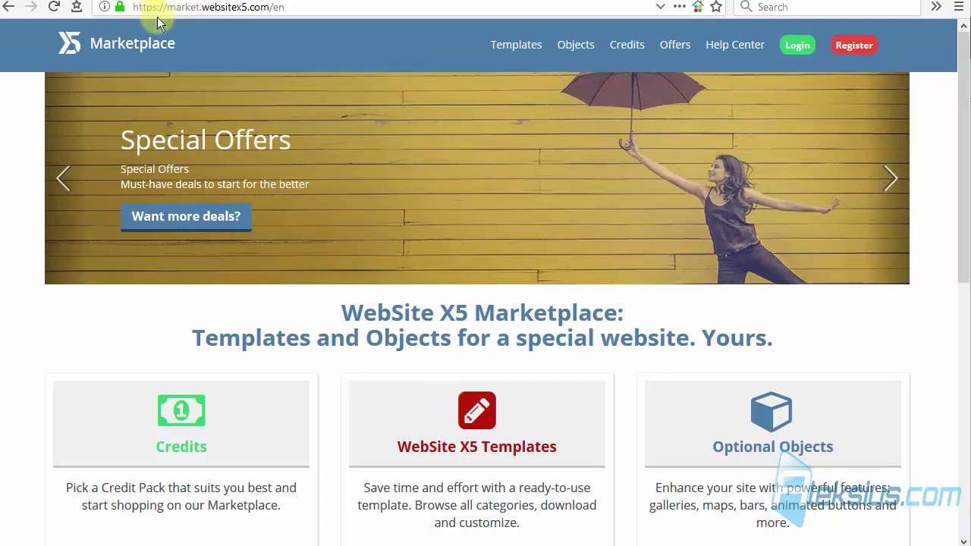
Step: Open the marketplace's Optional Objects and browse the objects in the Gallery category
click(756, 444)
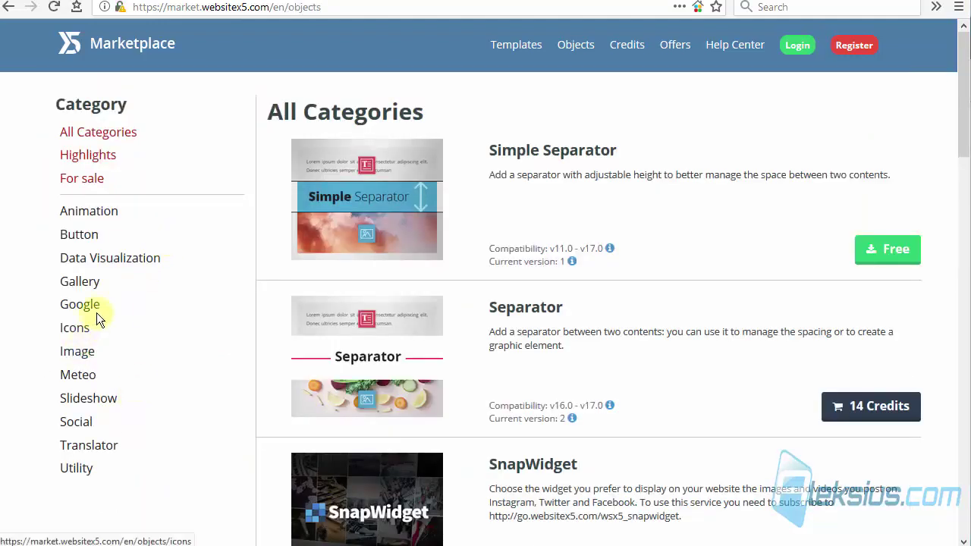
click(88, 288)
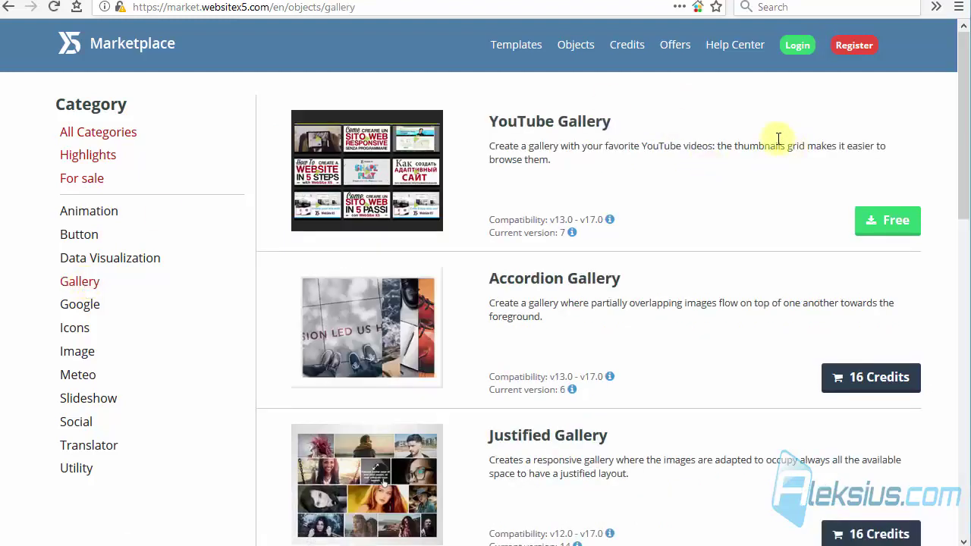
scroll(612, 162, down, 5)
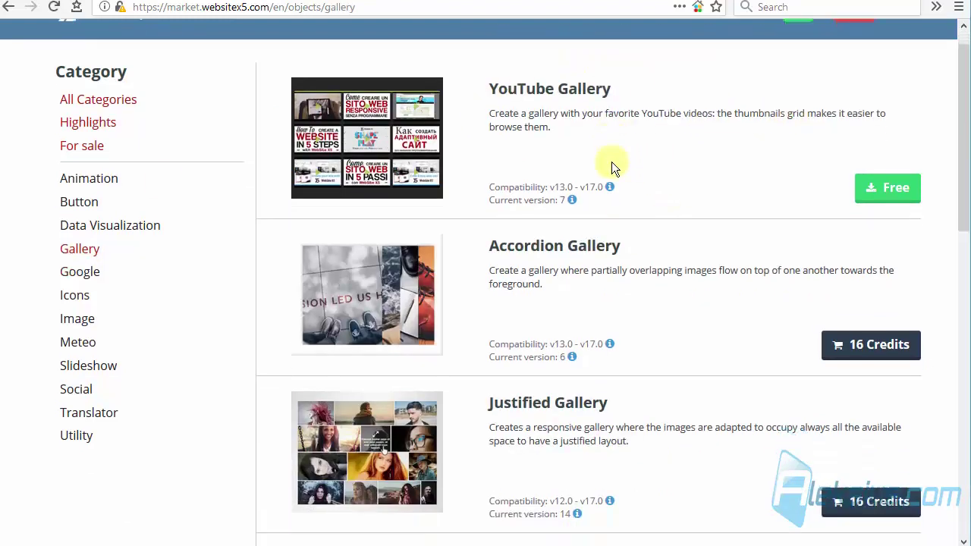
scroll(611, 162, down, 6)
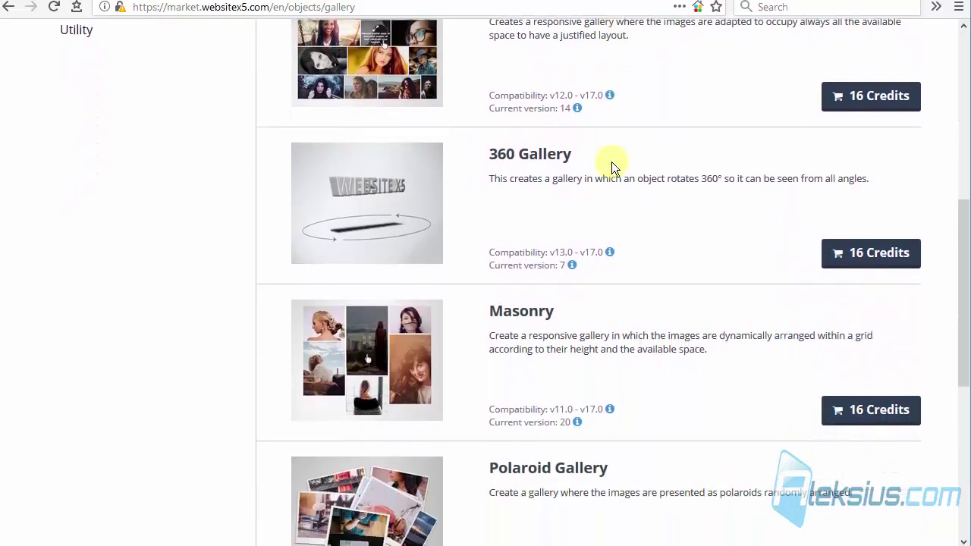
scroll(613, 162, up, 5)
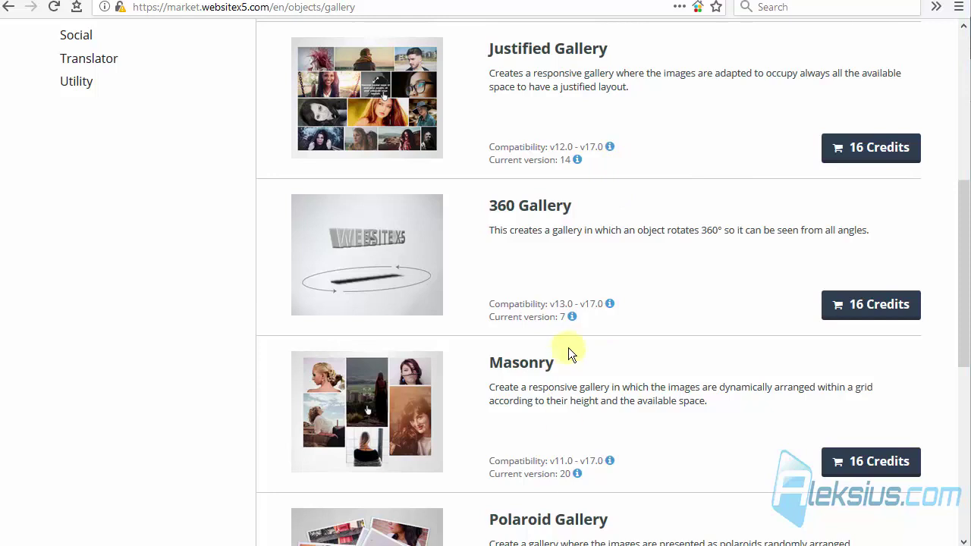
Step: Open the live preview of the Masonry object and examine its sample galleries down to the Corner Radius examples
click(427, 402)
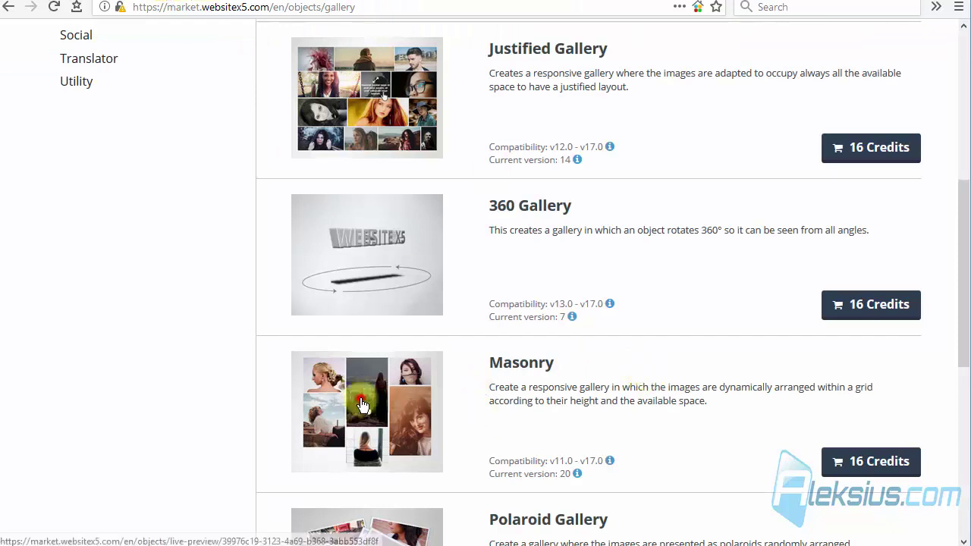
click(361, 398)
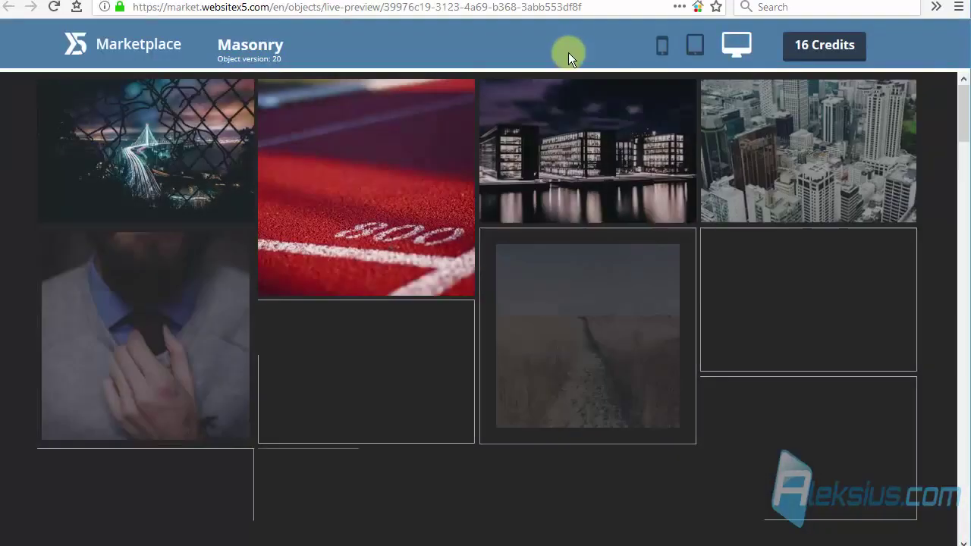
scroll(560, 184, down, 2)
scroll(559, 184, down, 6)
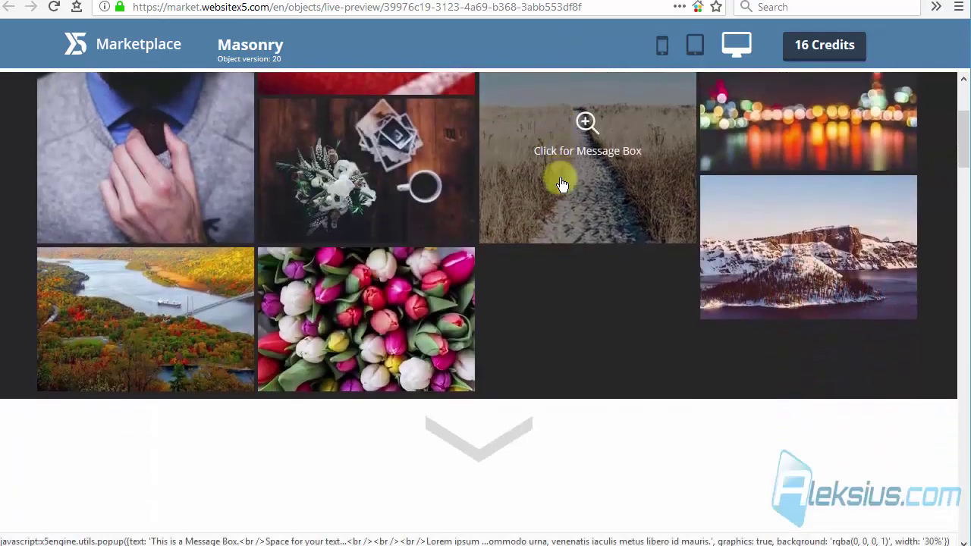
scroll(560, 178, down, 2)
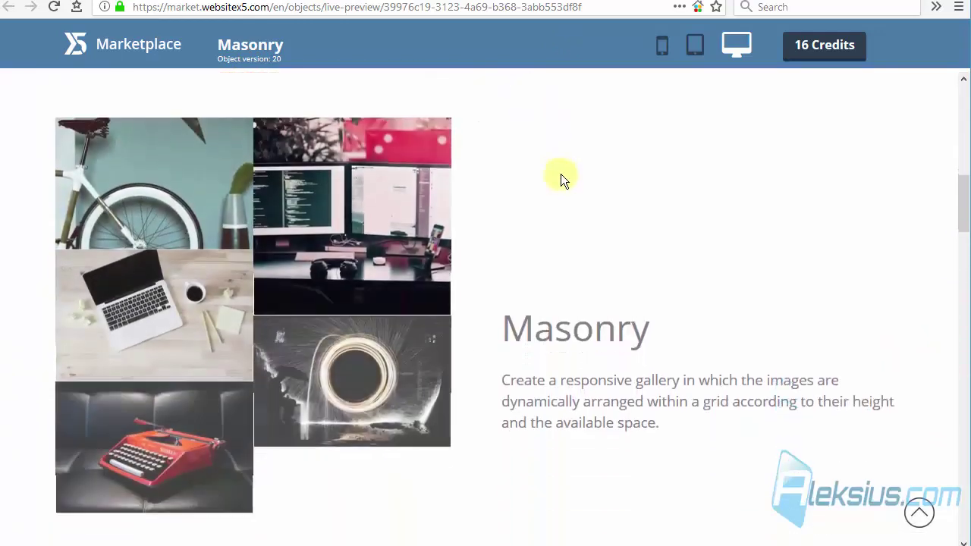
scroll(463, 391, down, 2)
scroll(399, 328, down, 6)
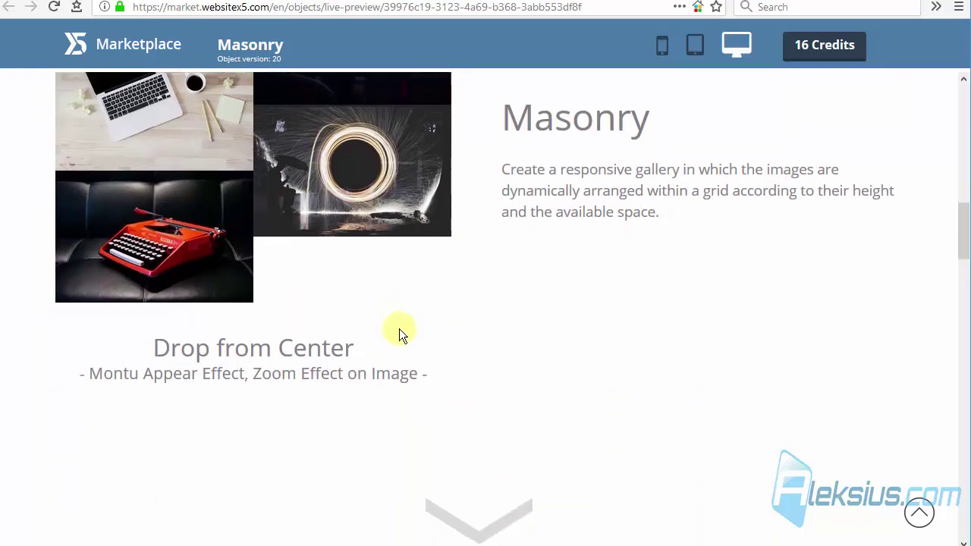
scroll(401, 331, down, 7)
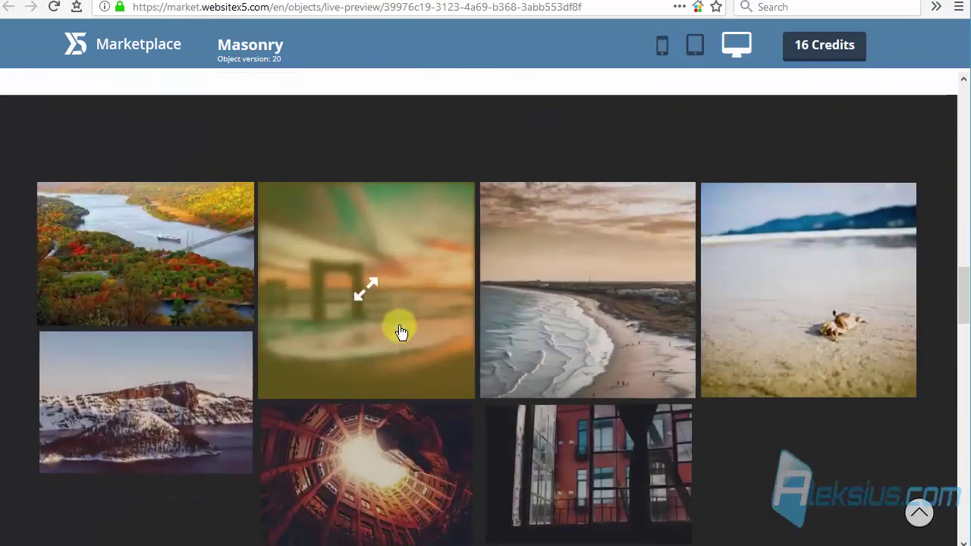
scroll(399, 323, down, 3)
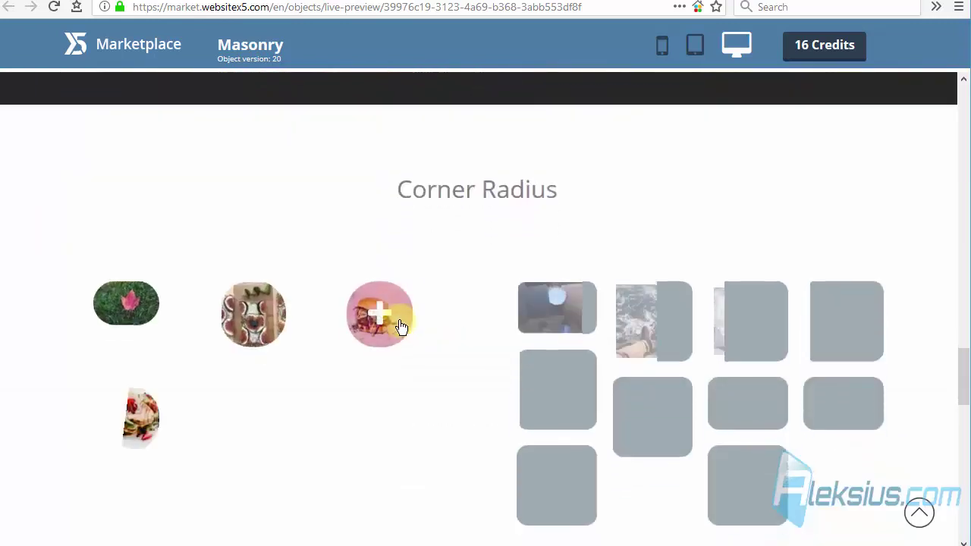
Step: Check the Masonry preview in phone view, restore the desktop view, and page through the images in the Screenshot section
click(663, 47)
click(736, 49)
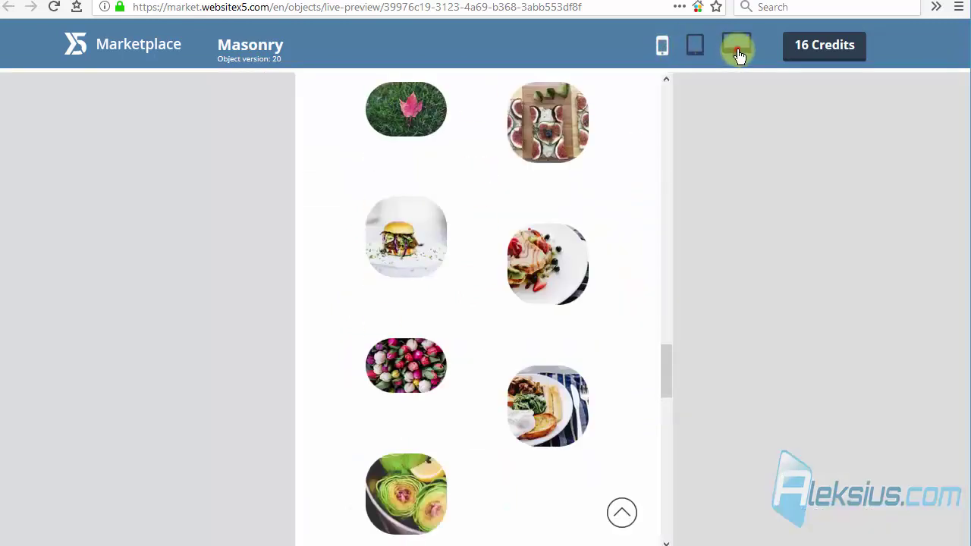
scroll(426, 244, down, 8)
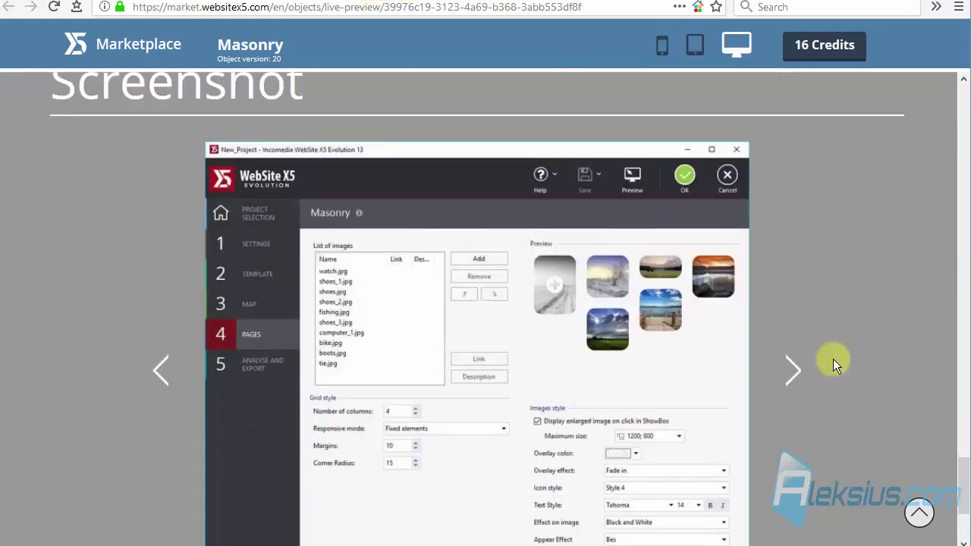
click(793, 372)
click(789, 372)
click(789, 372)
click(789, 373)
key(alt+Left)
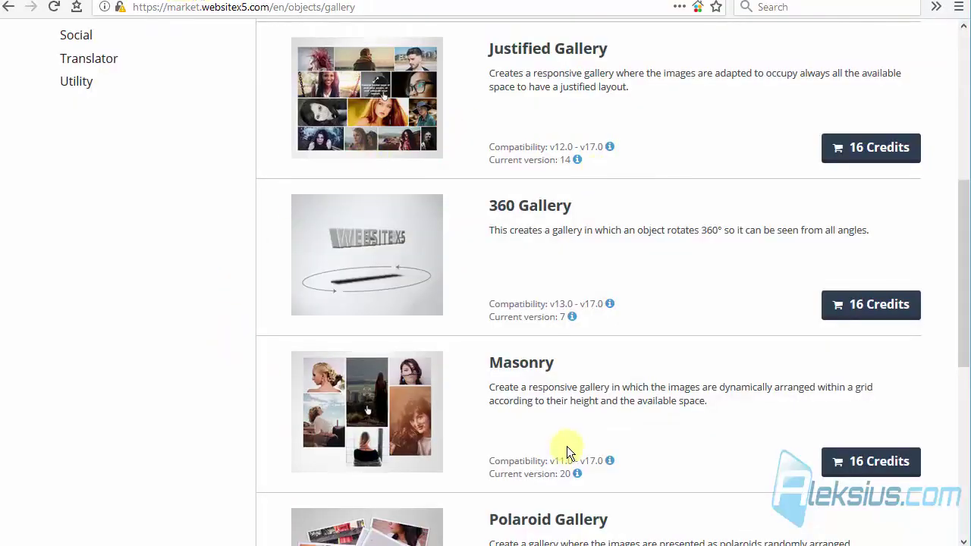
click(367, 410)
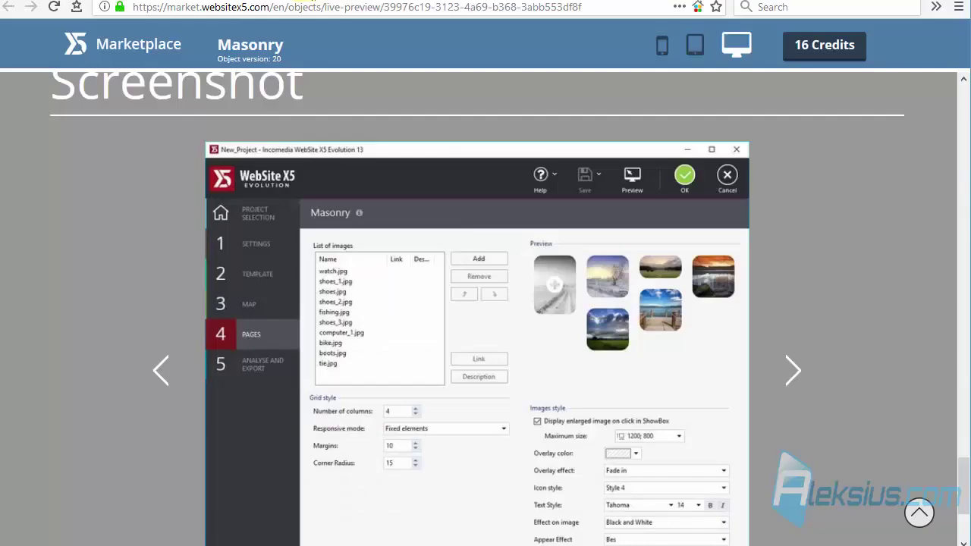
scroll(264, 137, up, 10)
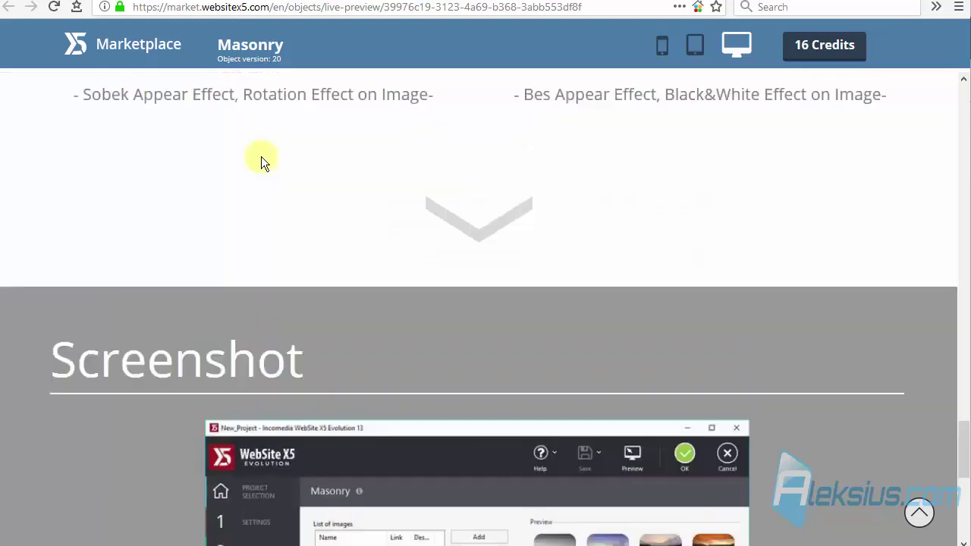
key(alt+Left)
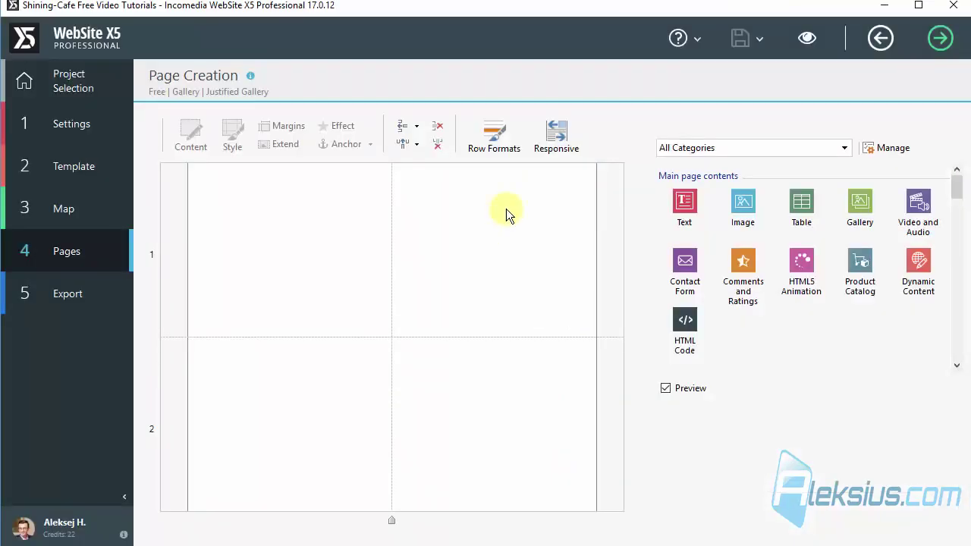
Step: Preview the Shining Cafe project in WebSite X5 and look through its home page
click(808, 40)
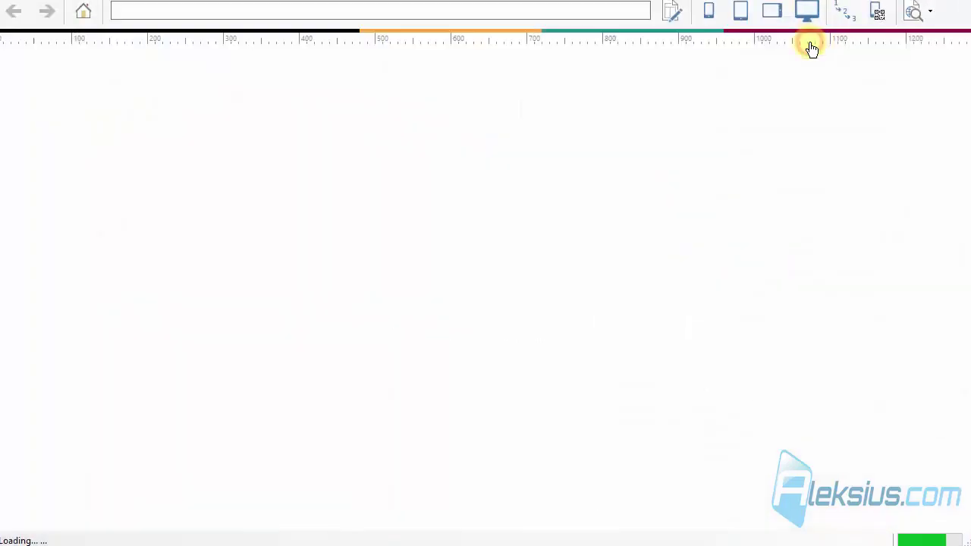
click(182, 144)
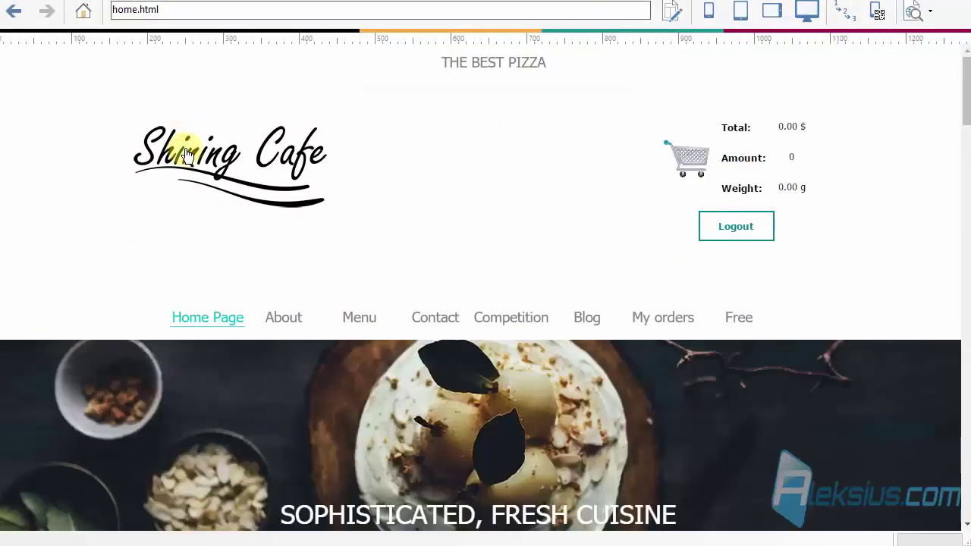
scroll(188, 152, down, 10)
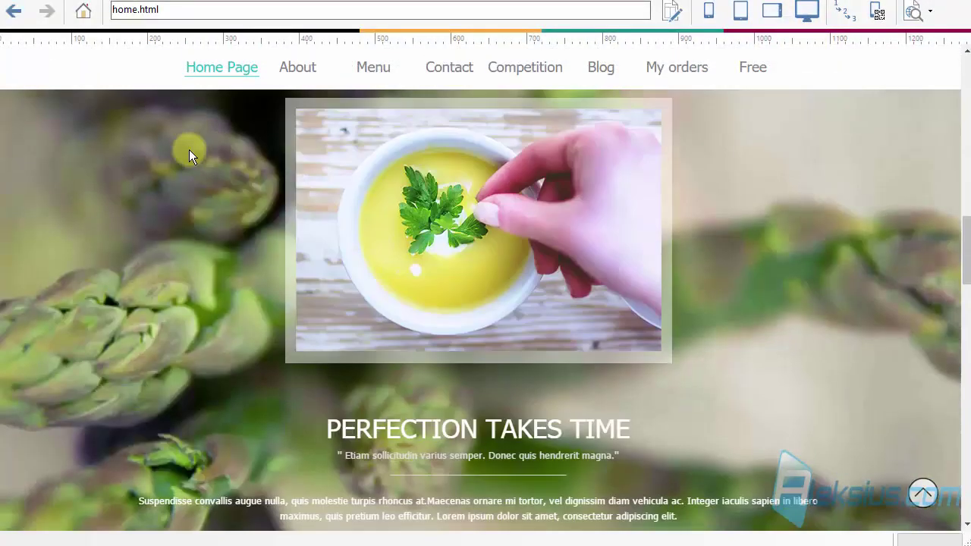
scroll(189, 150, down, 15)
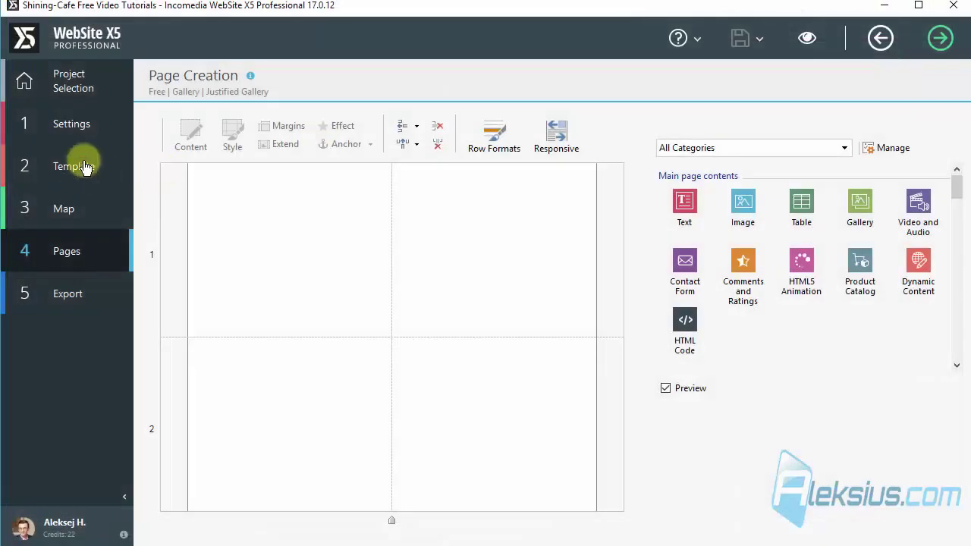
Step: Open the Justified Gallery page, under Free > Gallery in the sitemap, for editing
click(86, 168)
click(76, 206)
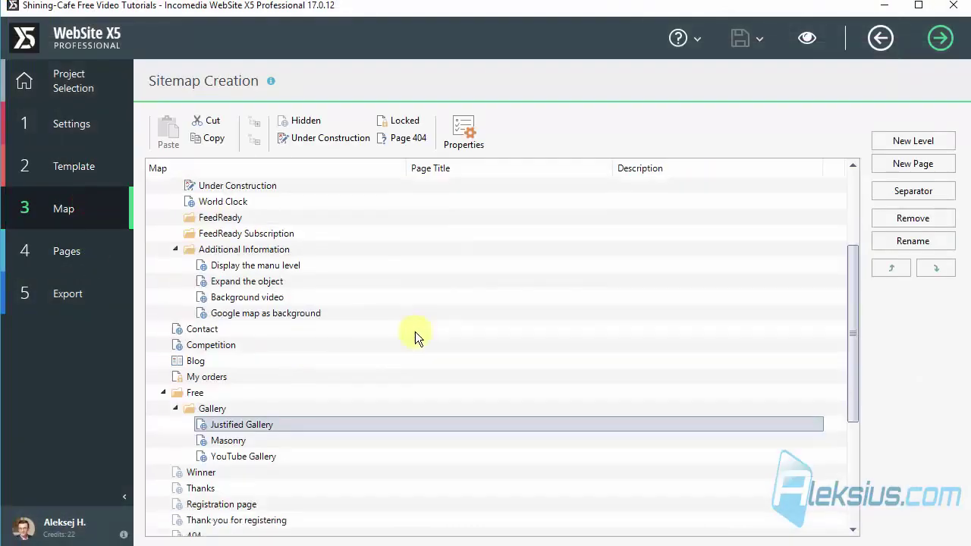
scroll(229, 348, down, 1)
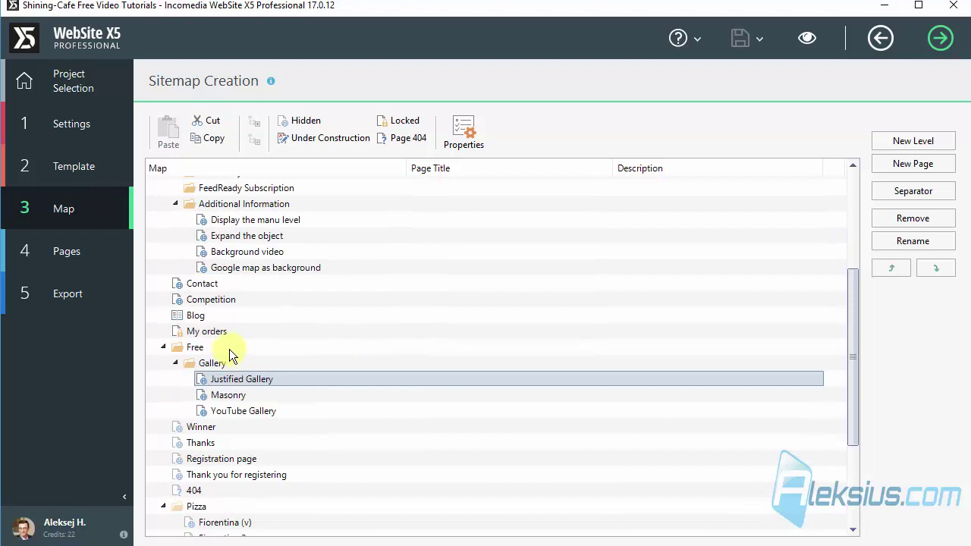
double_click(362, 382)
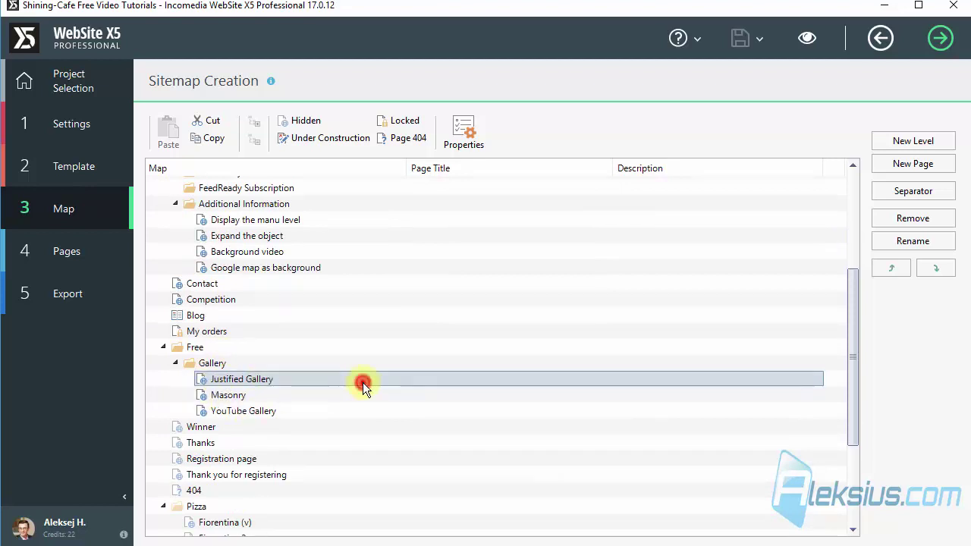
Step: Filter the objects by the Gallery category, place a Justified Gallery object on the page grid, and open its settings
click(755, 145)
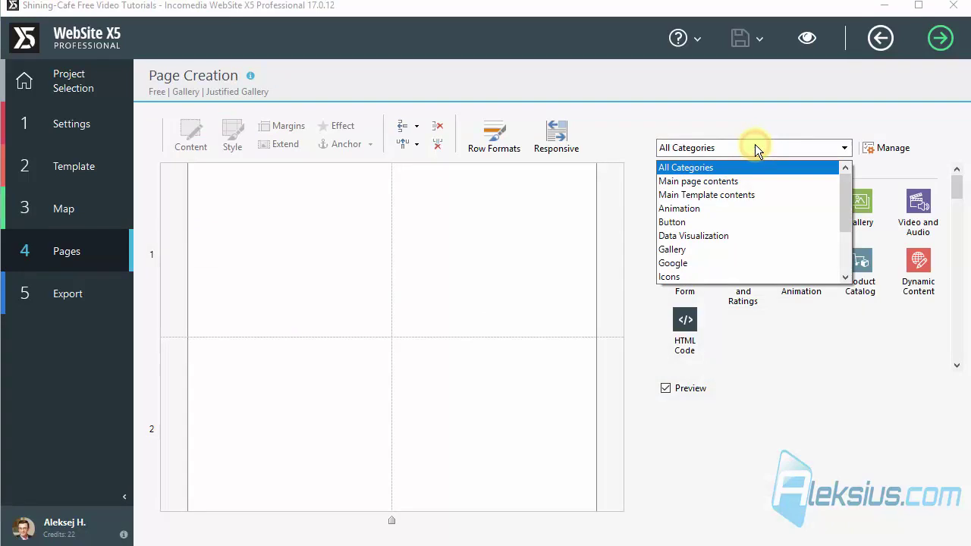
click(713, 251)
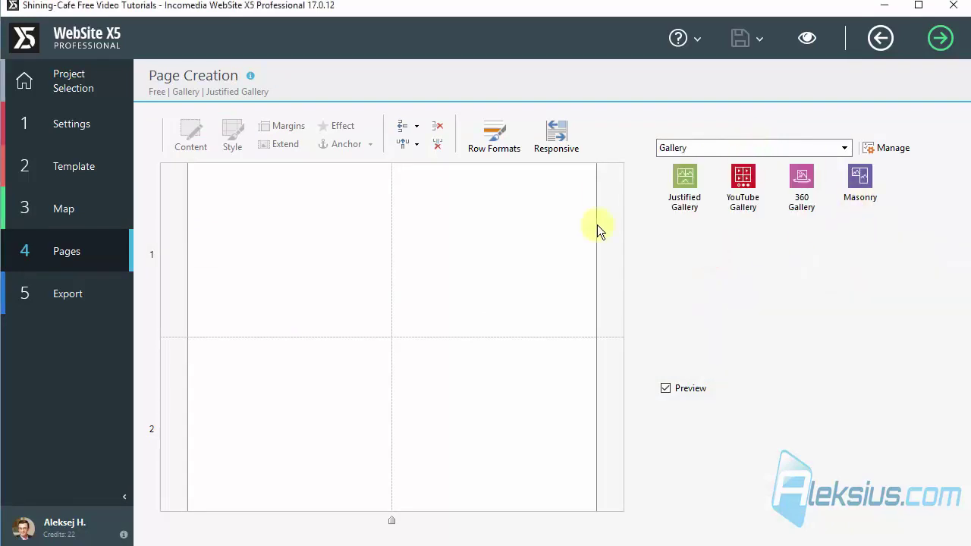
drag(684, 178, 402, 326)
double_click(412, 268)
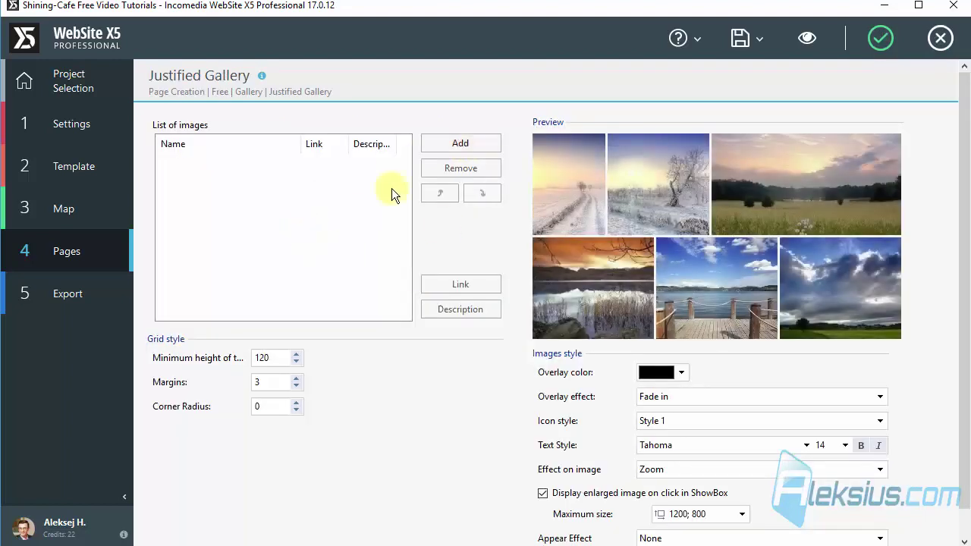
Step: Add all images 1 to 16 from the Image Justified Gallery folder to the gallery's image list
click(455, 144)
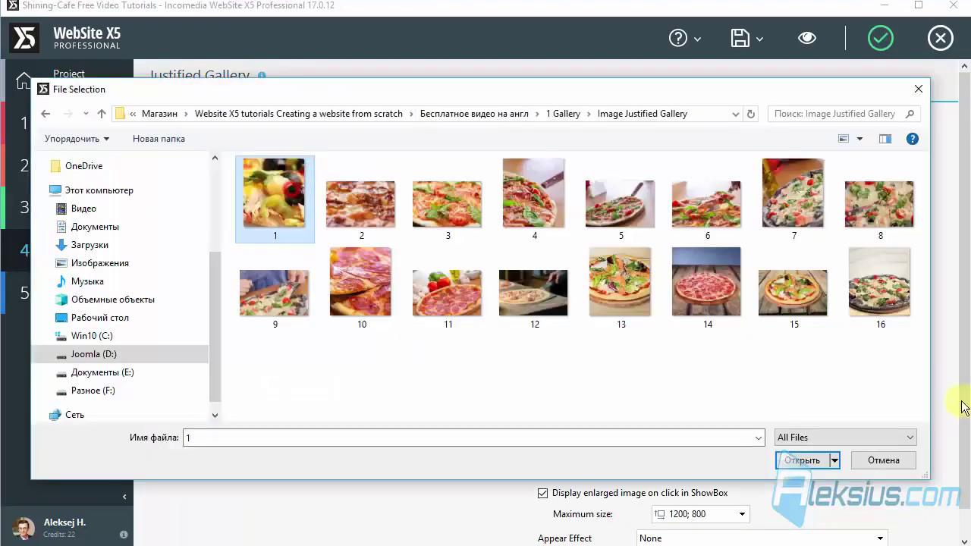
shift+click(866, 306)
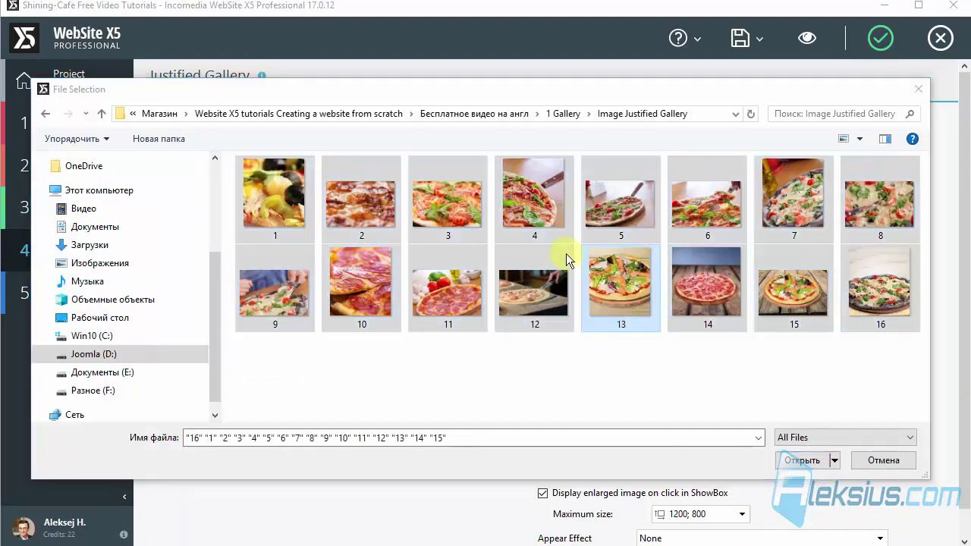
click(796, 457)
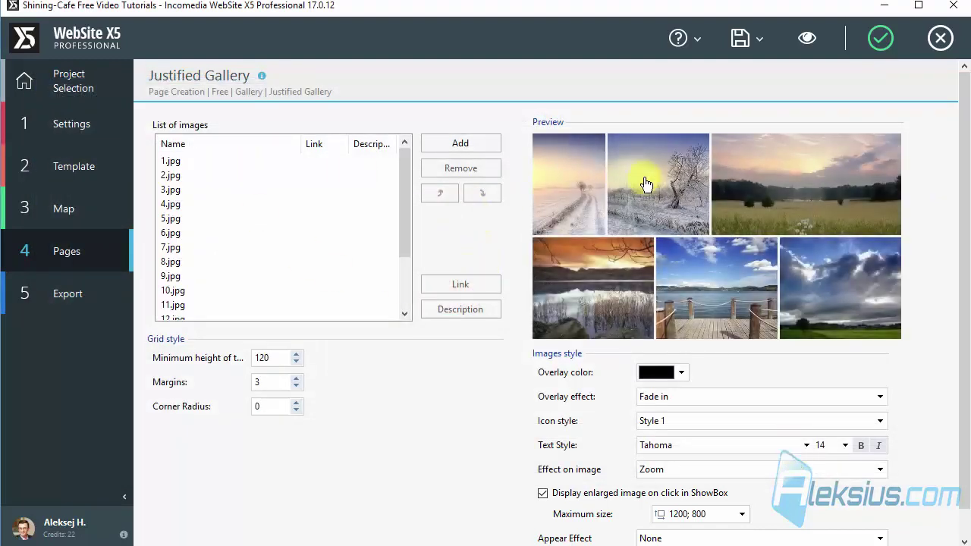
Step: Preview the Justified Gallery page, enlarge the fourth pizza image, and advance to the following one
click(801, 39)
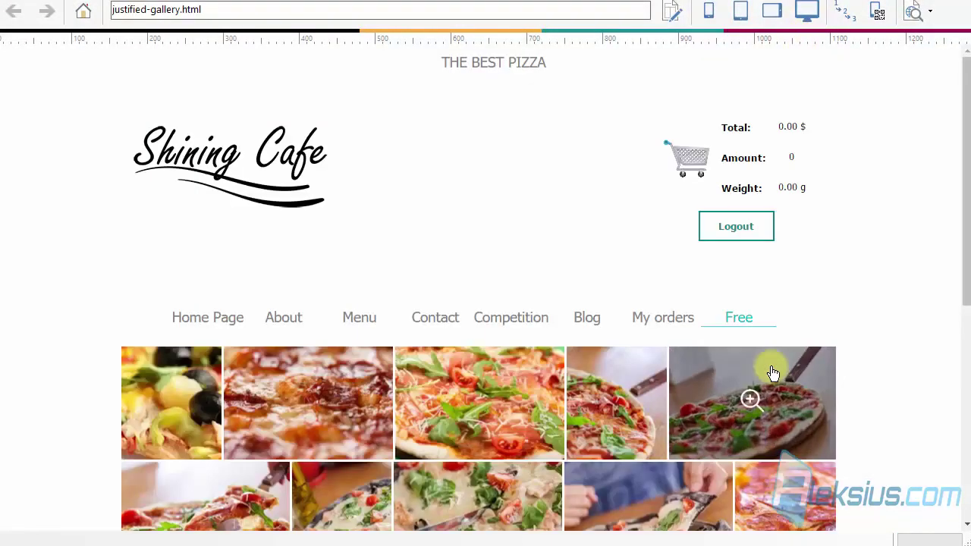
scroll(770, 372, down, 3)
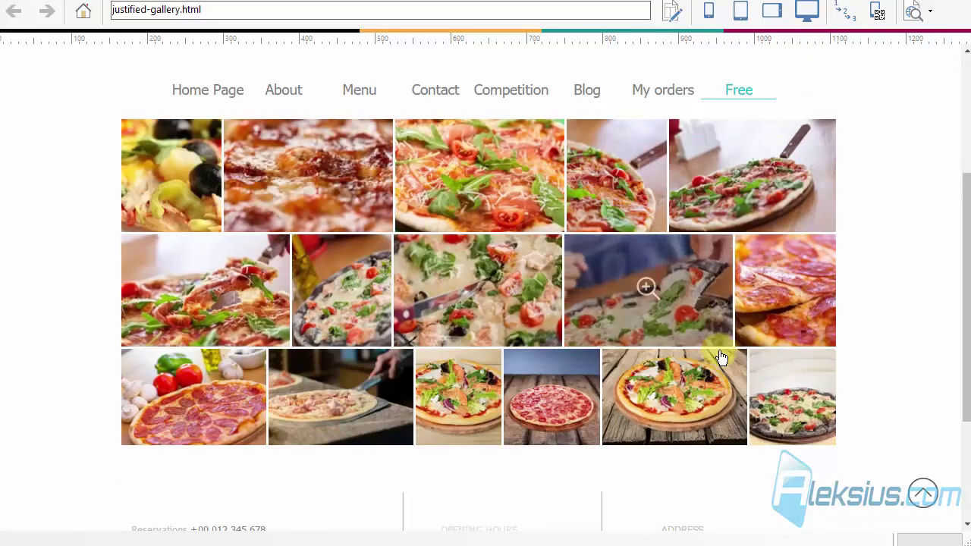
click(592, 179)
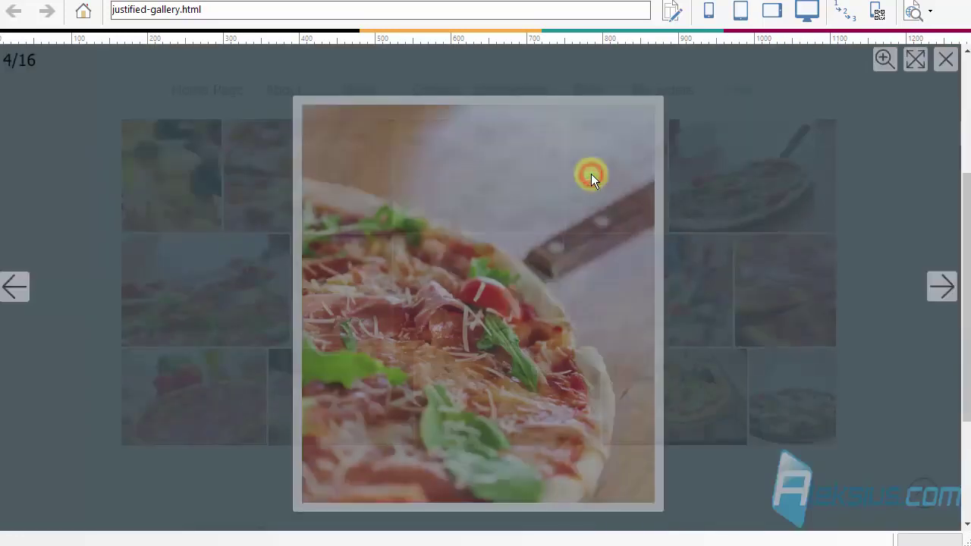
click(942, 283)
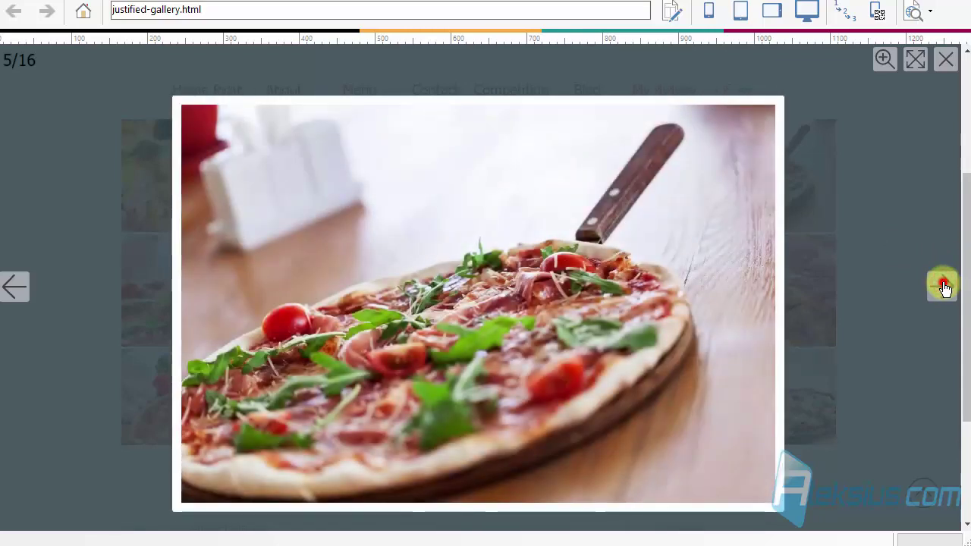
Step: Advance to the seventh pizza image, try zooming it in, out and back to its original size, and close the enlarged view
click(943, 286)
click(943, 285)
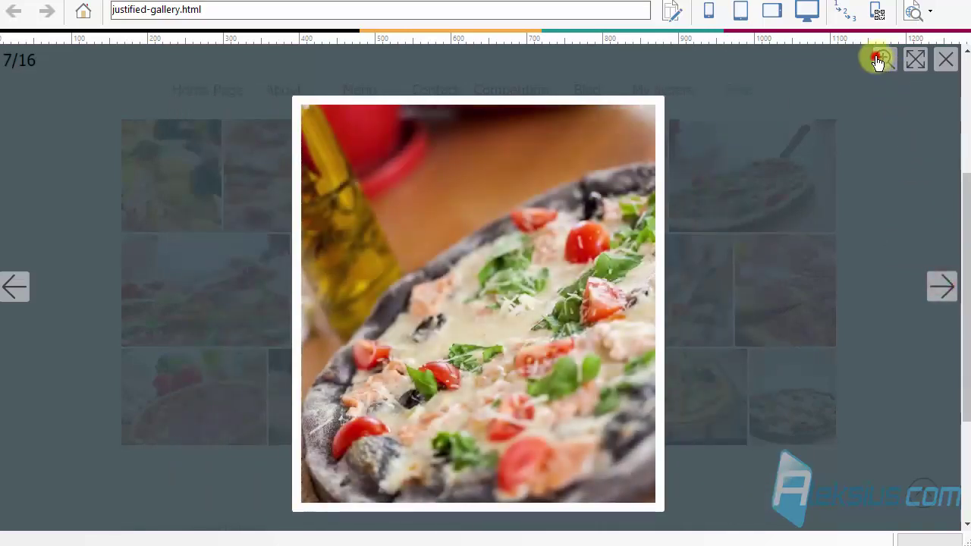
click(882, 60)
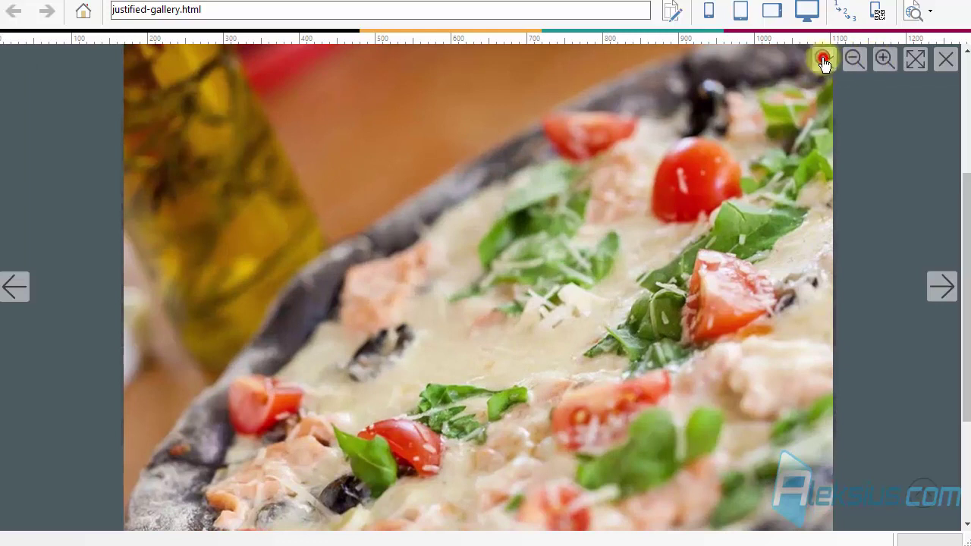
click(823, 58)
click(882, 60)
click(882, 60)
click(882, 60)
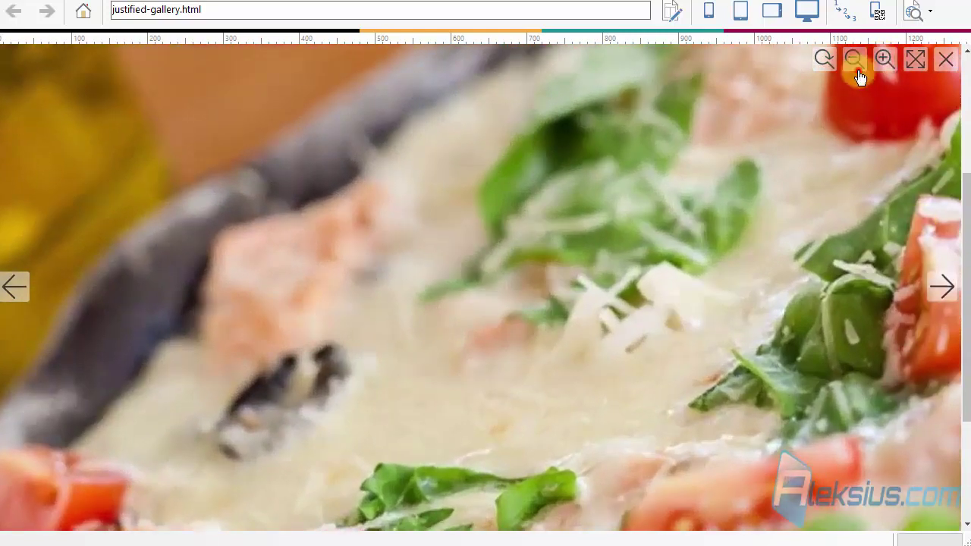
click(854, 61)
click(945, 59)
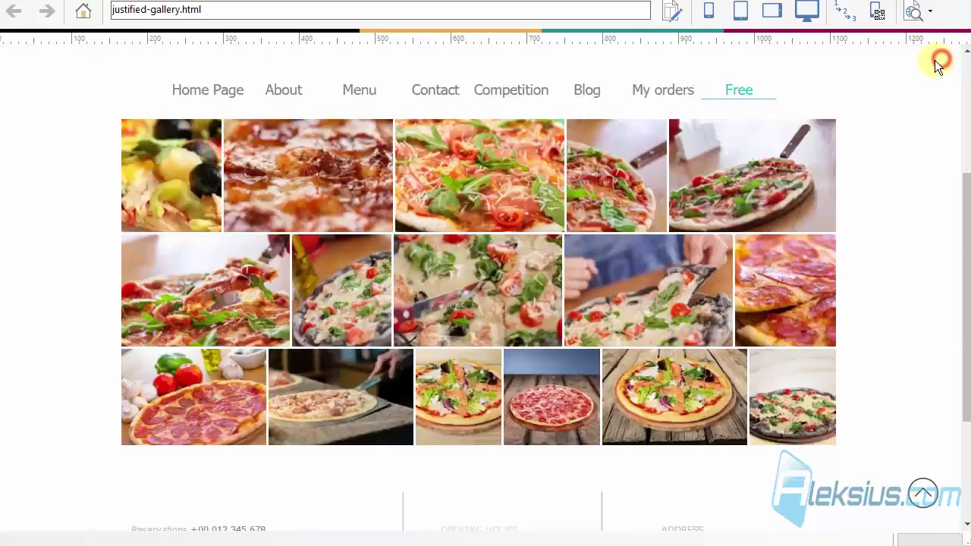
Step: Enlarge and close the fifteenth pizza image, and view the gallery page in the phone and tablet layouts
click(668, 395)
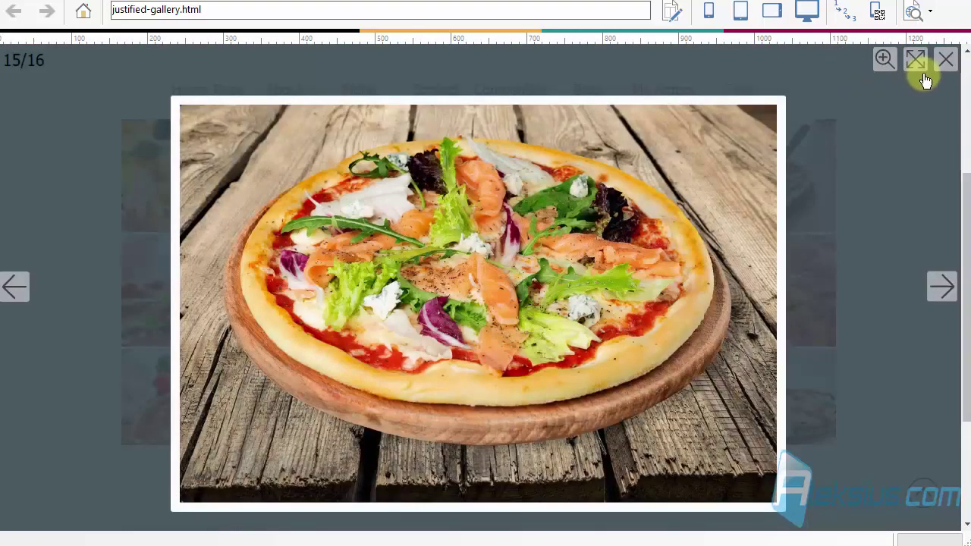
click(941, 61)
click(705, 14)
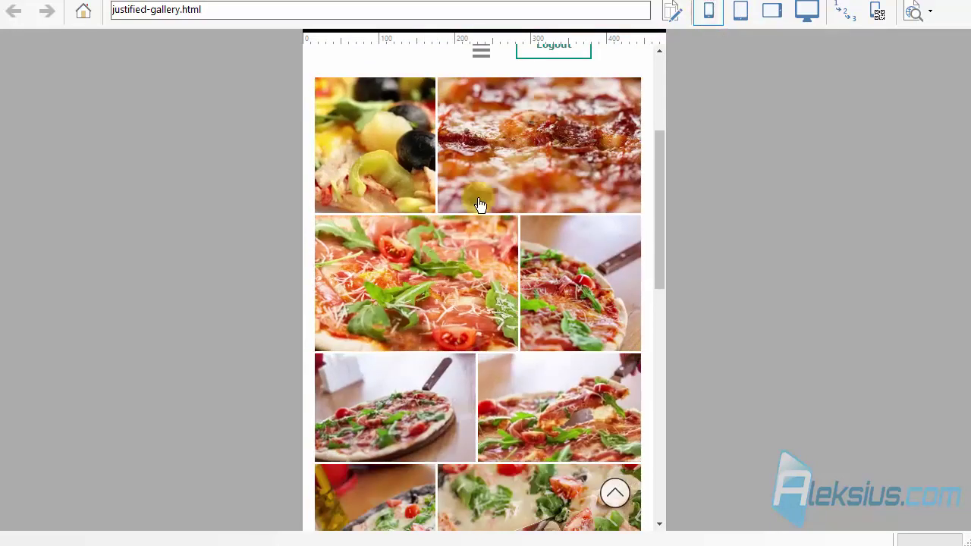
click(740, 12)
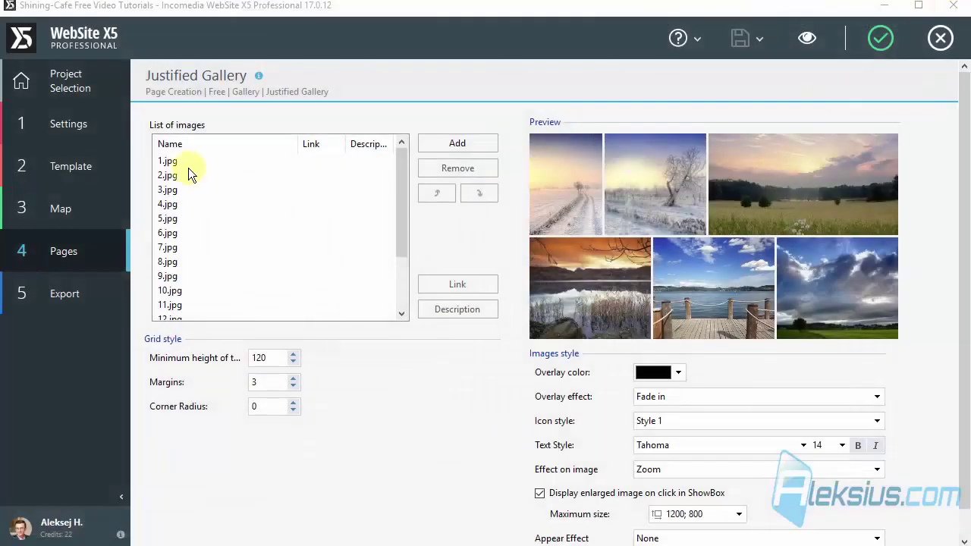
Step: Give image 1.jpg in the gallery's image list the description "Sample photo description"
click(189, 163)
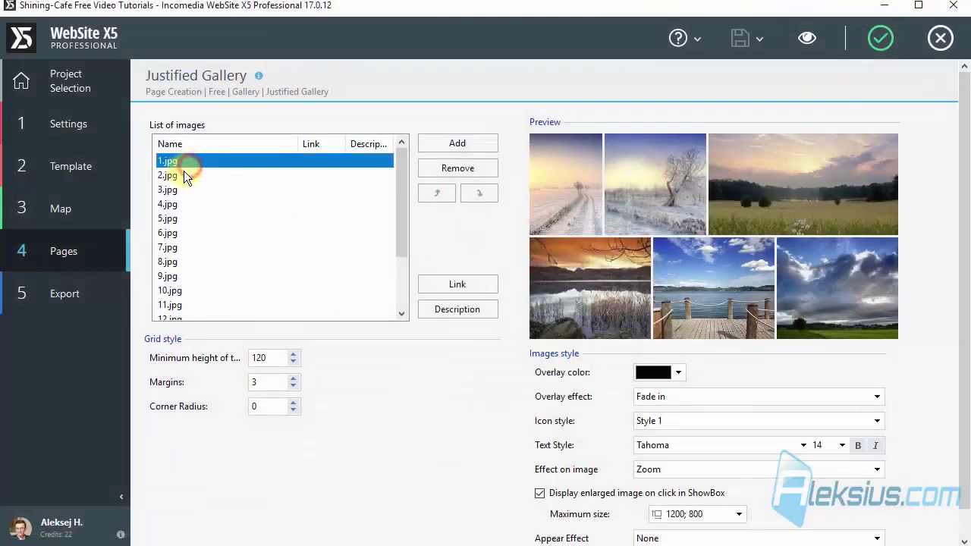
click(466, 315)
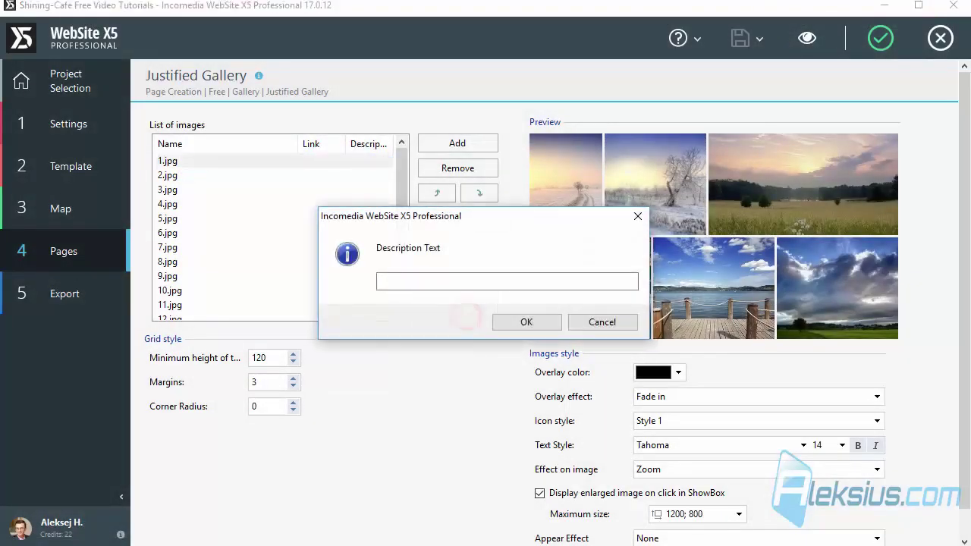
click(467, 282)
text(Sample photo description)
click(526, 322)
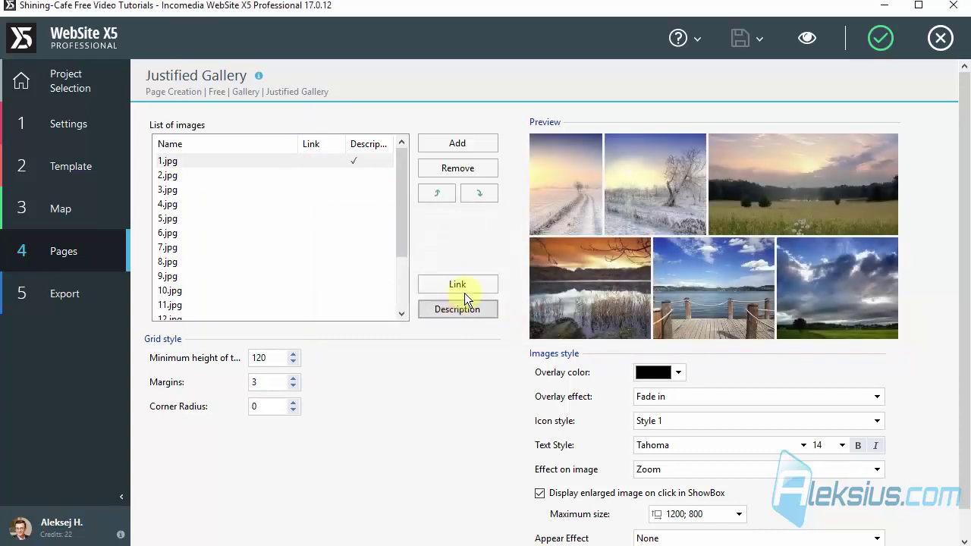
Step: Link image 1.jpg to the website's Home Page
click(466, 286)
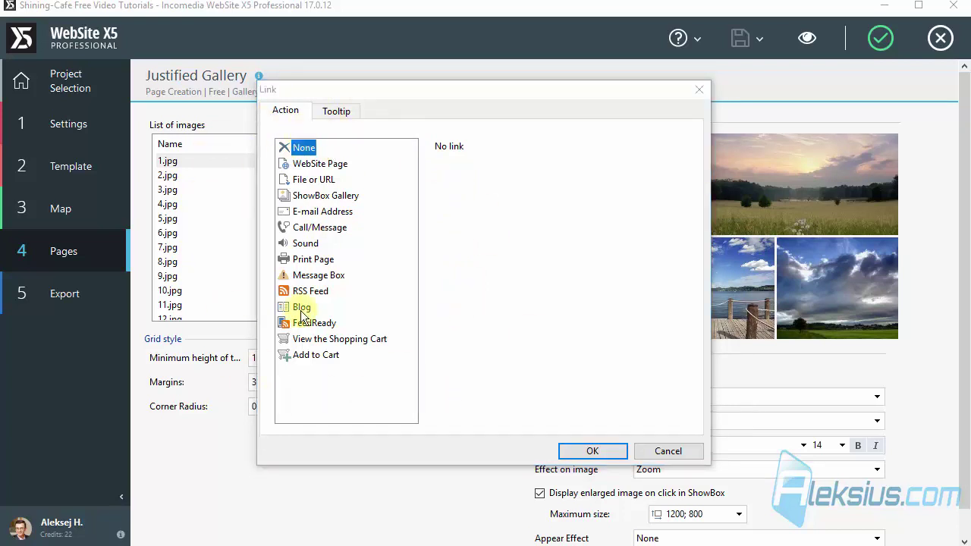
click(332, 164)
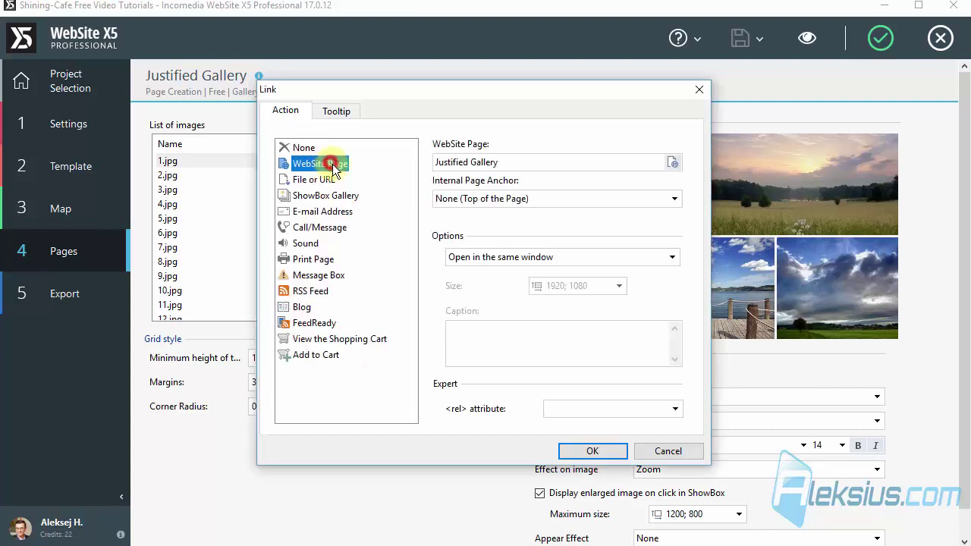
click(674, 164)
drag(573, 310, 396, 178)
click(382, 151)
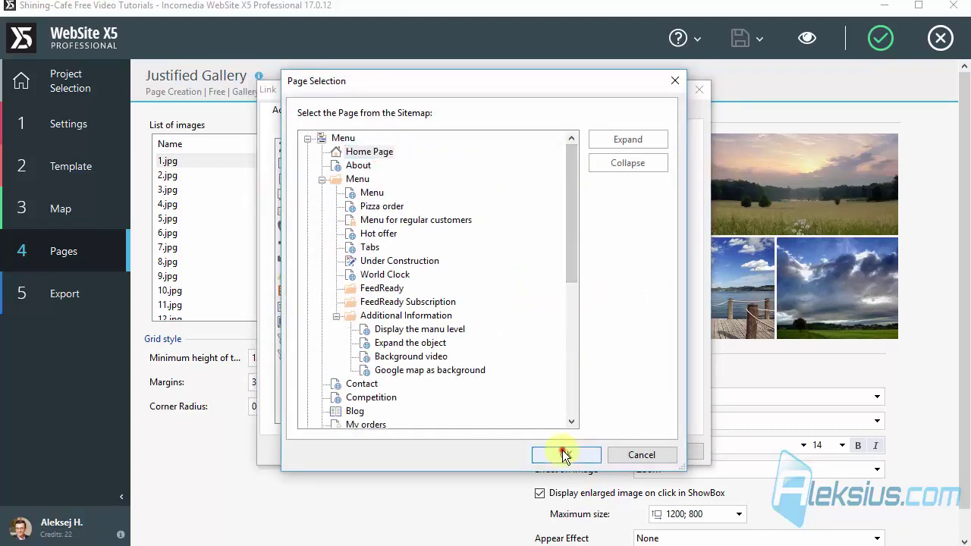
click(566, 454)
click(583, 452)
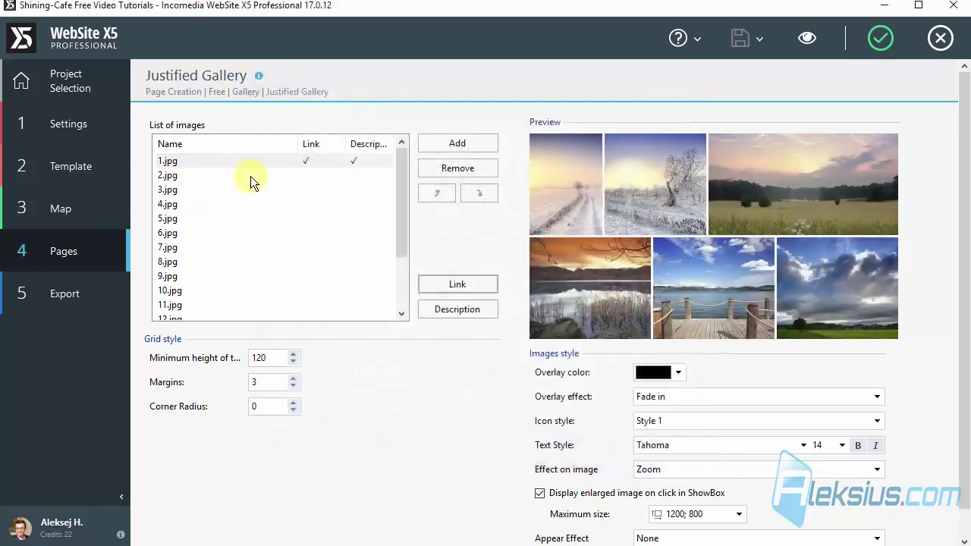
Step: Give image 2.jpg the description "Sample photo description 2"
click(250, 175)
click(466, 312)
text(Sample photo description 2)
click(518, 322)
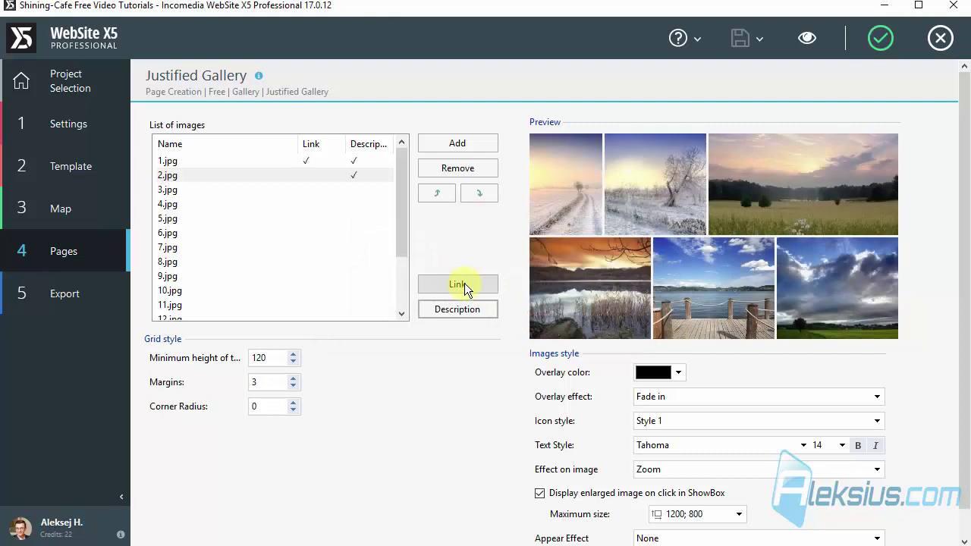
Step: Link image 2.jpg to the website page Hot offer, under Menu in the sitemap
click(462, 284)
click(341, 166)
click(672, 164)
scroll(389, 227, up, 5)
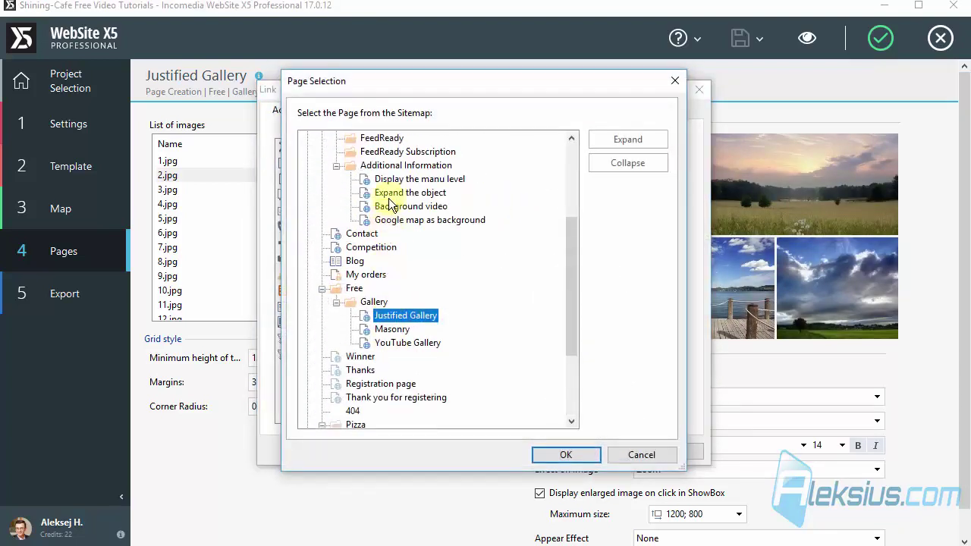
click(391, 166)
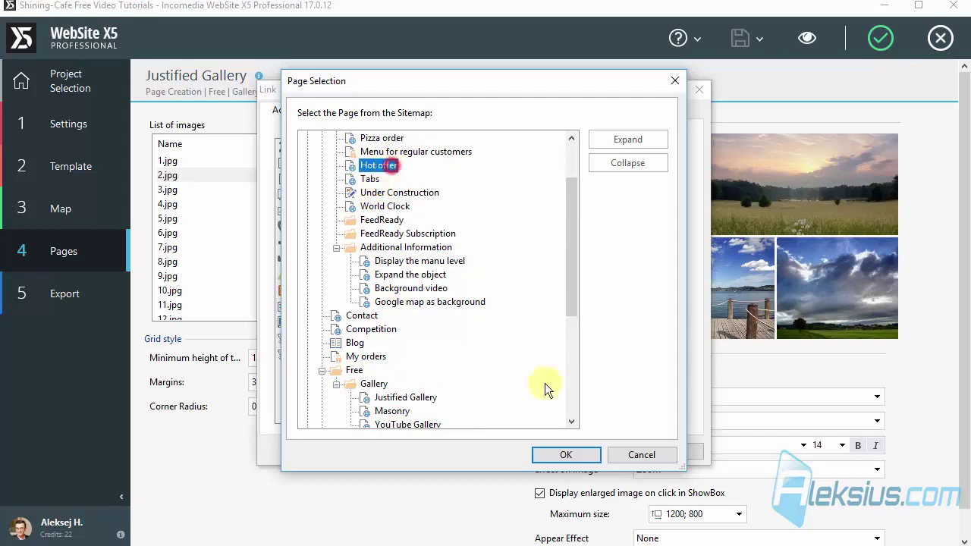
click(549, 453)
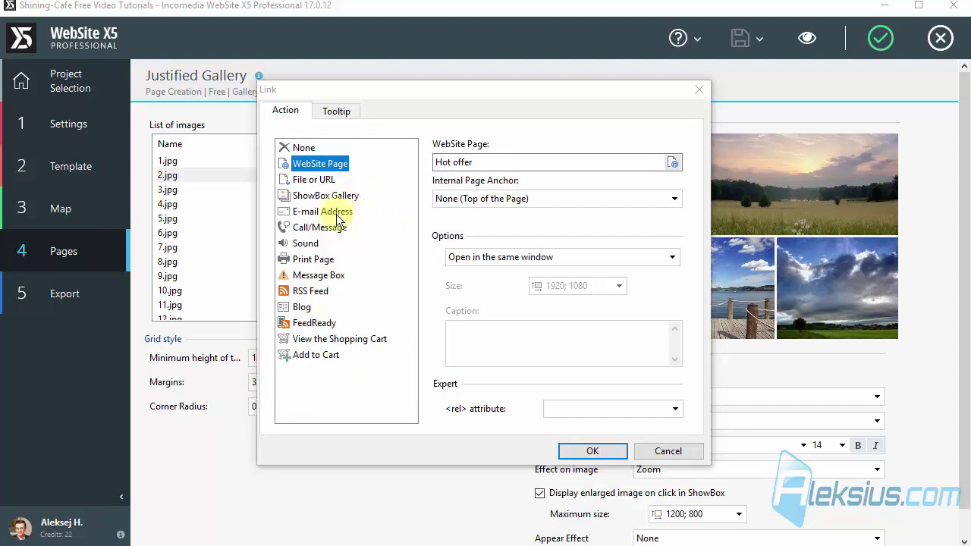
click(578, 452)
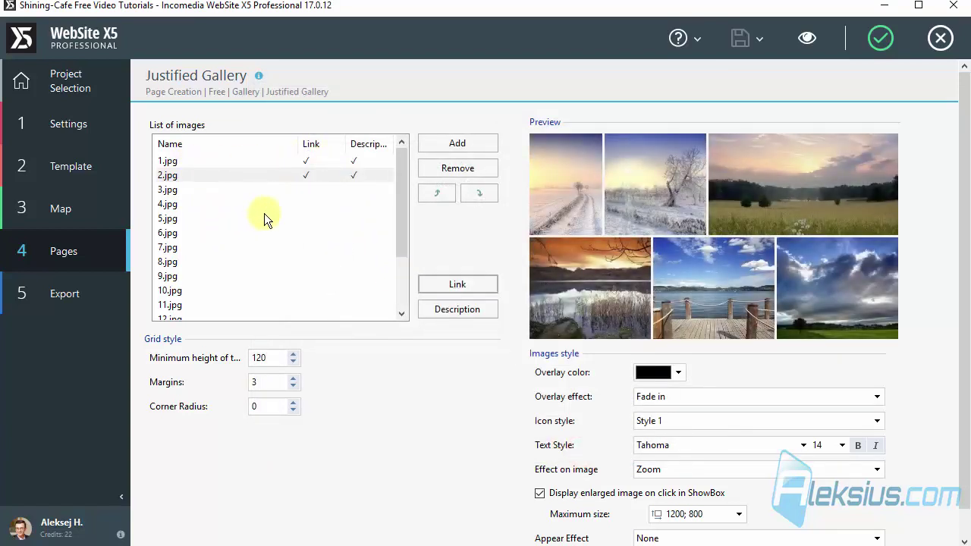
Step: Preview the gallery page in the desktop layout, and enlarge and close the third pizza image
mouse_move(624, 197)
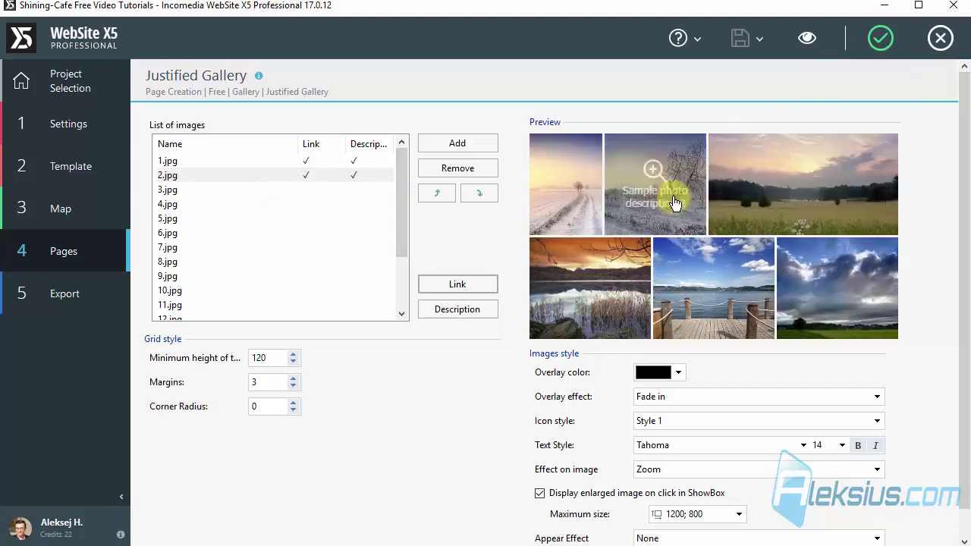
click(811, 39)
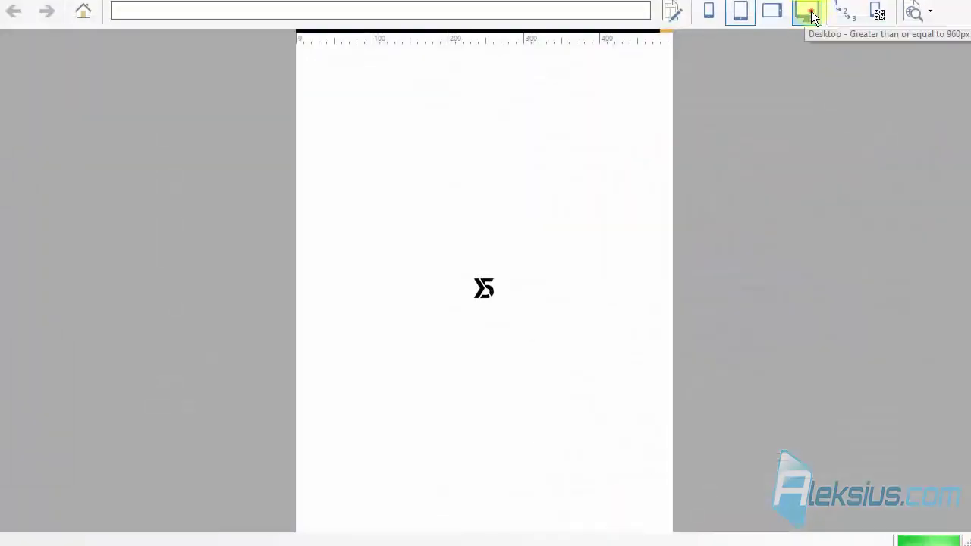
click(809, 12)
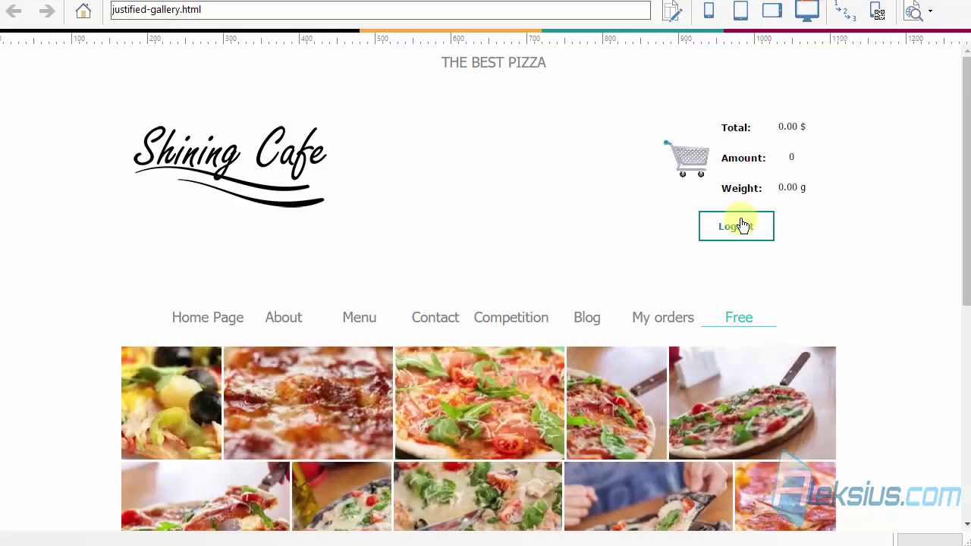
scroll(741, 225, down, 1)
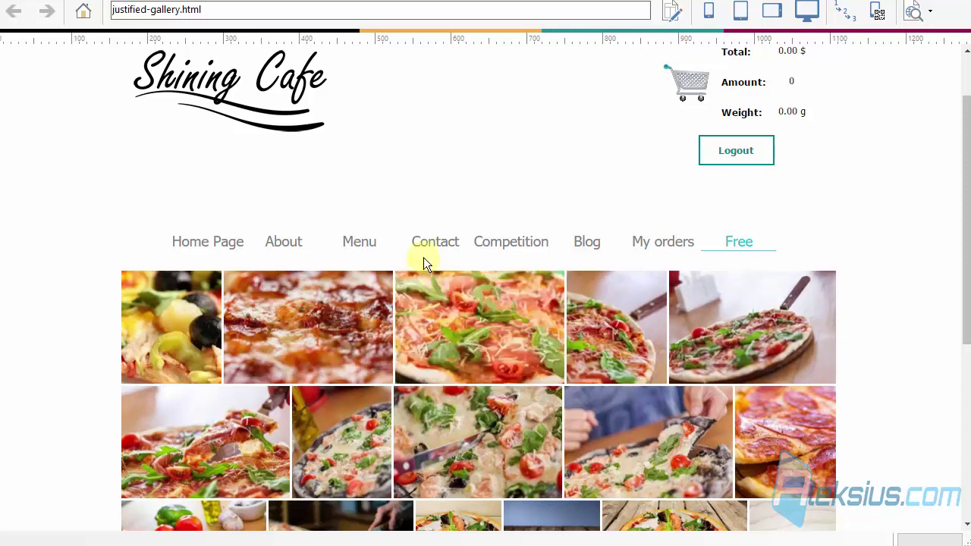
click(460, 324)
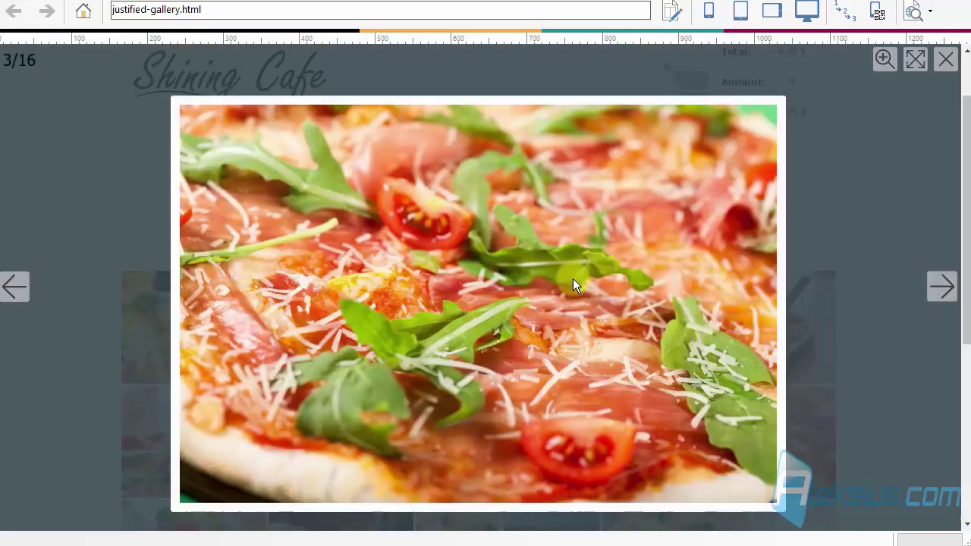
click(946, 59)
Step: Test the links of the second and first pizza images, returning to the gallery page after each
click(304, 320)
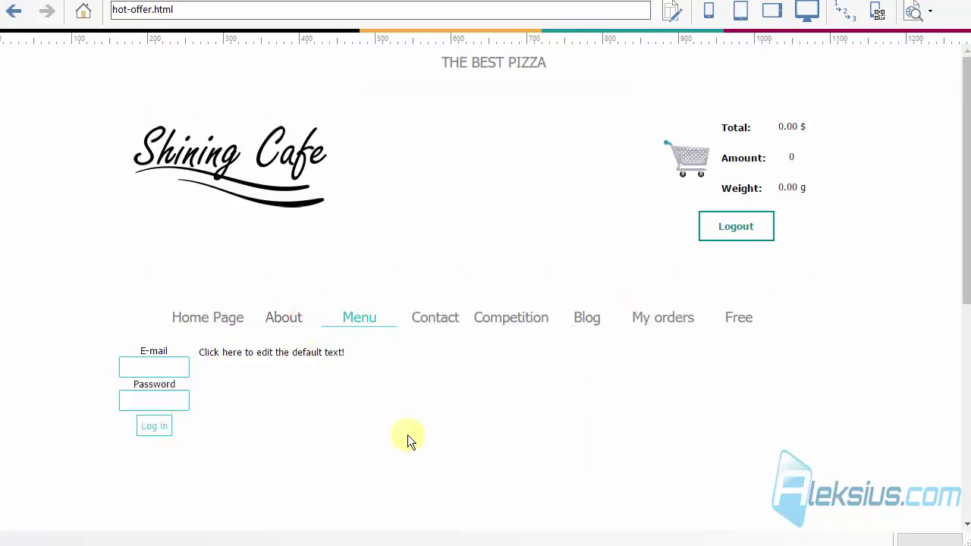
click(13, 11)
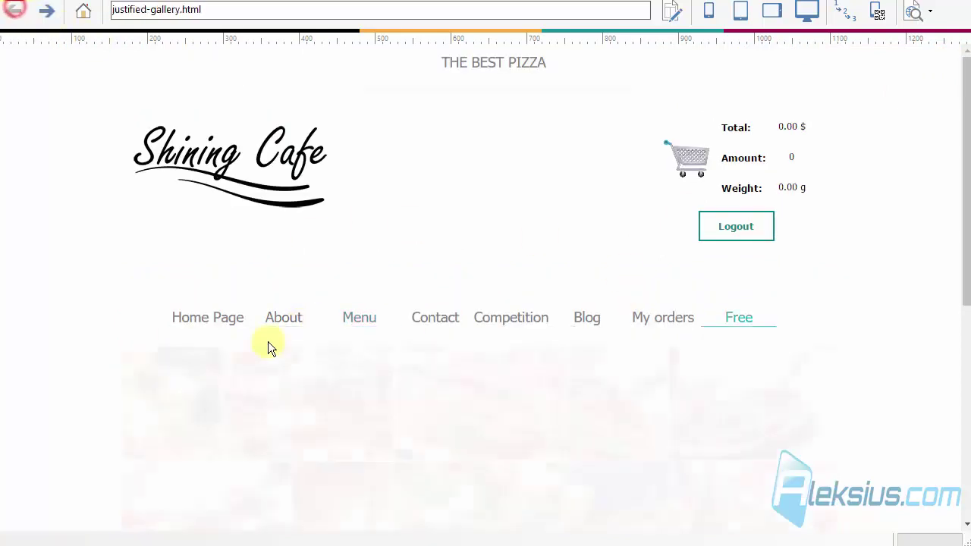
click(174, 394)
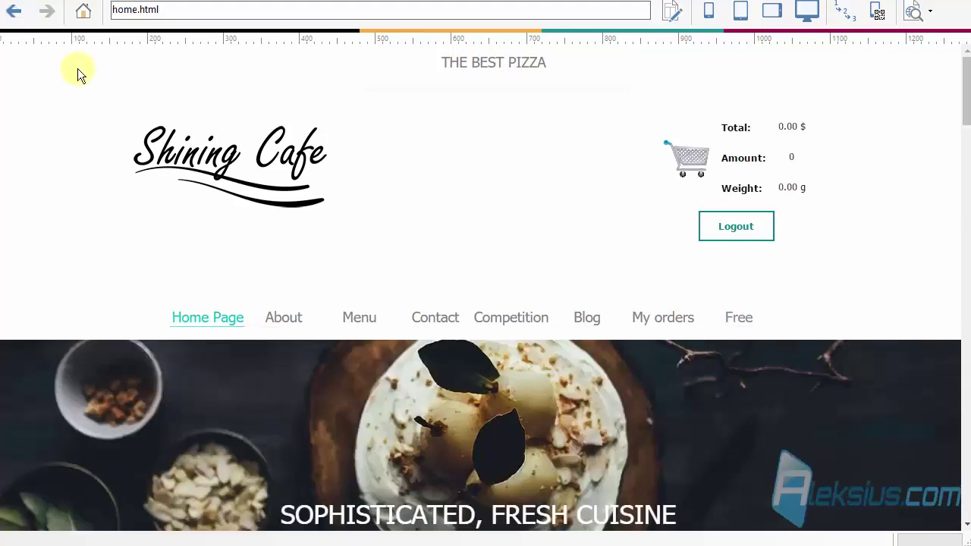
click(18, 15)
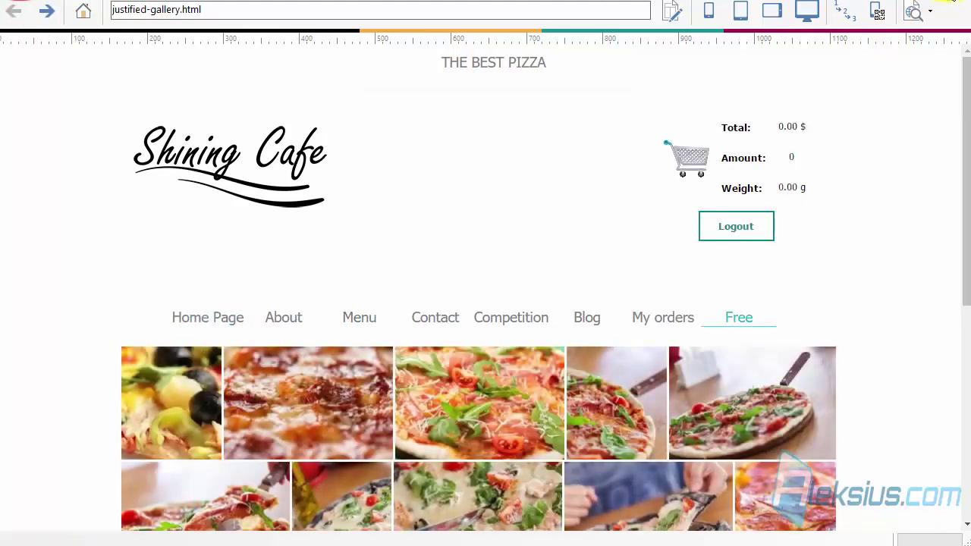
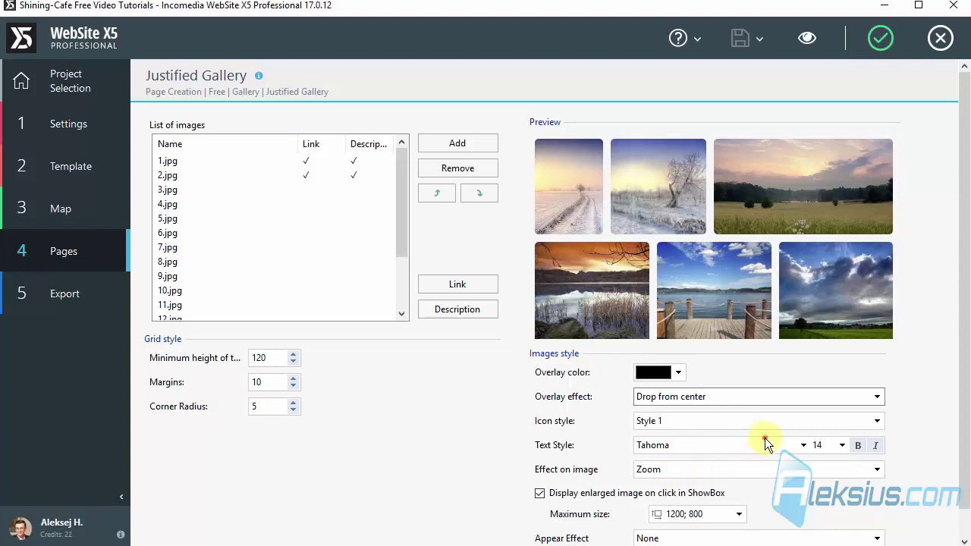
Step: Try the Rotation and Blur effects on the gallery images
click(764, 438)
click(764, 438)
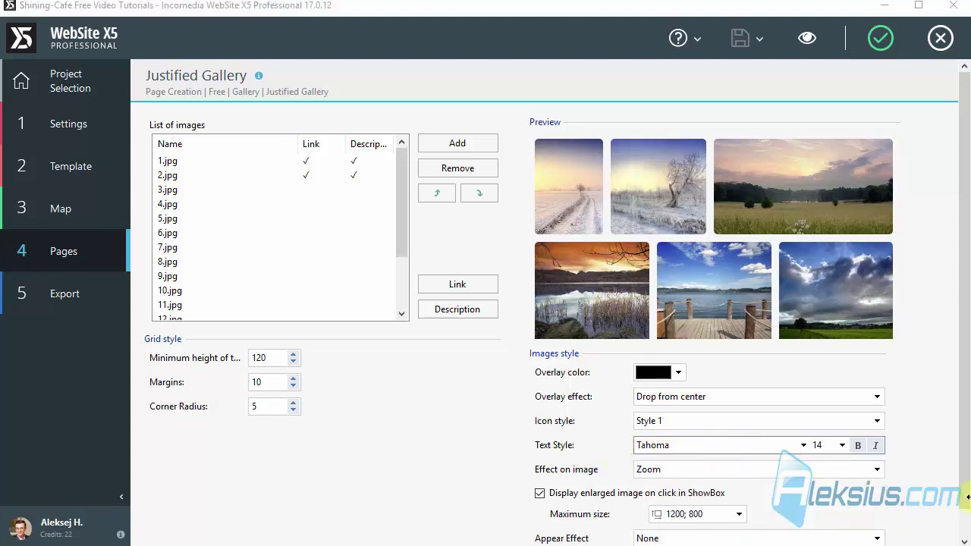
click(689, 466)
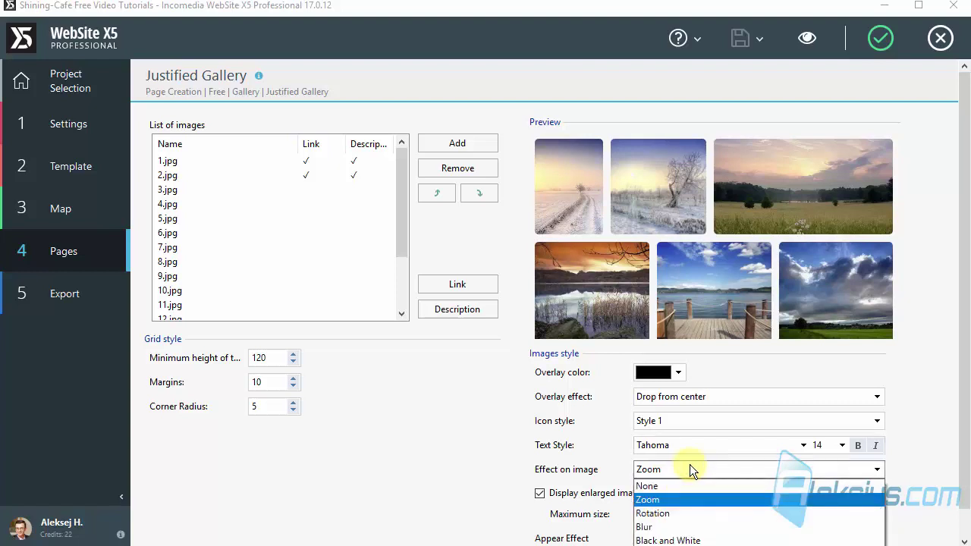
click(670, 516)
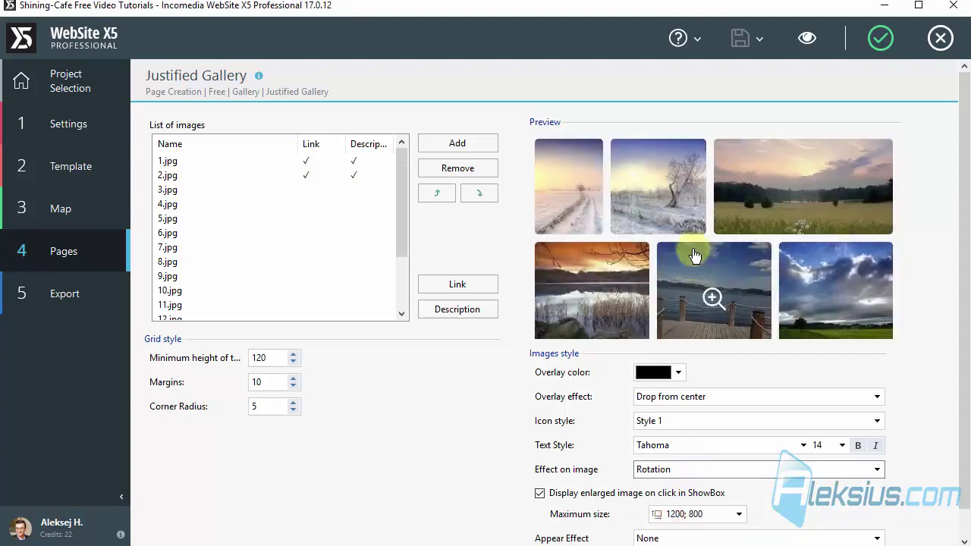
click(730, 468)
click(721, 522)
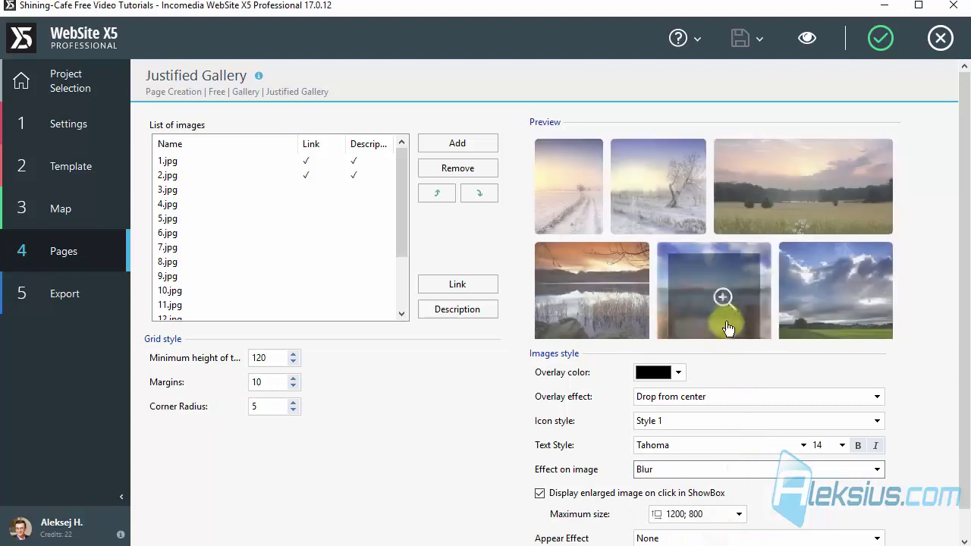
Step: Try the Black and White effect on the gallery images, and set the effect on image to Rotation
click(707, 472)
click(674, 537)
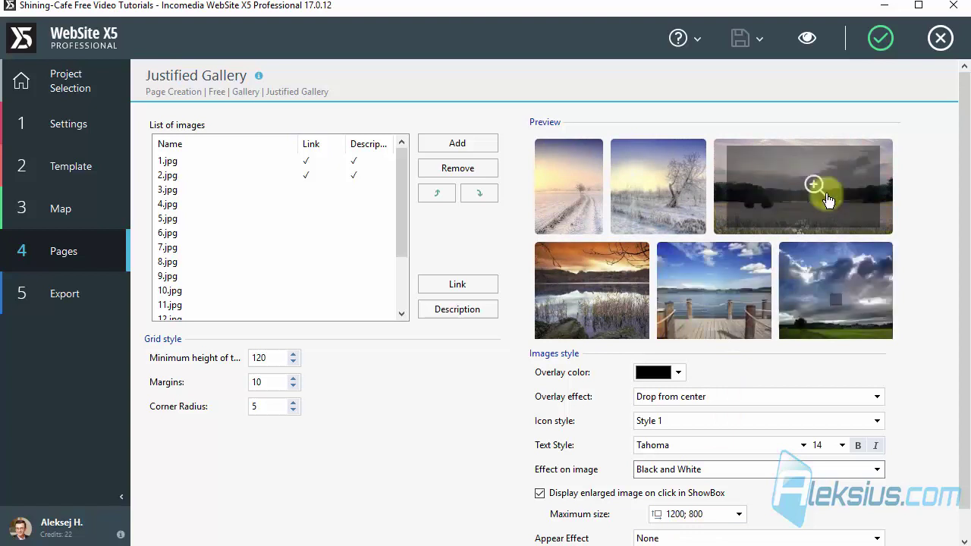
click(718, 467)
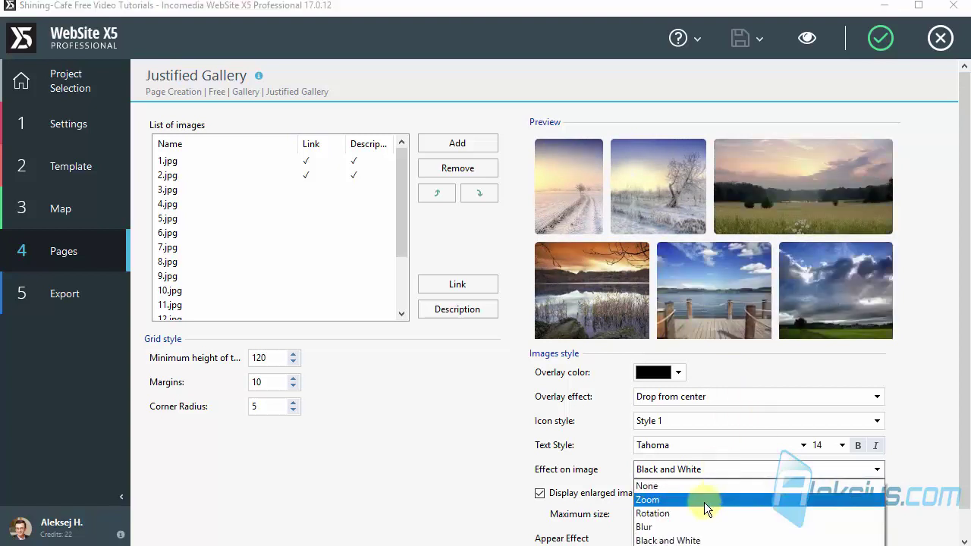
click(705, 514)
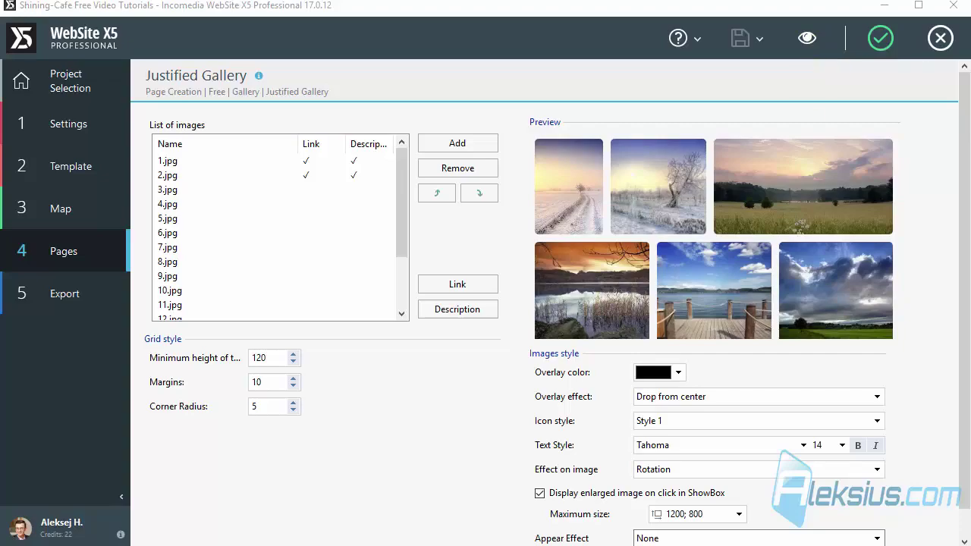
Step: Preview the gallery page, enlarge the sixth pizza image, advance through the following two images and close the enlarged view
click(807, 37)
scroll(463, 308, down, 3)
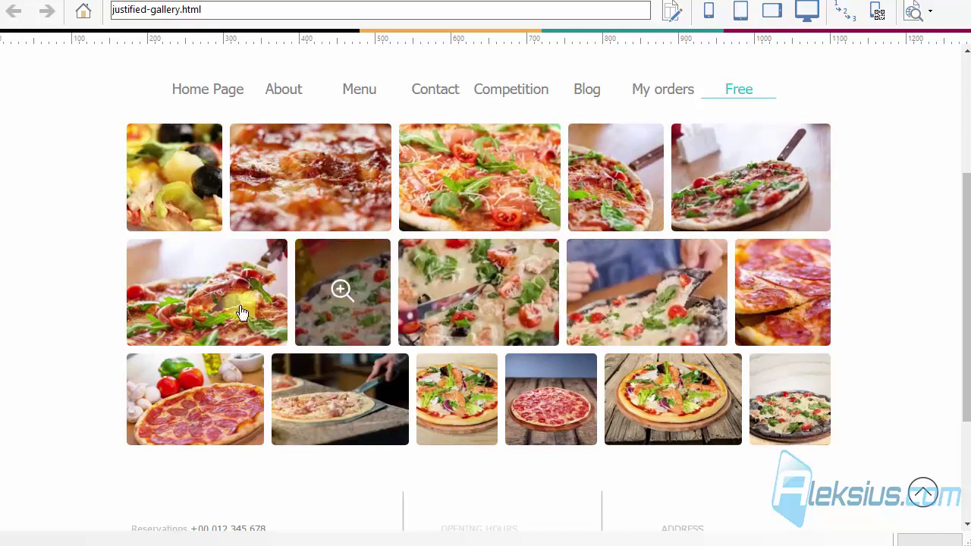
click(217, 300)
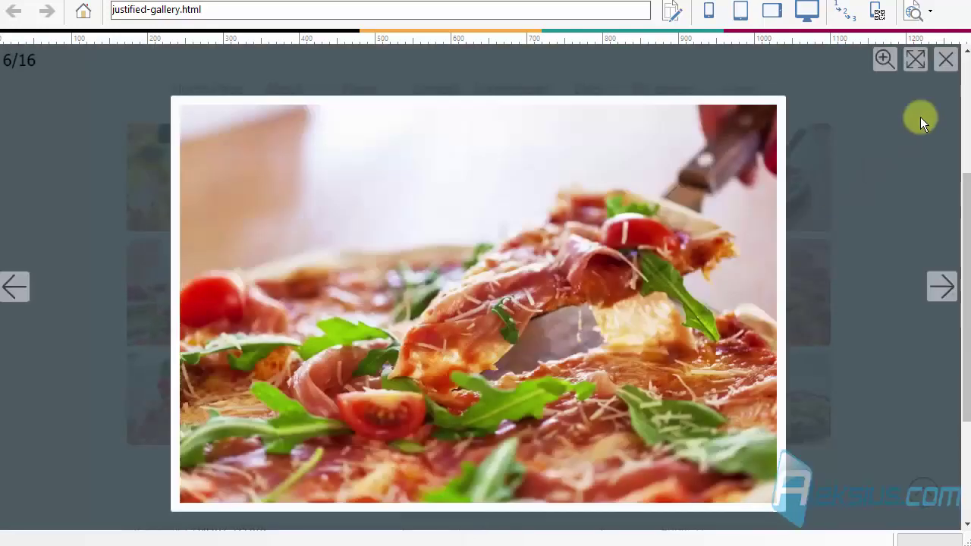
click(934, 283)
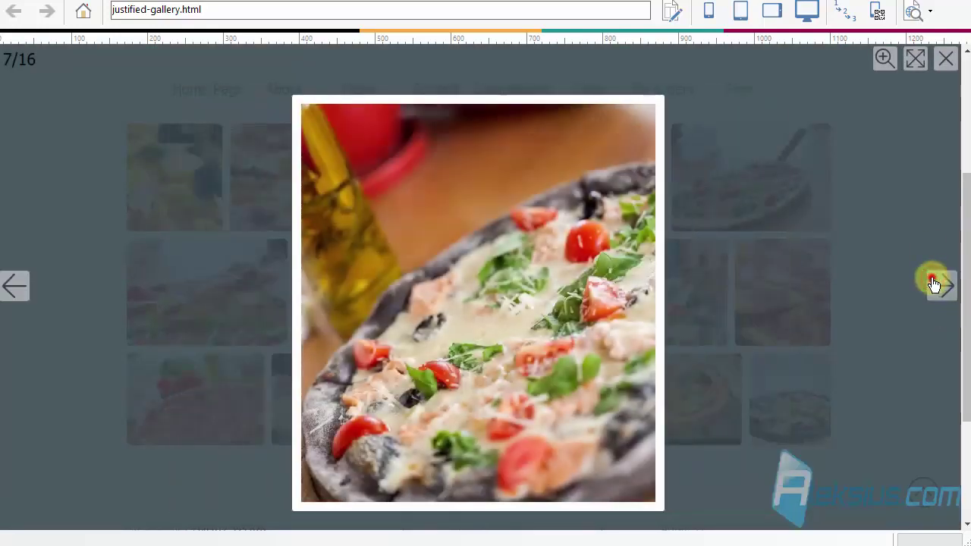
click(934, 283)
click(946, 58)
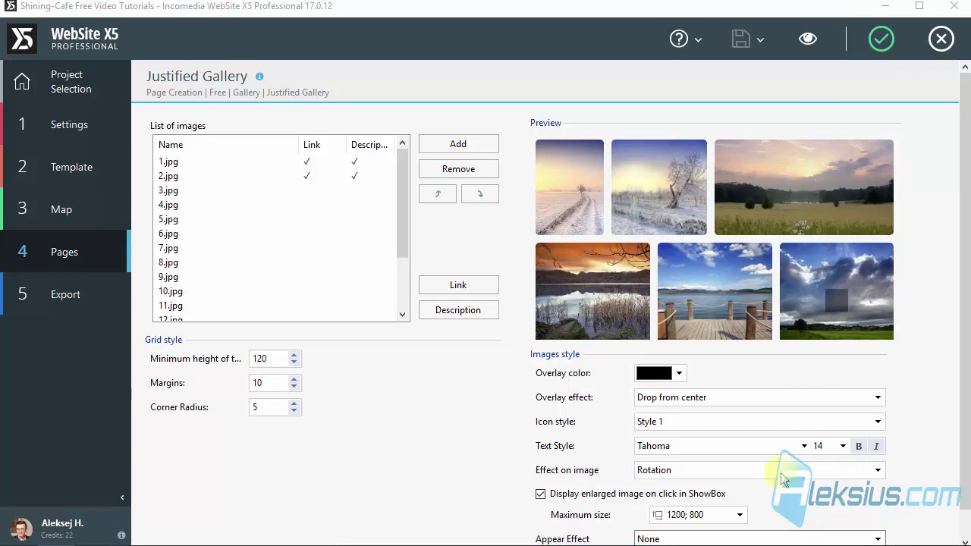
Step: Try the Isis and Atum appear effects for the gallery, and set the appear effect to Amun
click(755, 539)
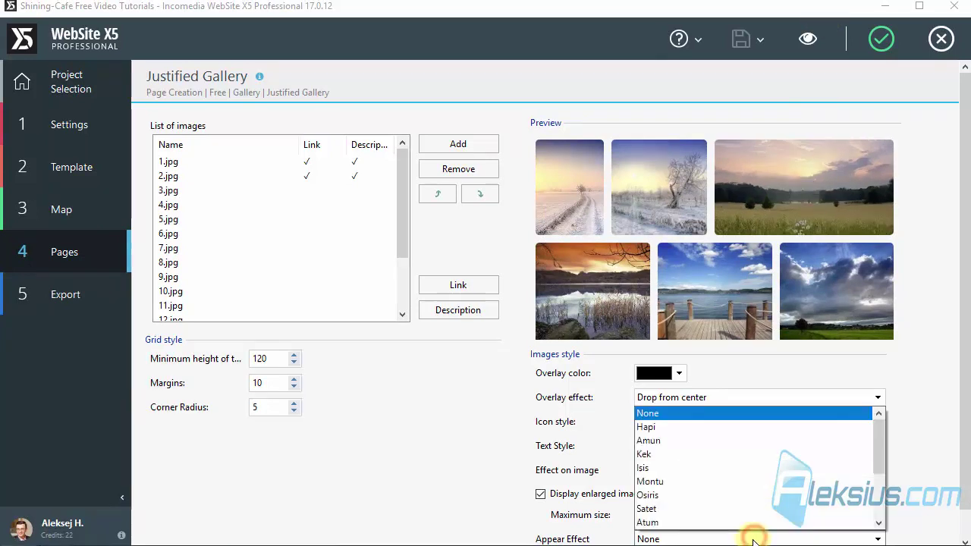
click(737, 468)
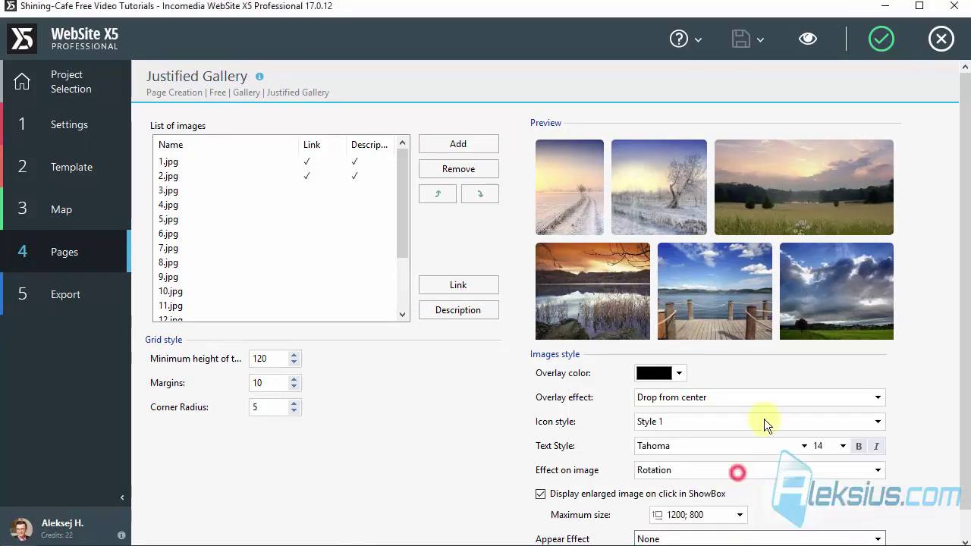
scroll(911, 429, down, 1)
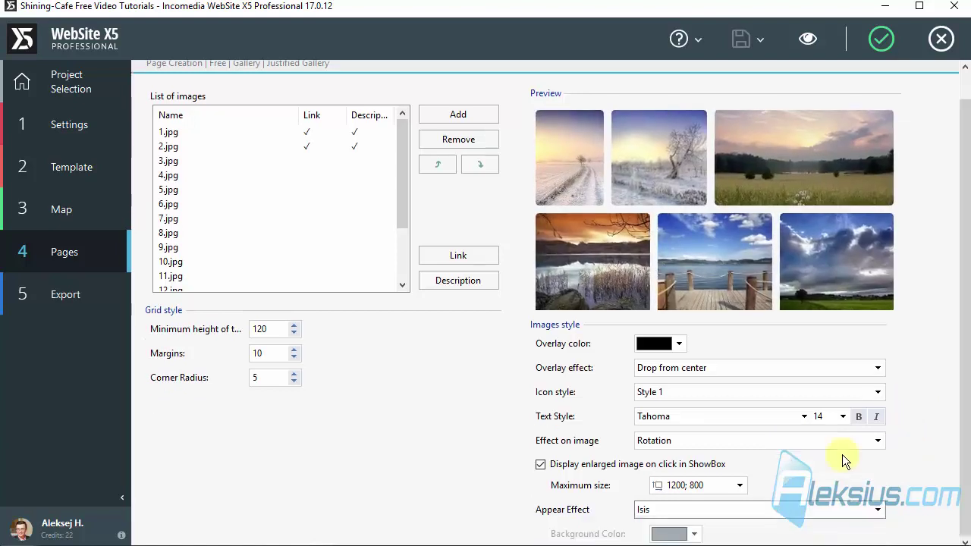
click(691, 511)
click(695, 493)
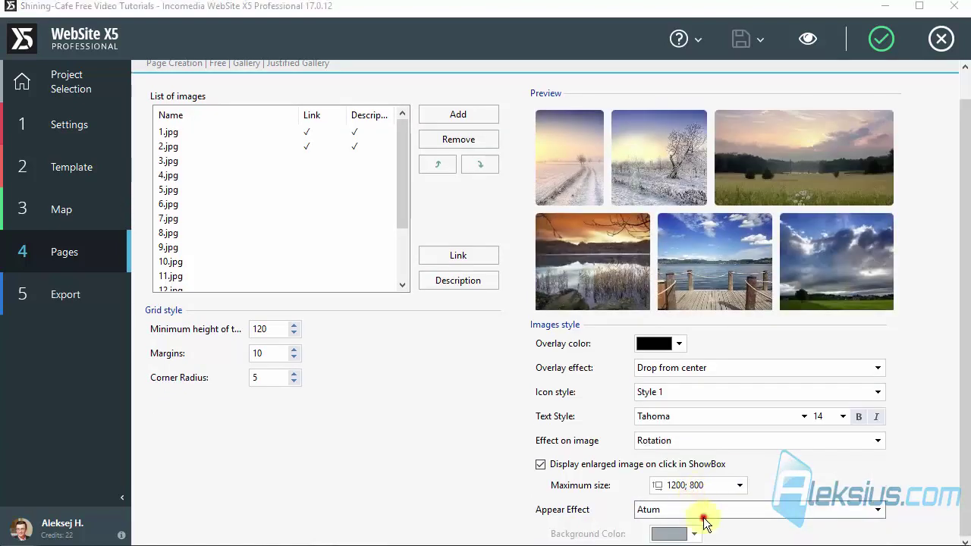
click(702, 514)
click(701, 415)
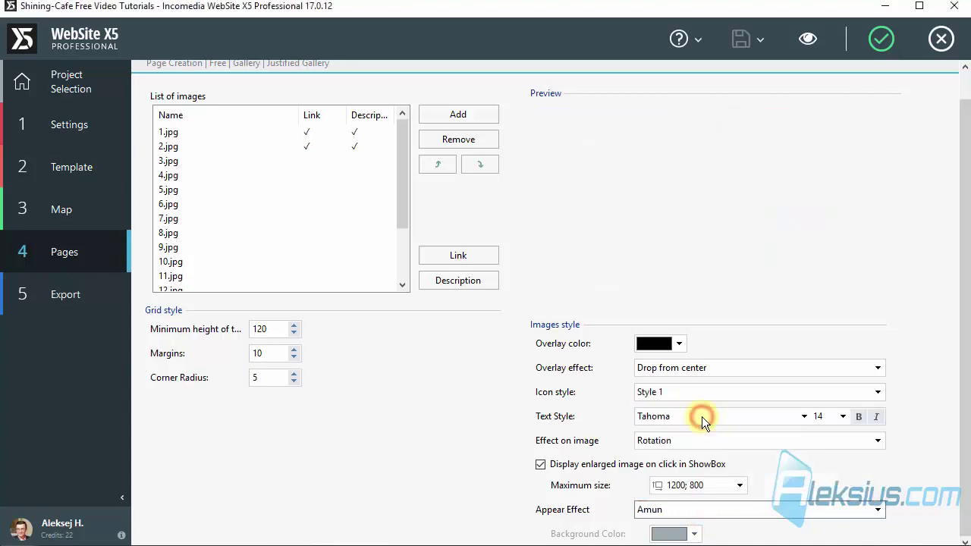
Step: Preview the gallery page to examine how the images appear with the Amun effect
click(809, 41)
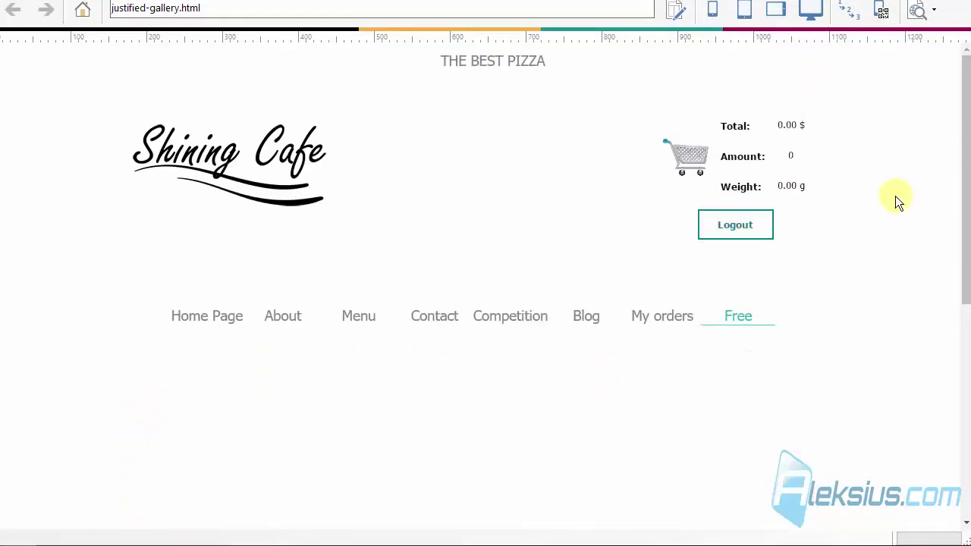
scroll(895, 198, down, 1)
scroll(892, 201, down, 2)
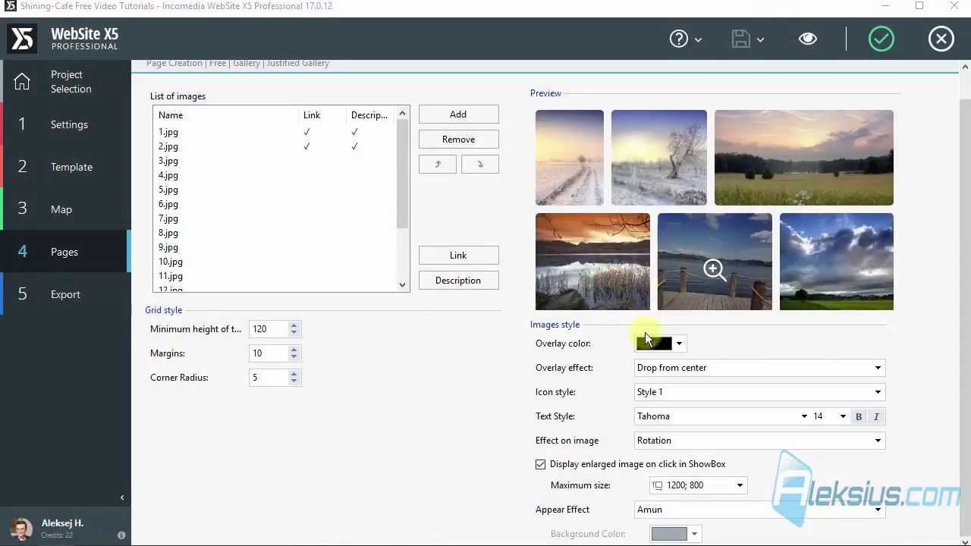
Step: Set the overlay color of the Justified Gallery to red, preview it on the page and accept the gallery settings
click(660, 342)
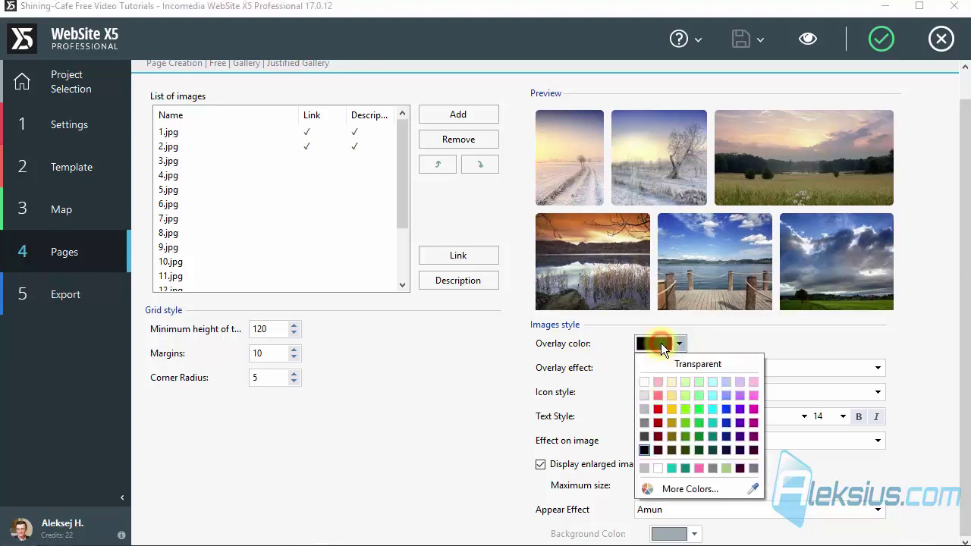
click(658, 410)
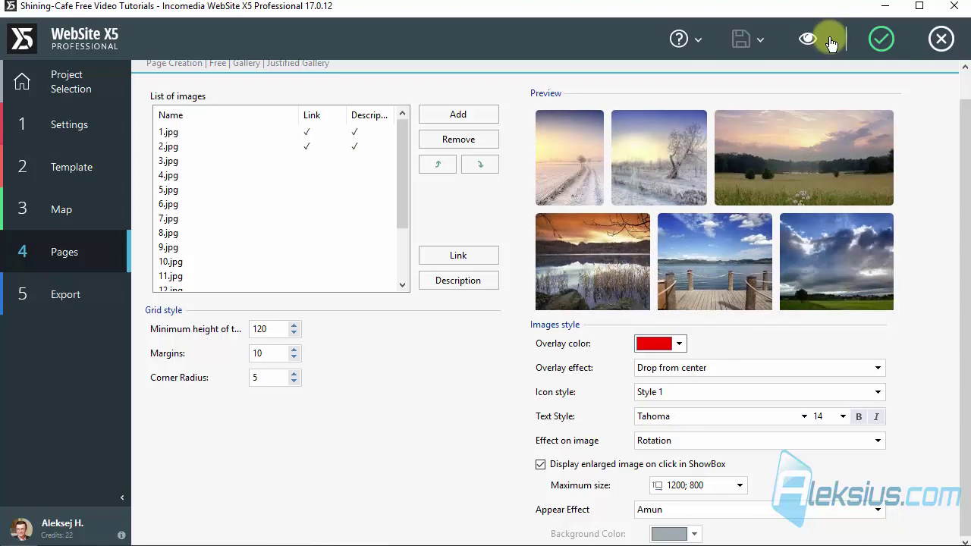
click(805, 44)
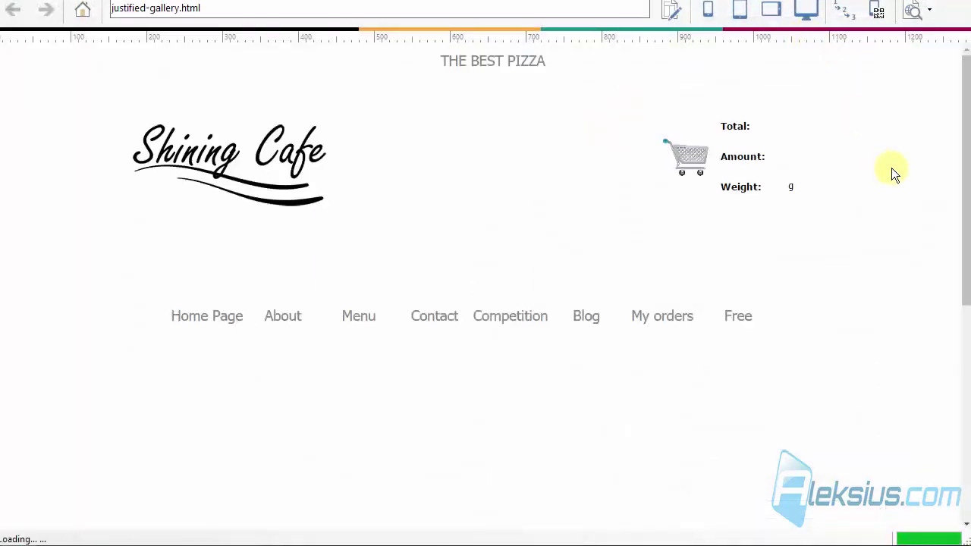
scroll(889, 173, down, 3)
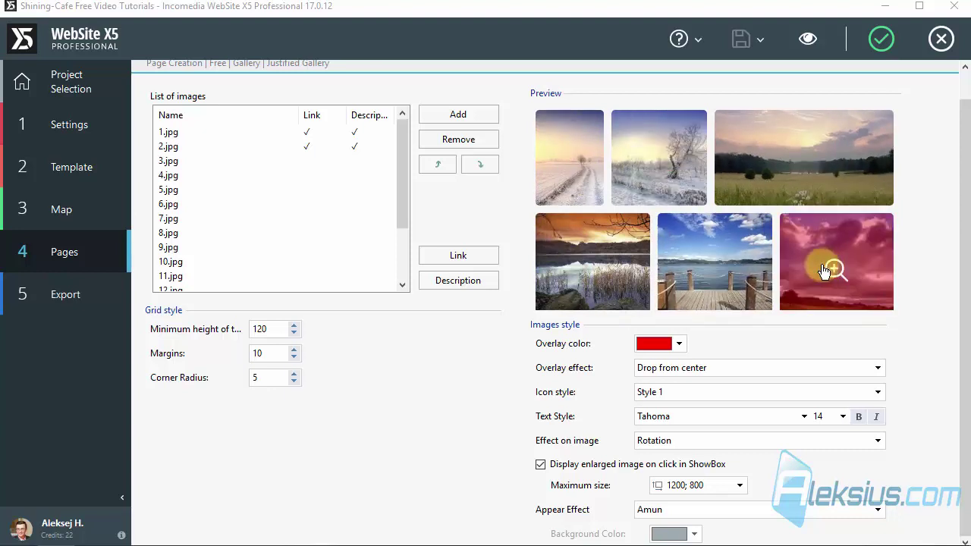
click(879, 39)
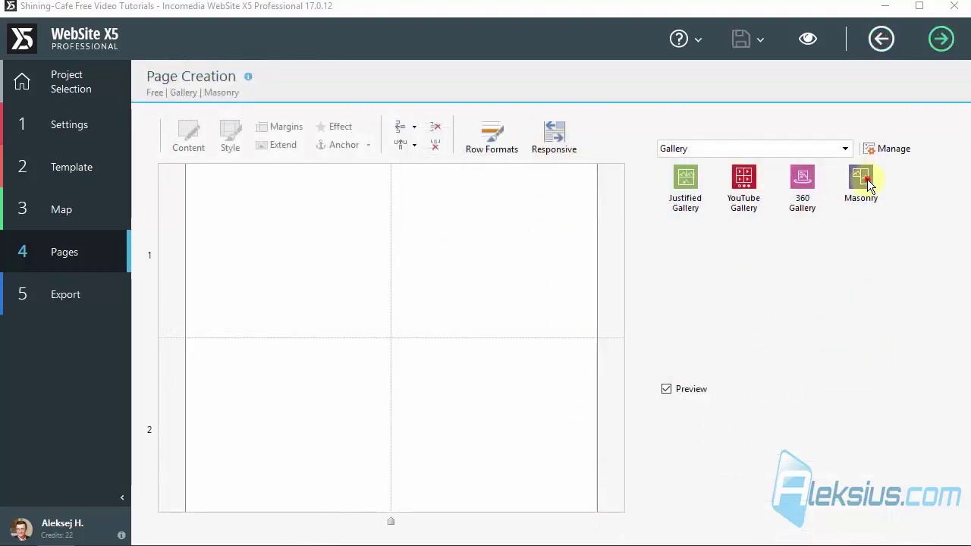
Step: Place a Masonry object on the empty Masonry page and add images 1 to 16 from the Image Masonry folder
drag(867, 179, 394, 302)
double_click(395, 296)
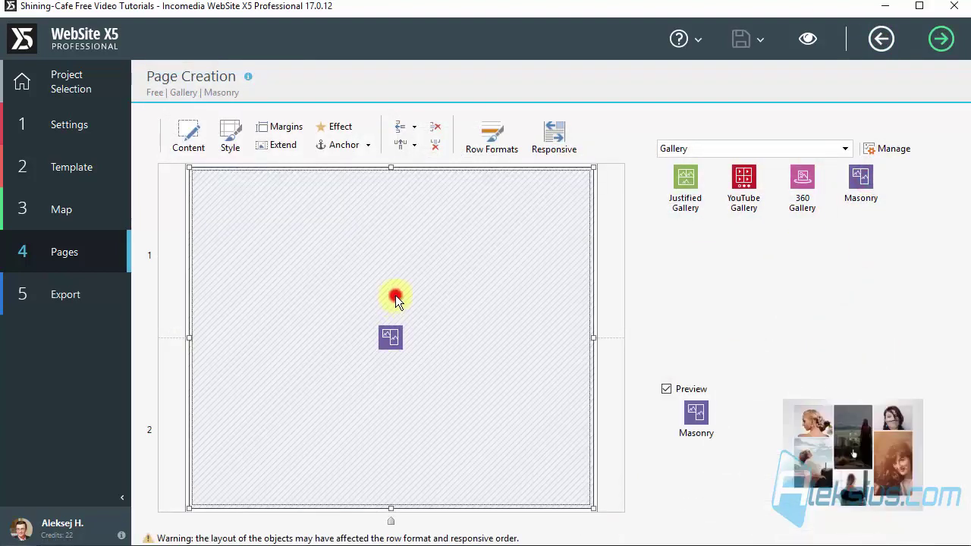
click(462, 144)
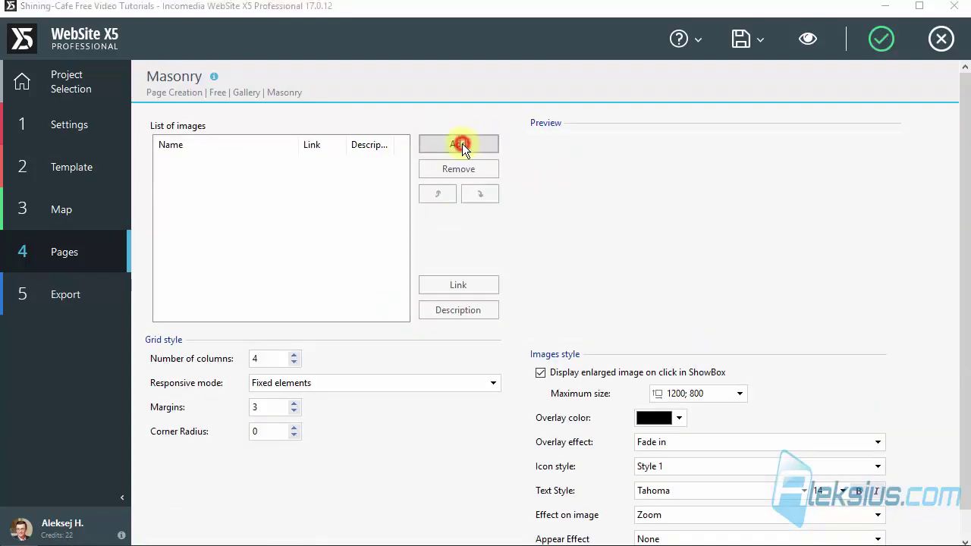
key(alt+Up)
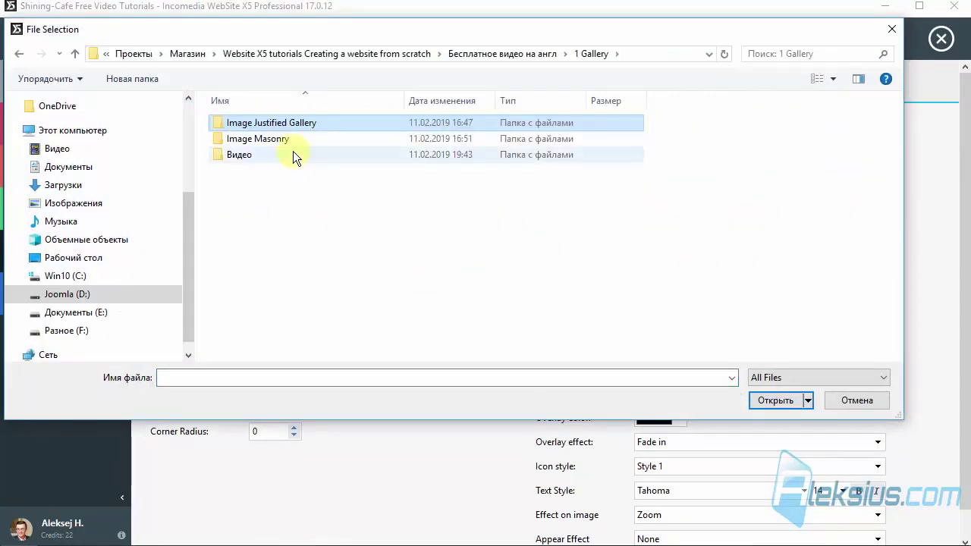
double_click(287, 140)
drag(232, 317, 889, 96)
click(781, 400)
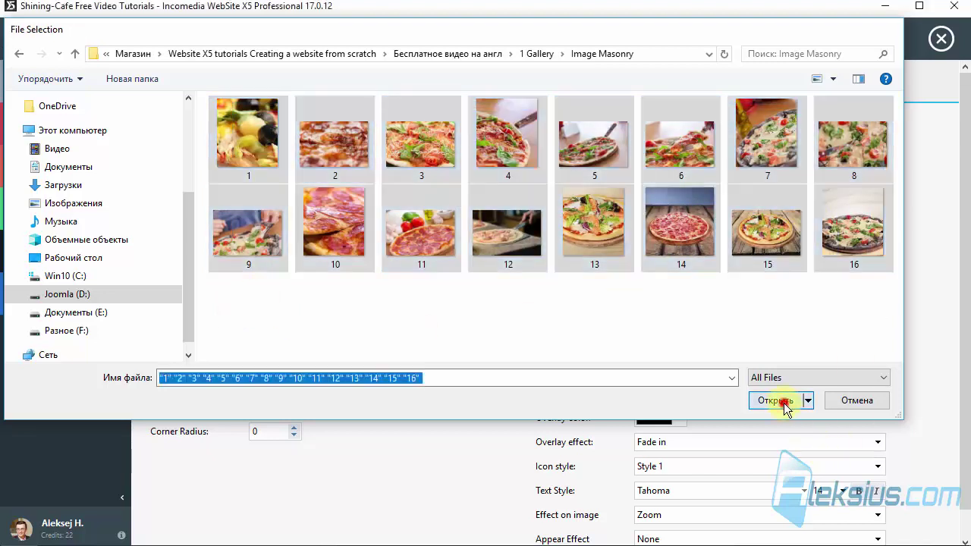
click(191, 162)
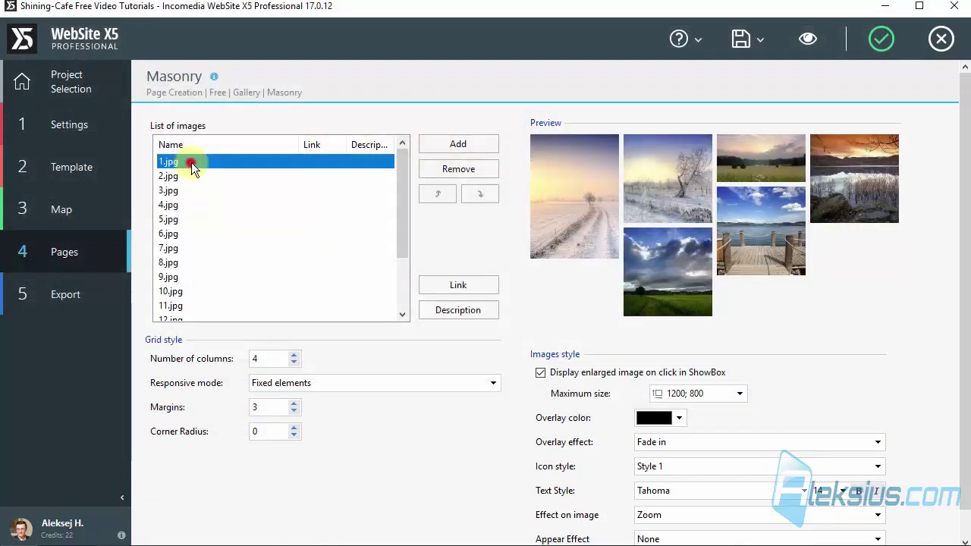
Step: Preview the Masonry page, enlarge the tenth pizza image and advance two images in the enlarged view
click(808, 42)
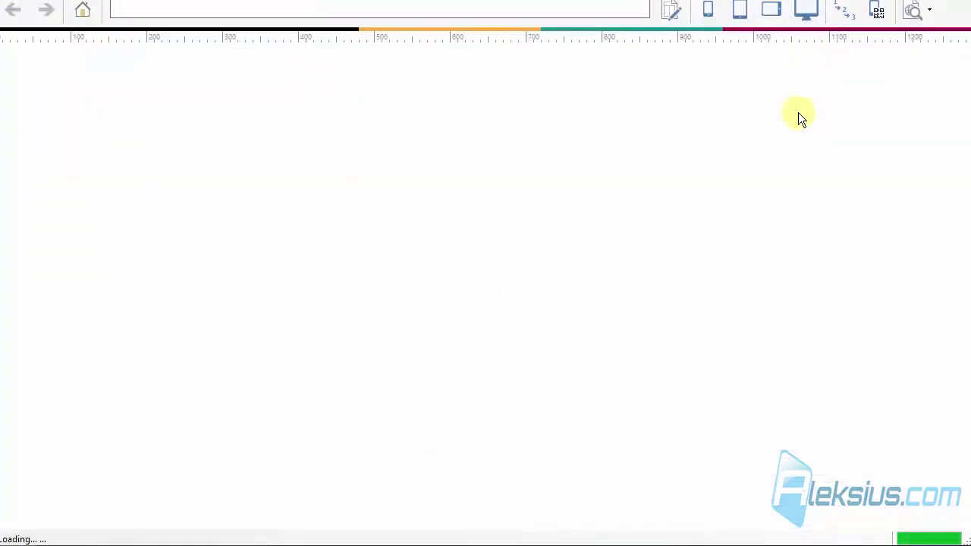
scroll(807, 213, down, 4)
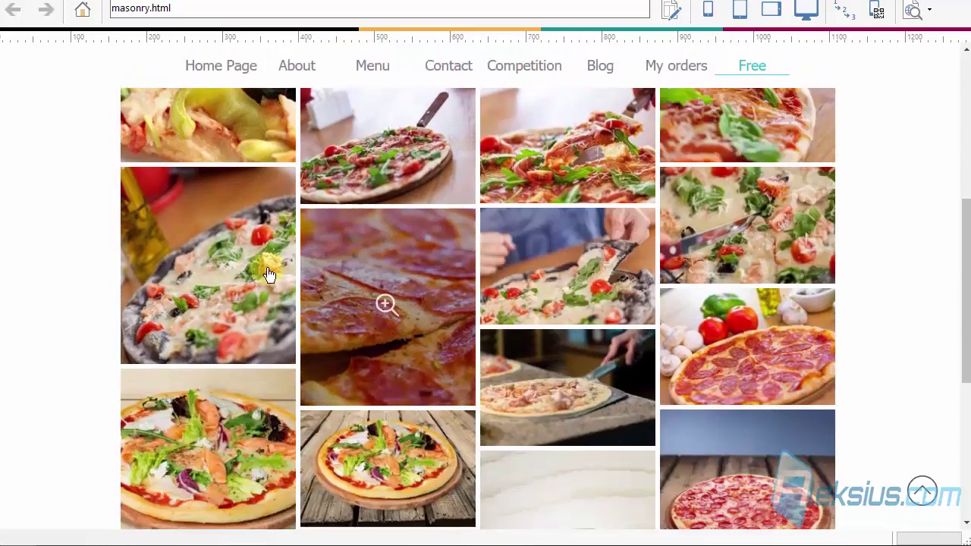
scroll(235, 267, down, 2)
click(429, 171)
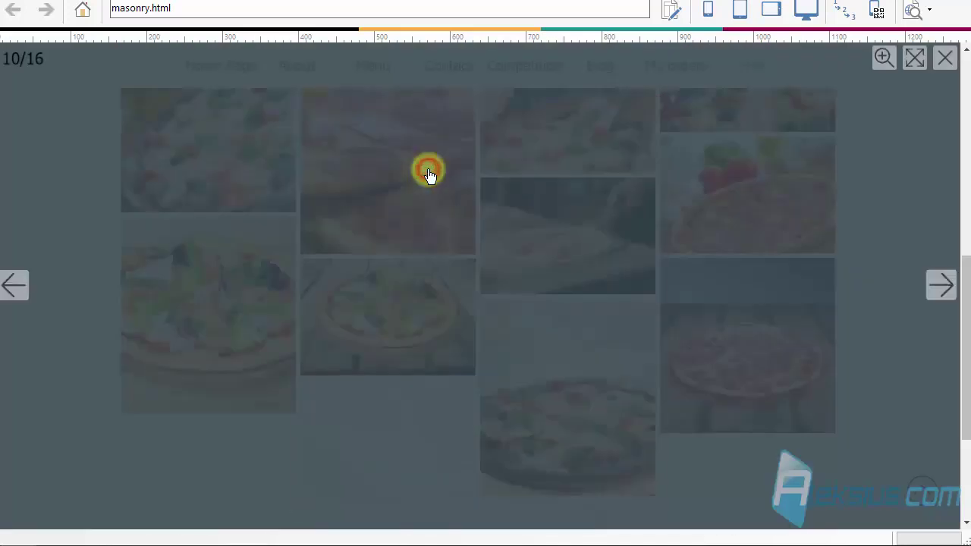
click(942, 286)
click(942, 287)
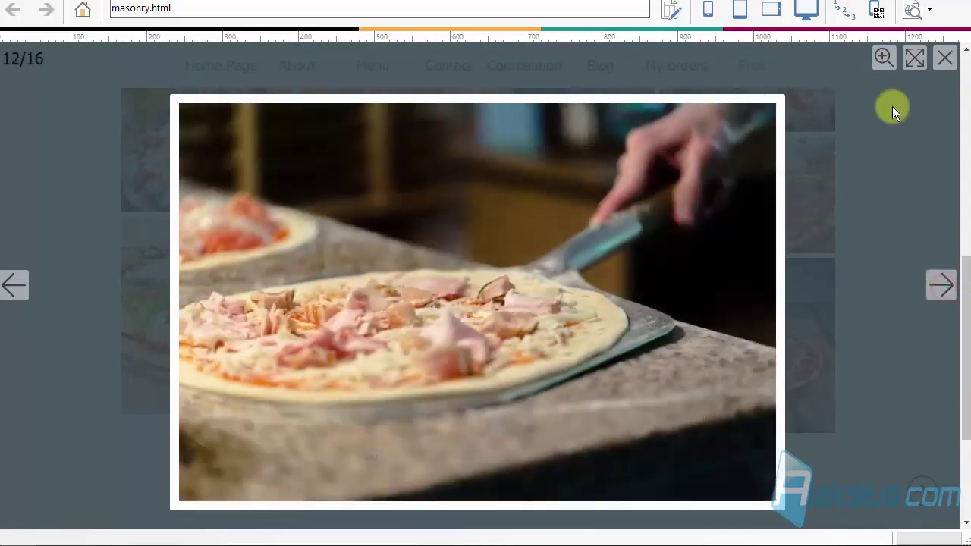
Step: Zoom in on the enlarged twelfth image, reset its zoom and close the enlarged view
click(881, 58)
click(880, 58)
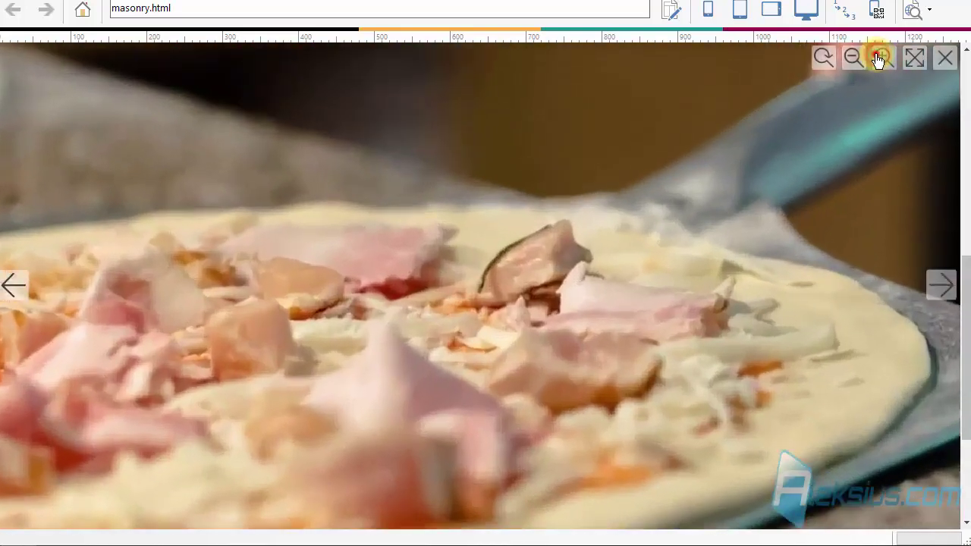
click(824, 61)
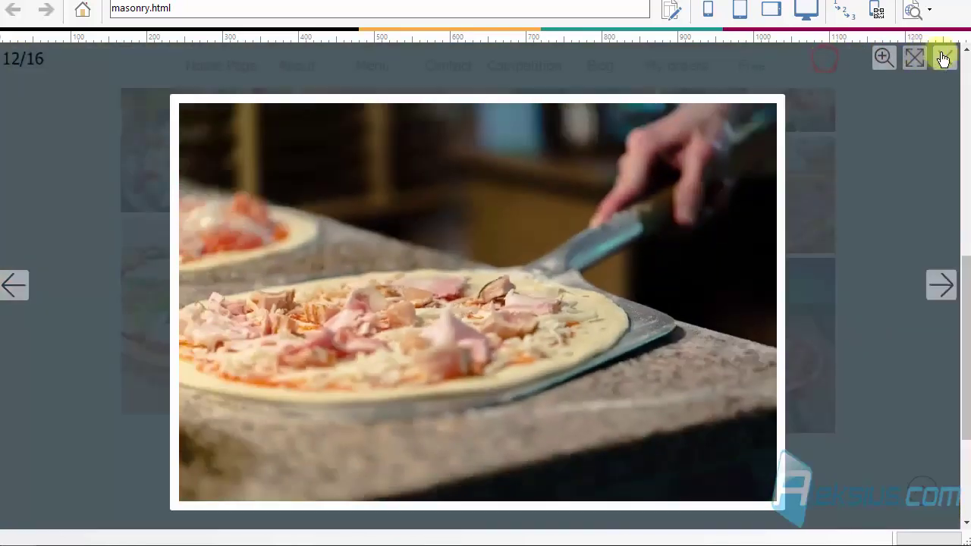
click(945, 62)
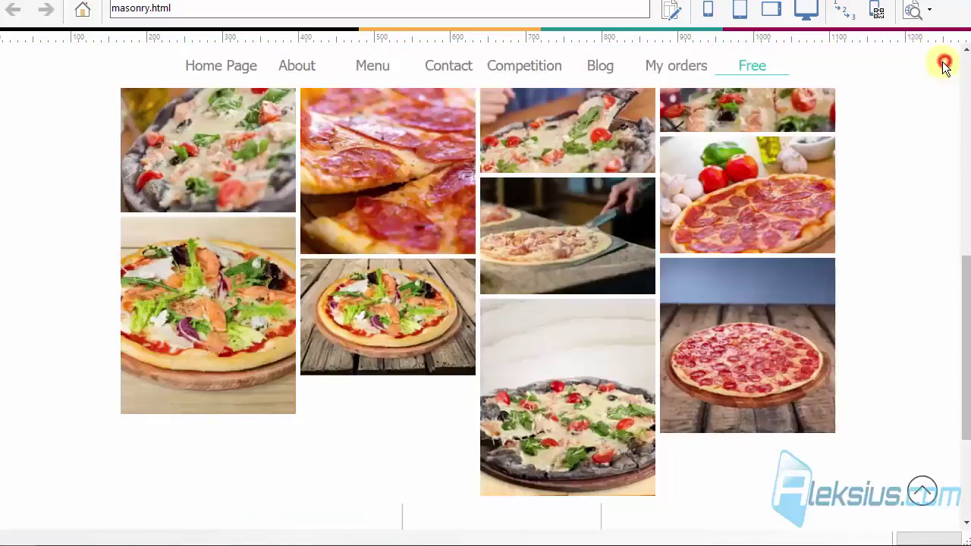
Step: Check the Masonry page in the smartphone layout and close the preview
click(713, 17)
scroll(603, 229, up, 10)
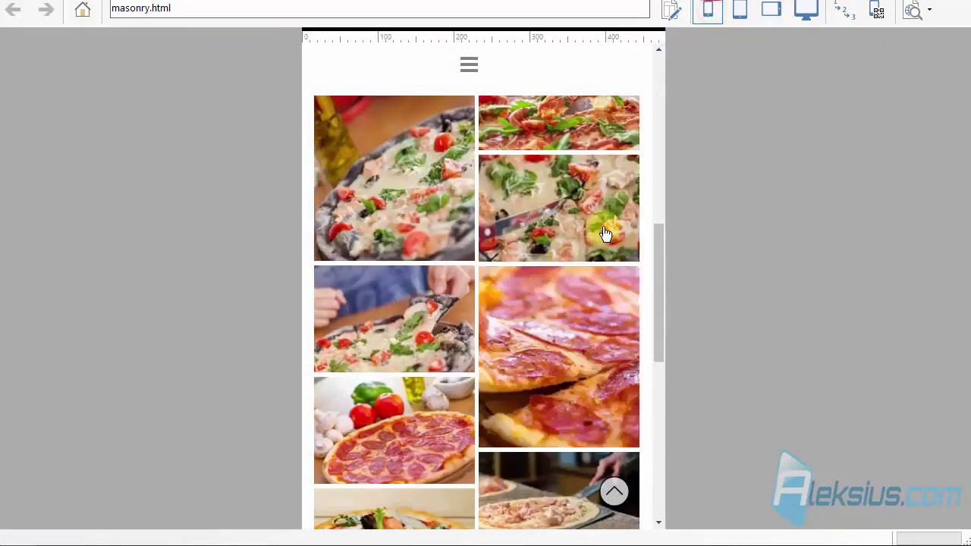
click(963, 4)
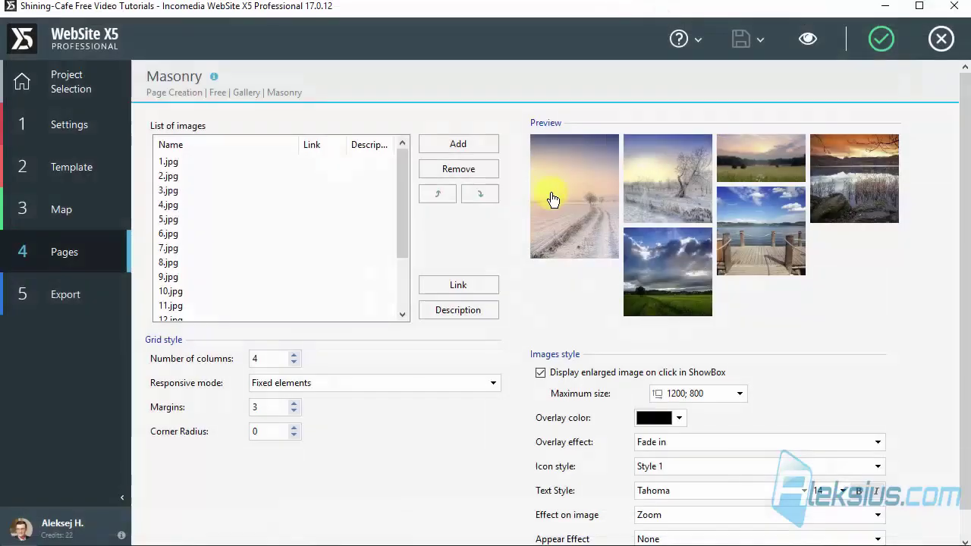
Step: Give the first image, 1.jpg, the description "Sample photo description 1"
click(220, 167)
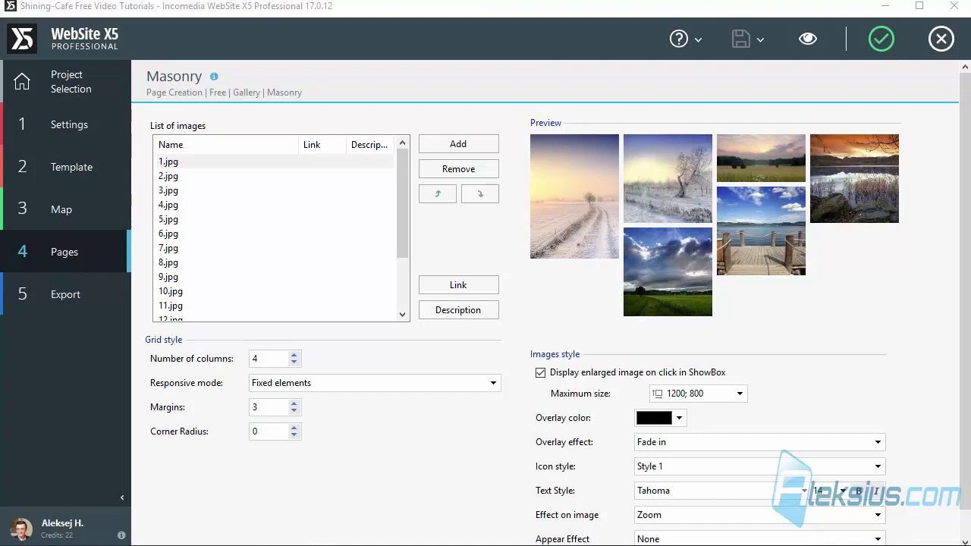
click(205, 161)
click(440, 313)
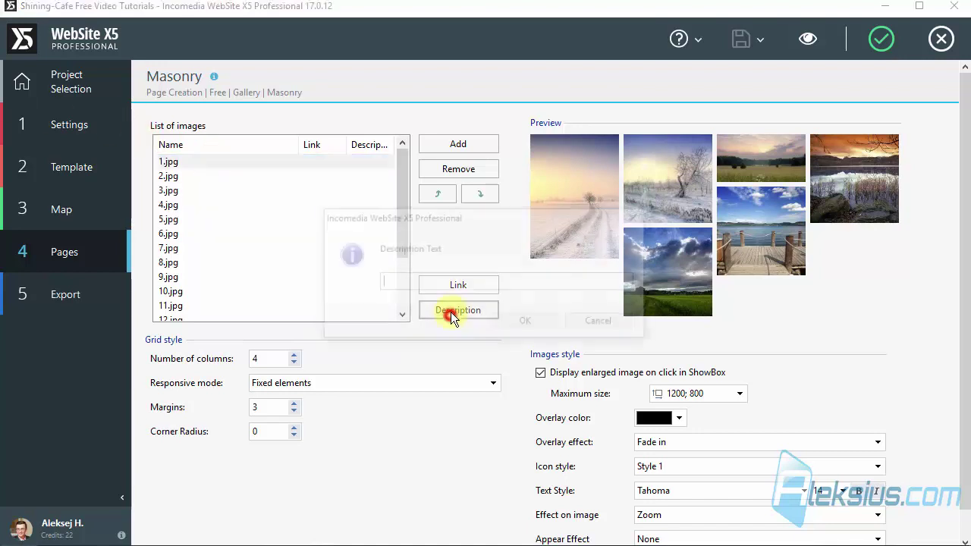
text(Sample photo description)
text(1)
click(524, 322)
Step: Give the second image, 2.jpg, the description "Sample photo description 2"
click(300, 176)
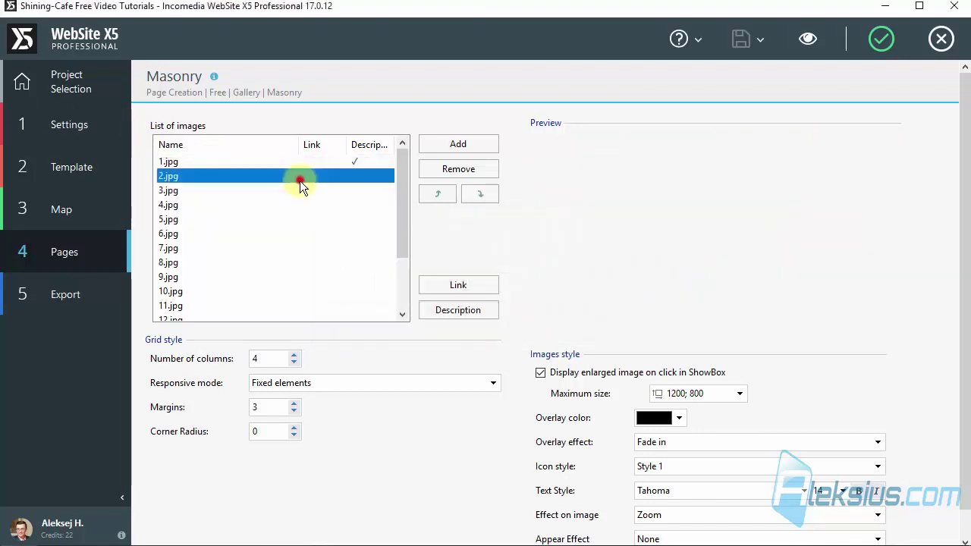
click(455, 308)
text(Sample photo description)
text(2)
click(527, 323)
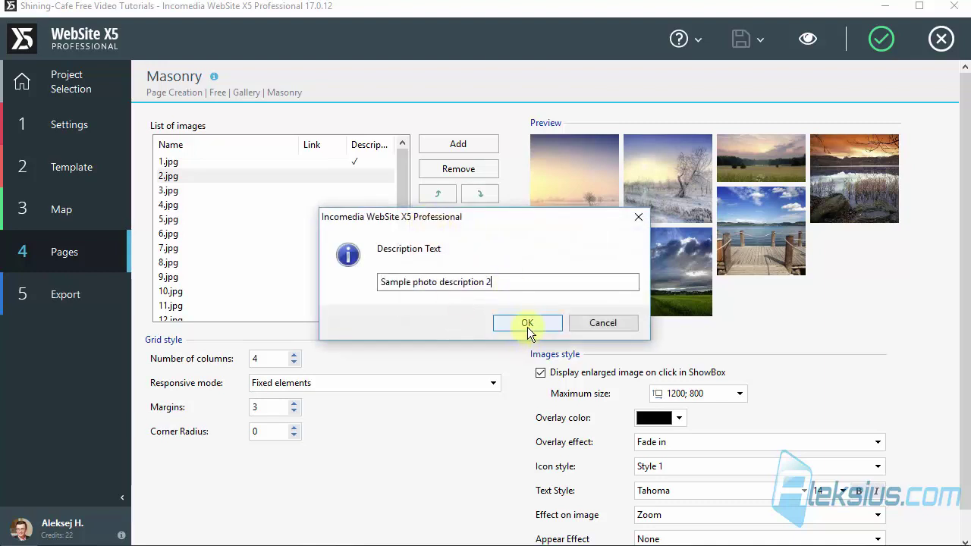
Step: Link the image 1.jpg to the website page World Clock
click(362, 158)
click(455, 283)
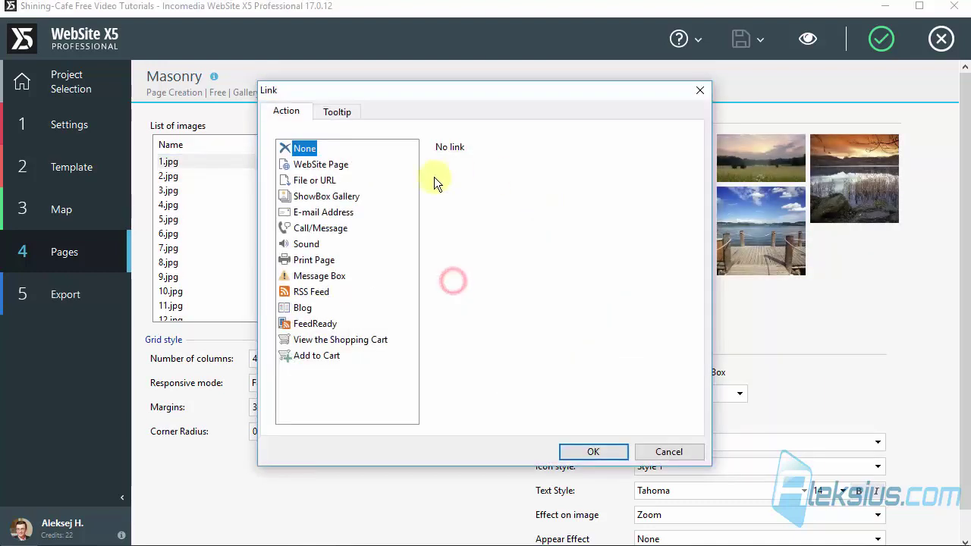
click(334, 165)
click(672, 165)
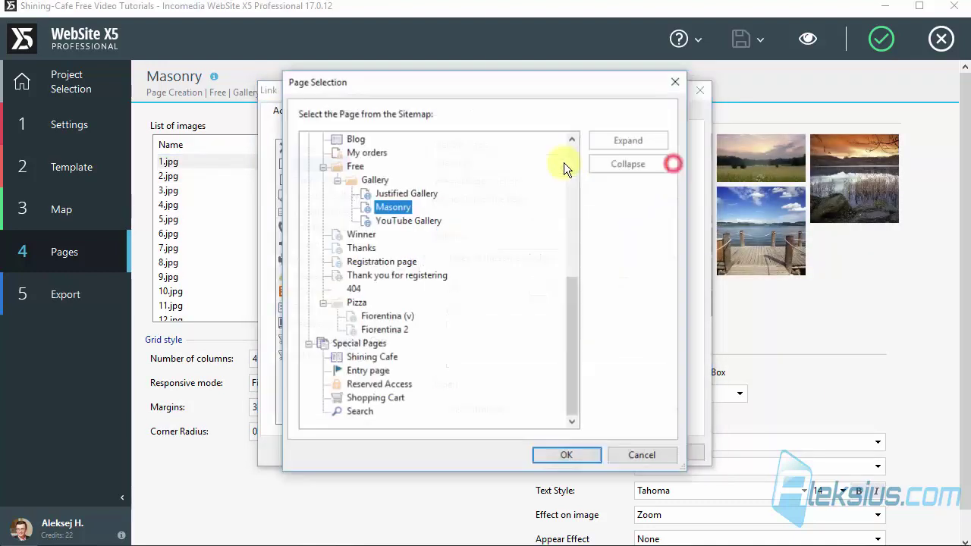
scroll(380, 152, up, 4)
click(385, 166)
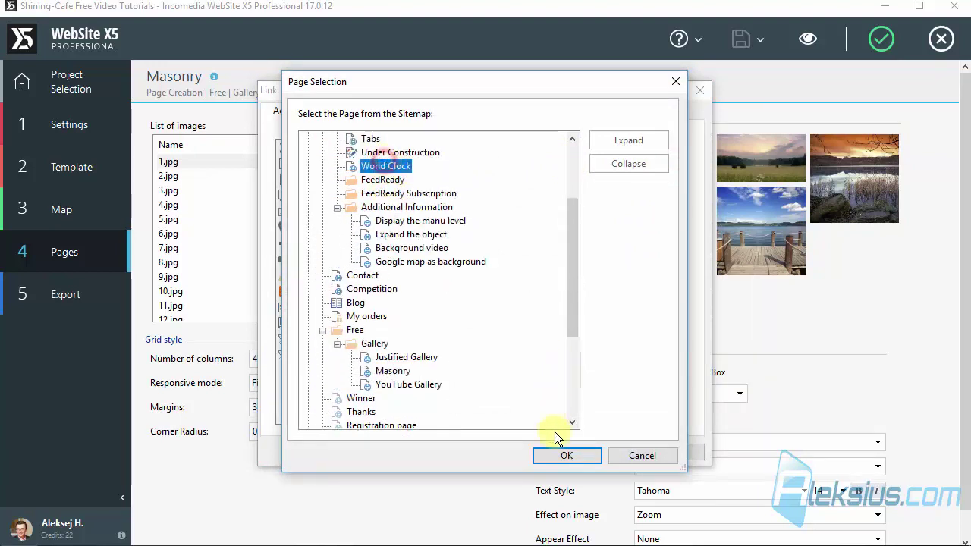
click(567, 455)
click(581, 453)
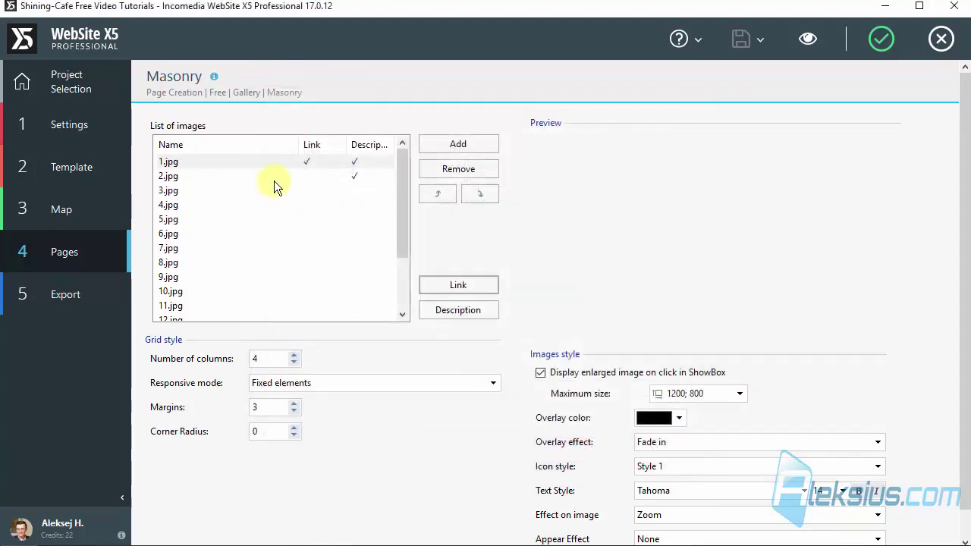
Step: Link the image 2.jpg to the website page Tabs
click(273, 181)
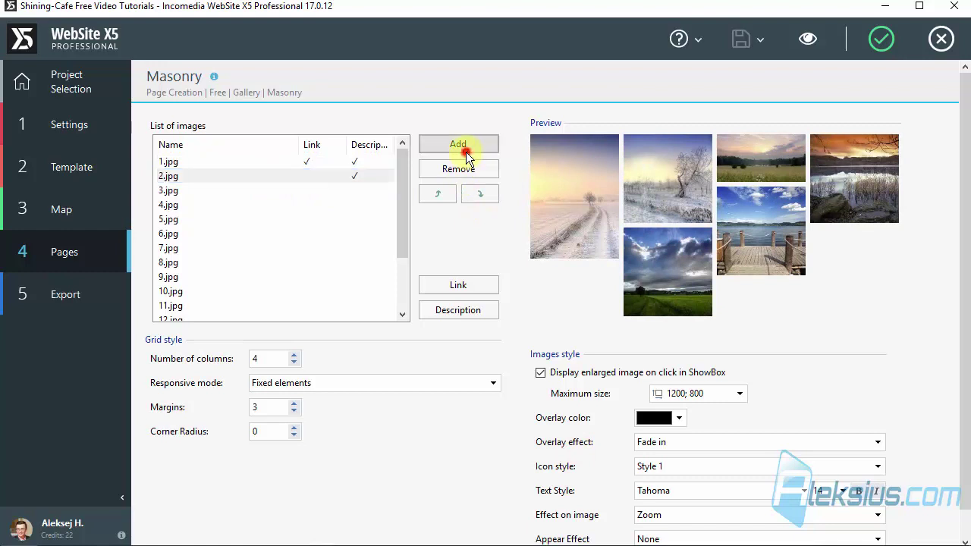
click(470, 311)
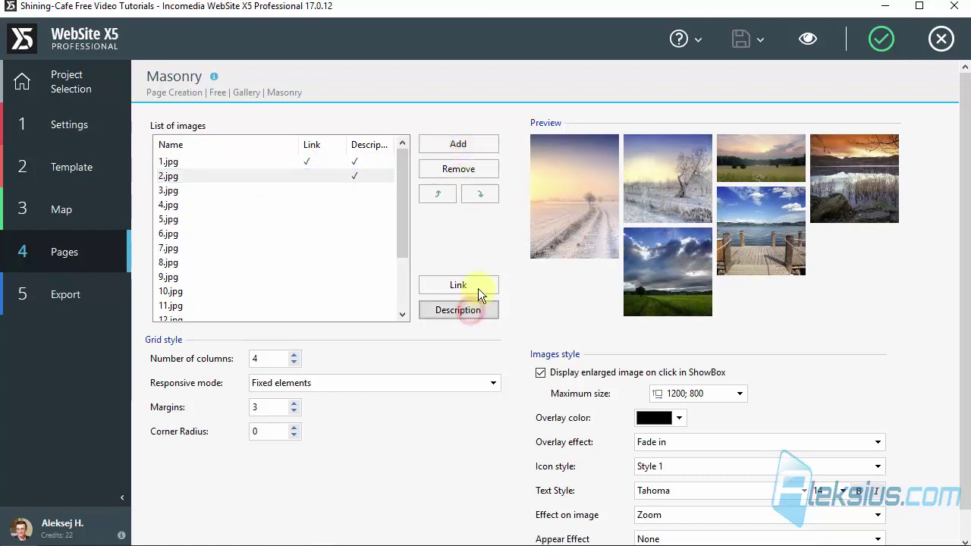
click(478, 285)
click(311, 164)
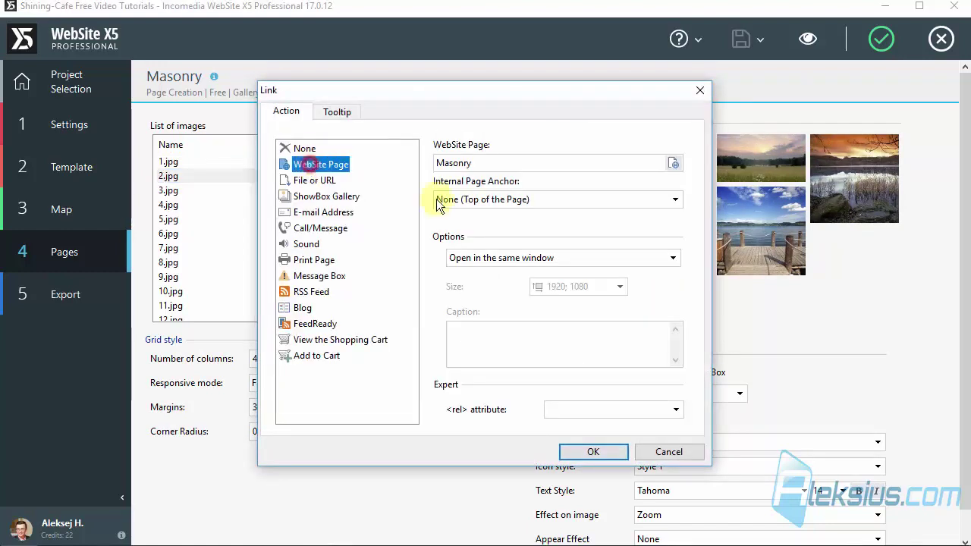
click(673, 163)
scroll(371, 251, up, 3)
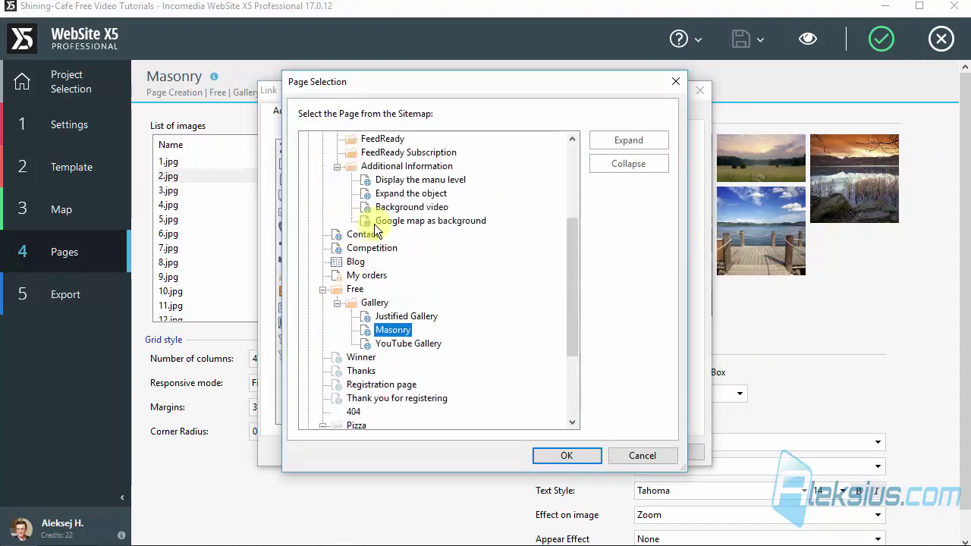
scroll(407, 174, up, 2)
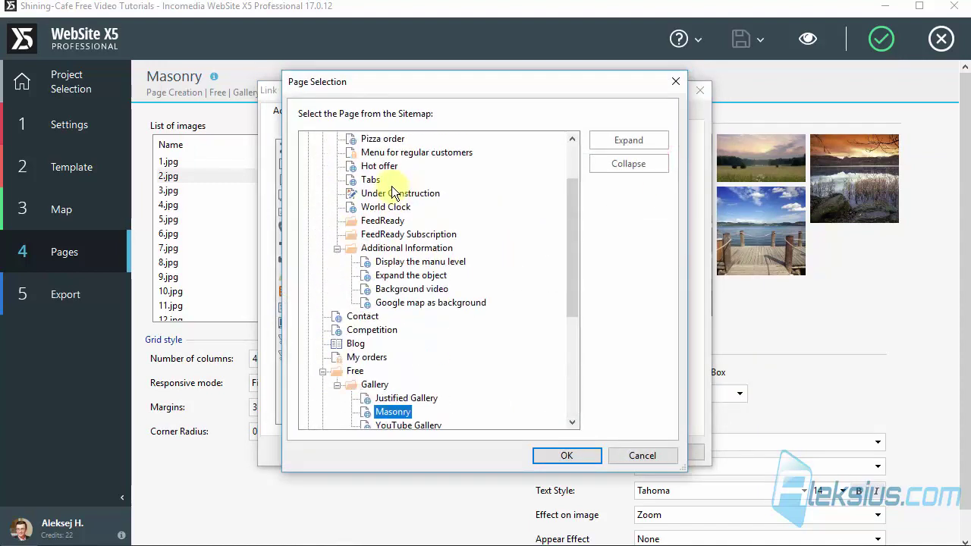
click(566, 459)
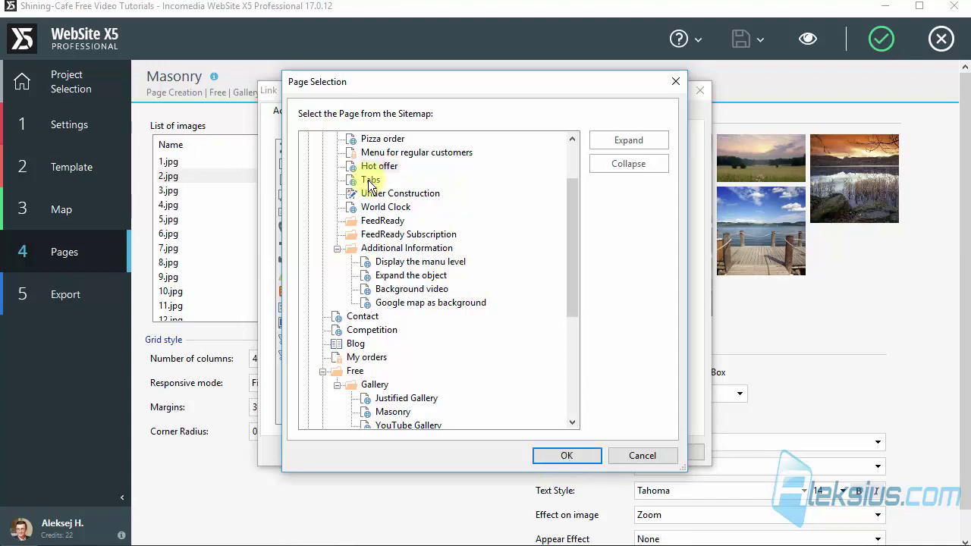
click(566, 455)
click(593, 452)
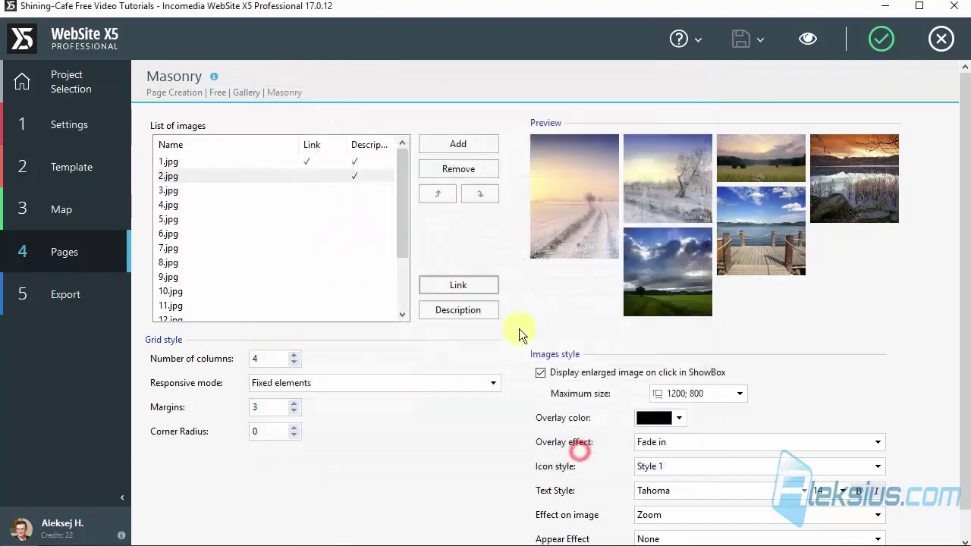
Step: Set the Masonry grid to 5 columns with a corner radius of 5 and margins of 10
scroll(360, 347, down, 1)
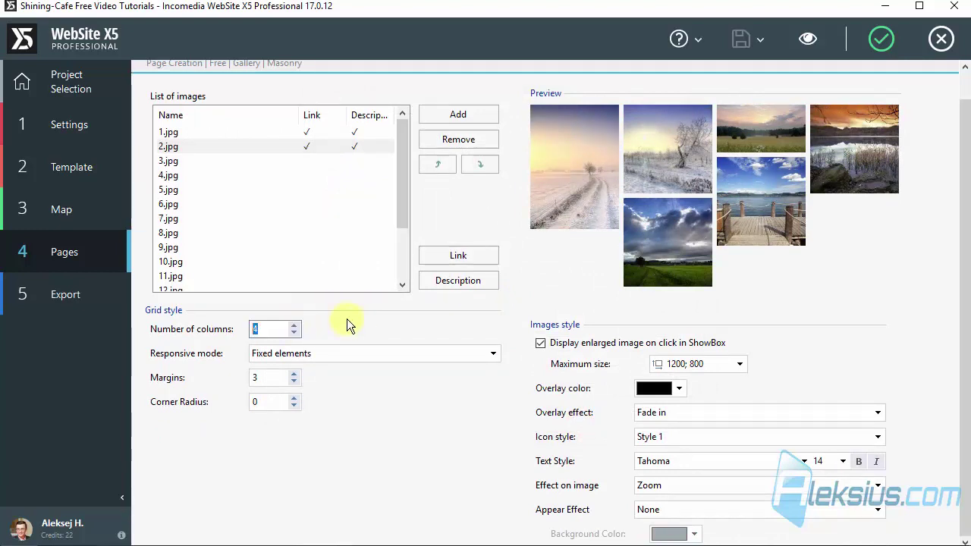
text(5)
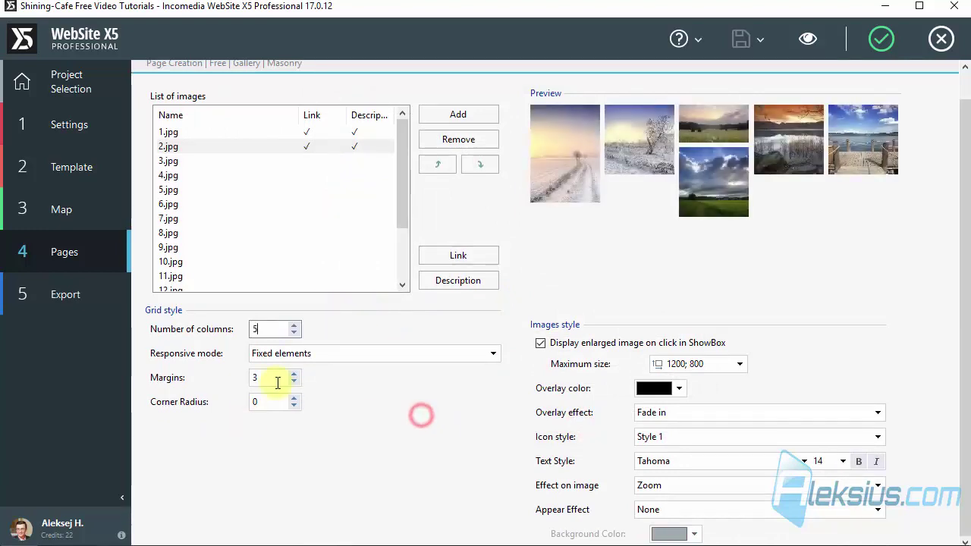
click(267, 402)
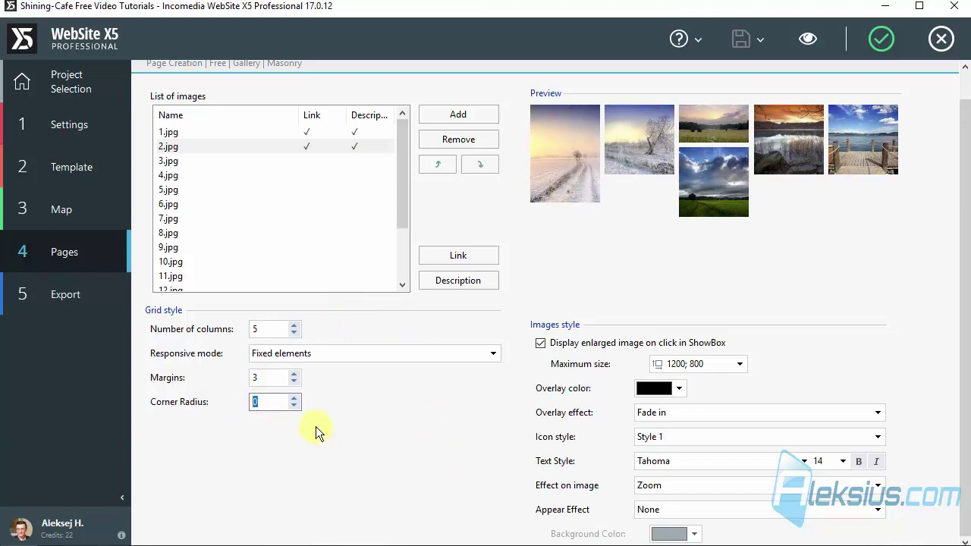
text(5)
text(10)
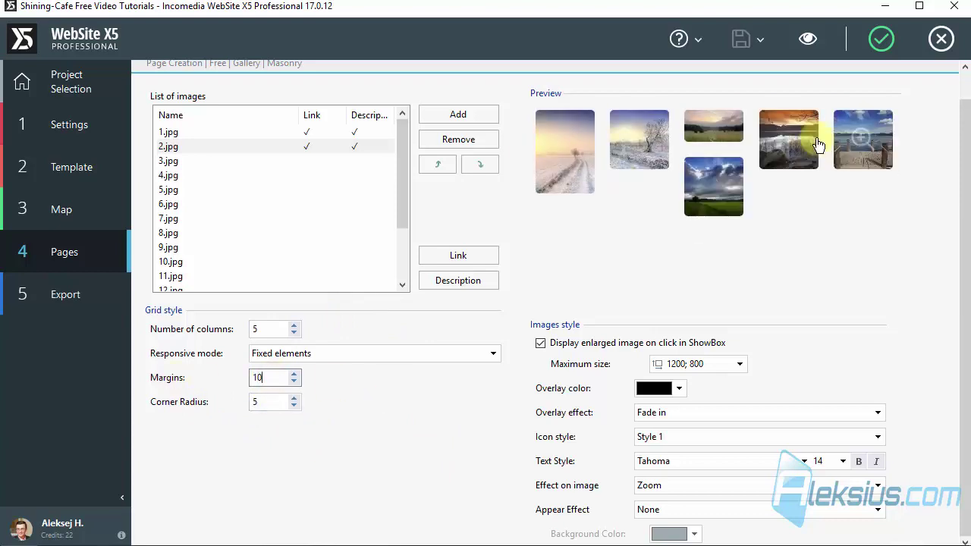
Step: Preview the Masonry page in the desktop layout, look through the whole image grid and close the preview
click(810, 45)
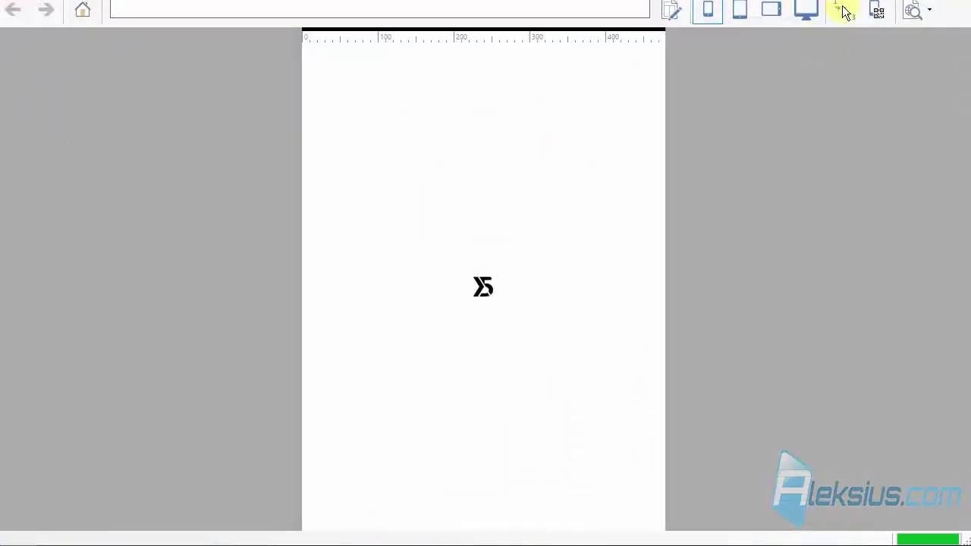
click(808, 9)
click(807, 10)
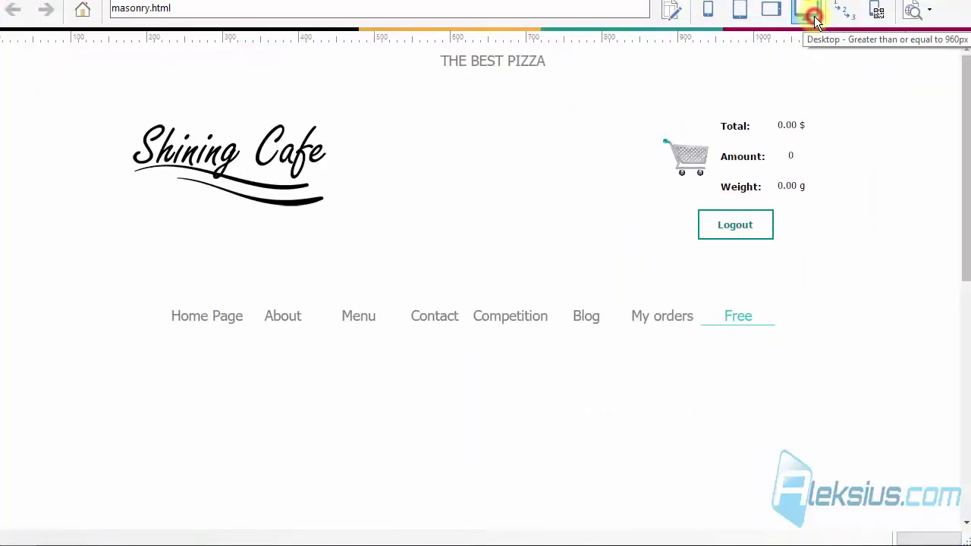
scroll(718, 228, down, 3)
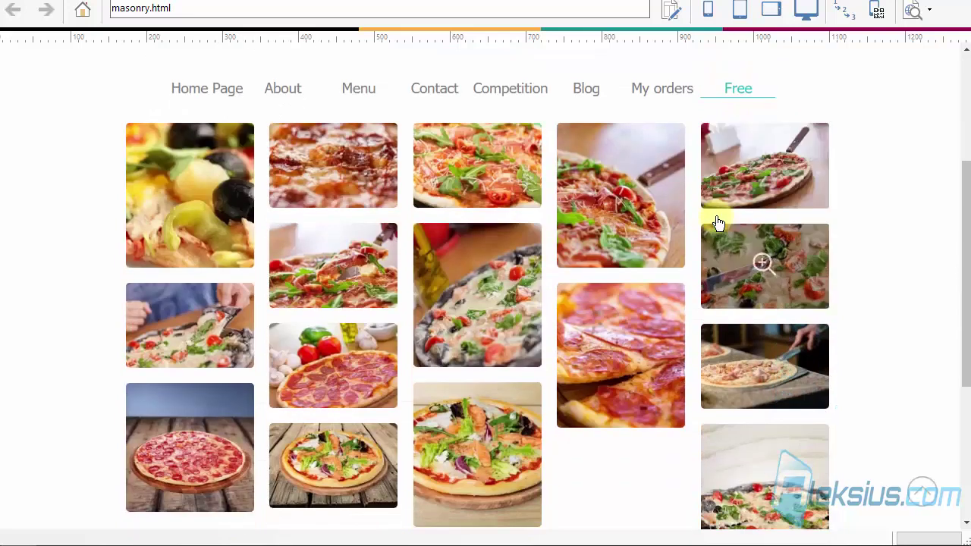
scroll(494, 278, down, 4)
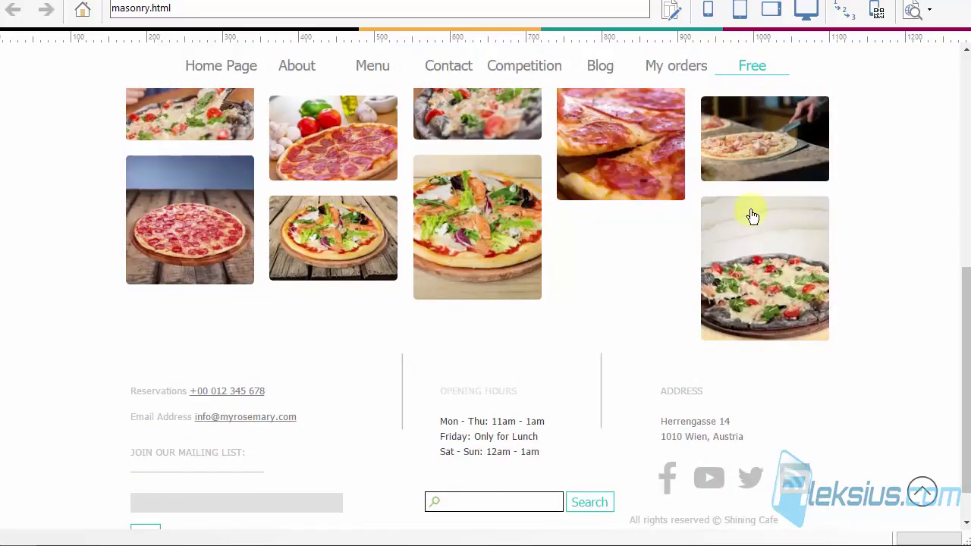
scroll(752, 214, up, 4)
click(941, 3)
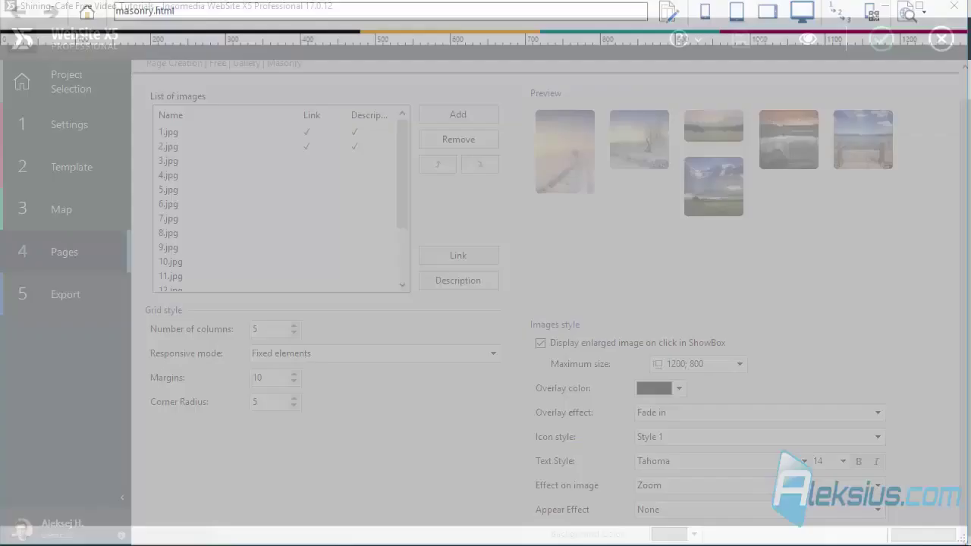
Step: Preview the Masonry page again, comparing the fixed-element grid in the desktop and smartphone layouts
click(420, 436)
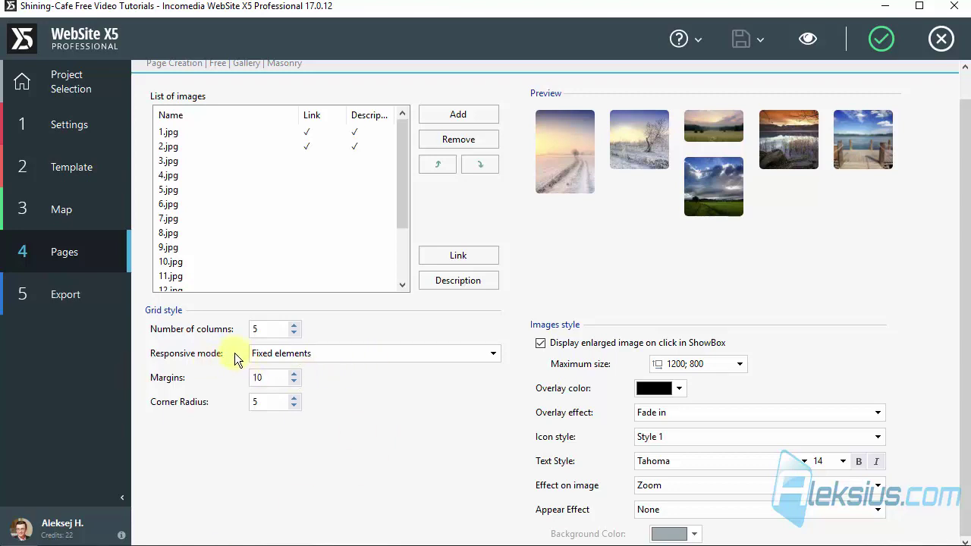
click(807, 41)
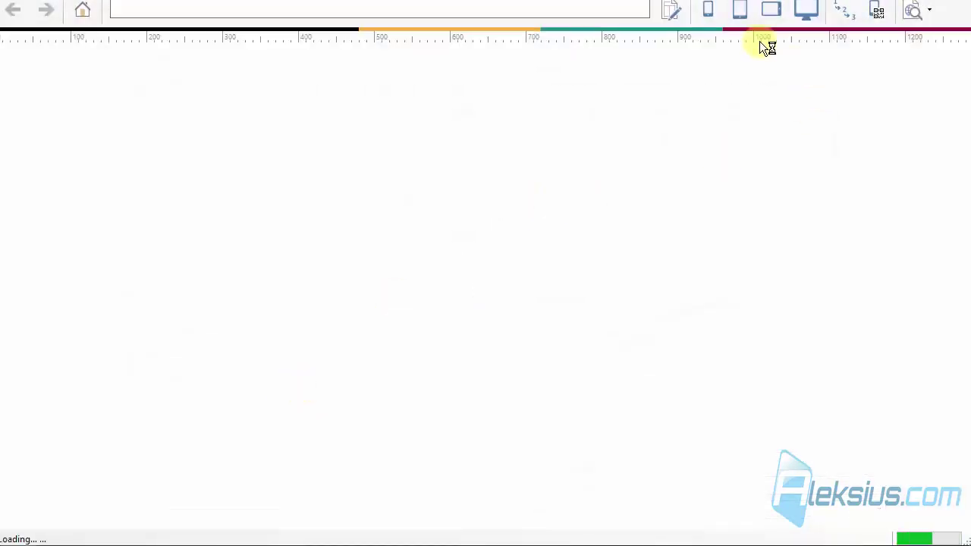
scroll(839, 361, down, 3)
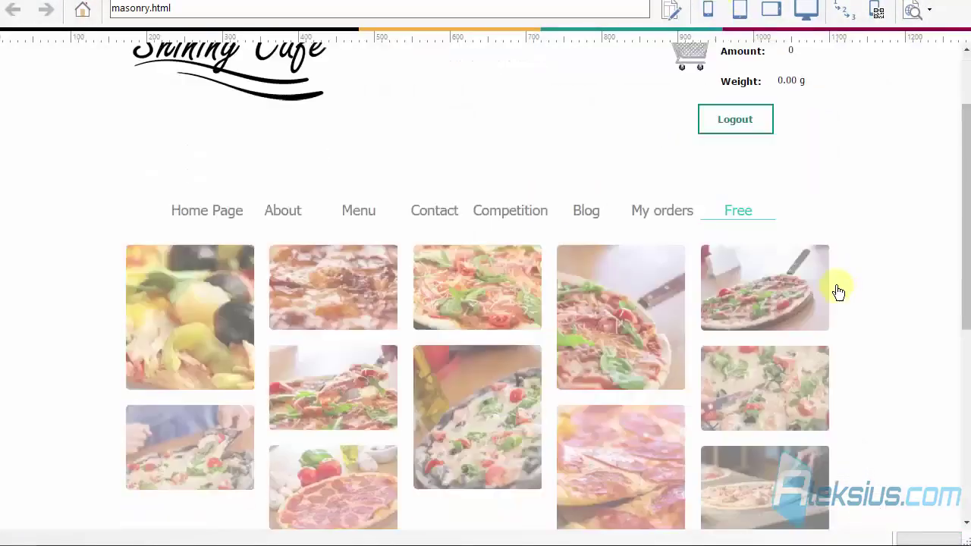
click(709, 9)
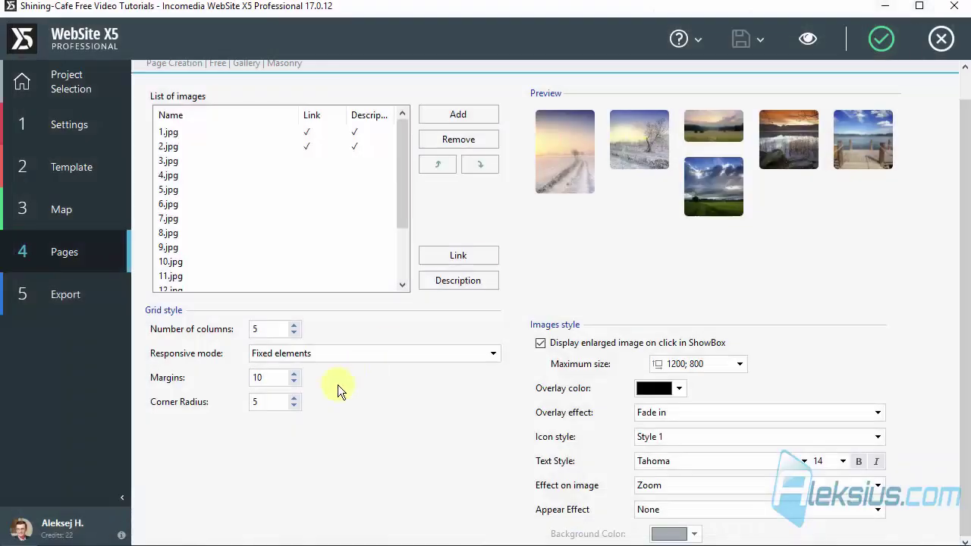
Step: Set the responsive mode to Flexible elements and check the Masonry grid in the smartphone preview
click(351, 355)
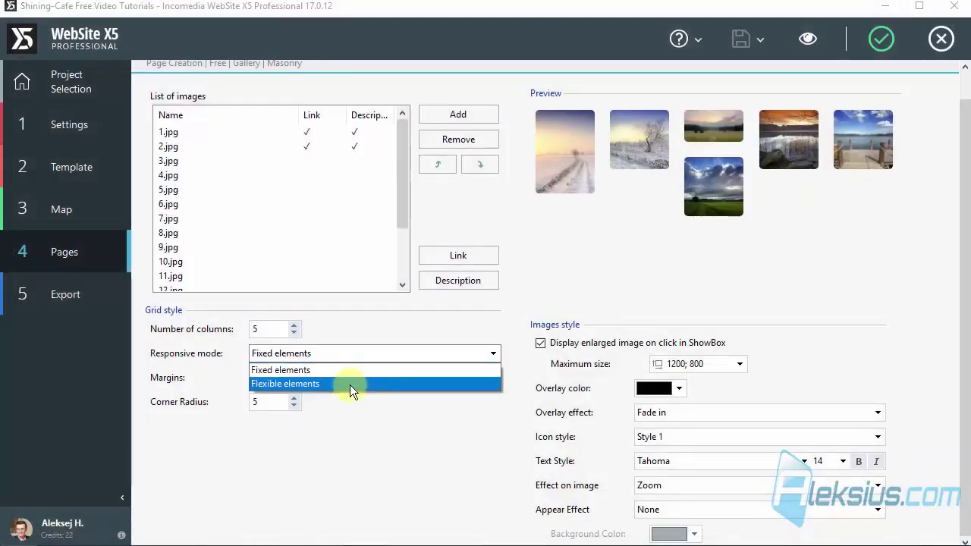
click(350, 384)
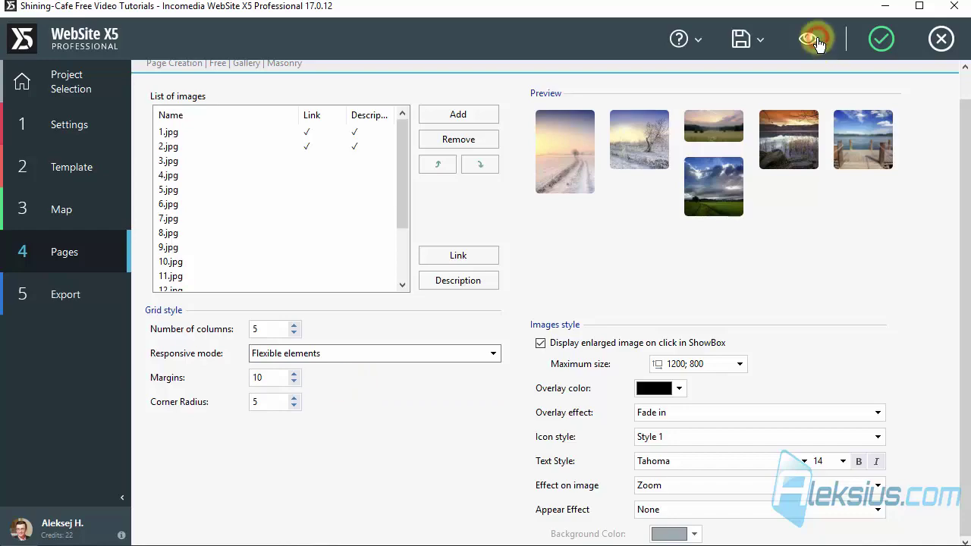
click(811, 39)
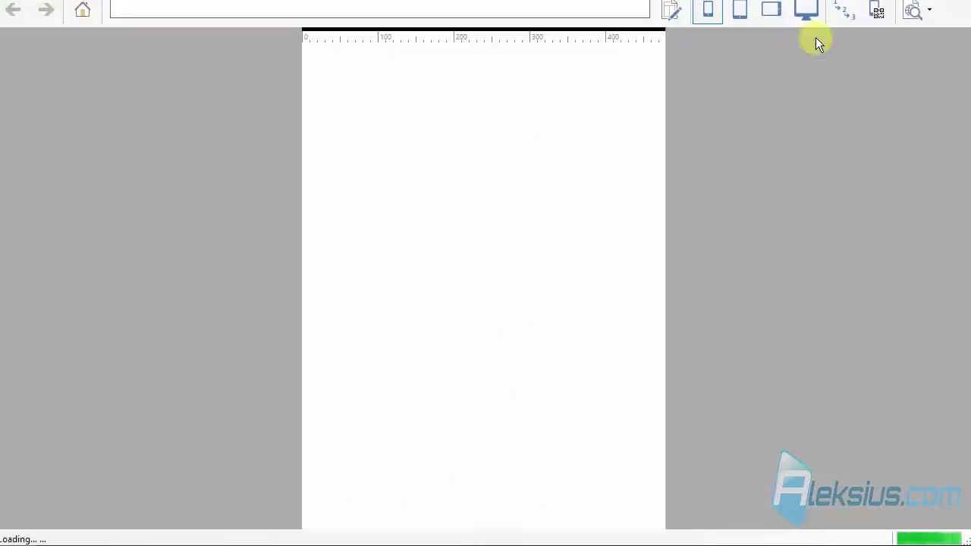
scroll(642, 184, down, 1)
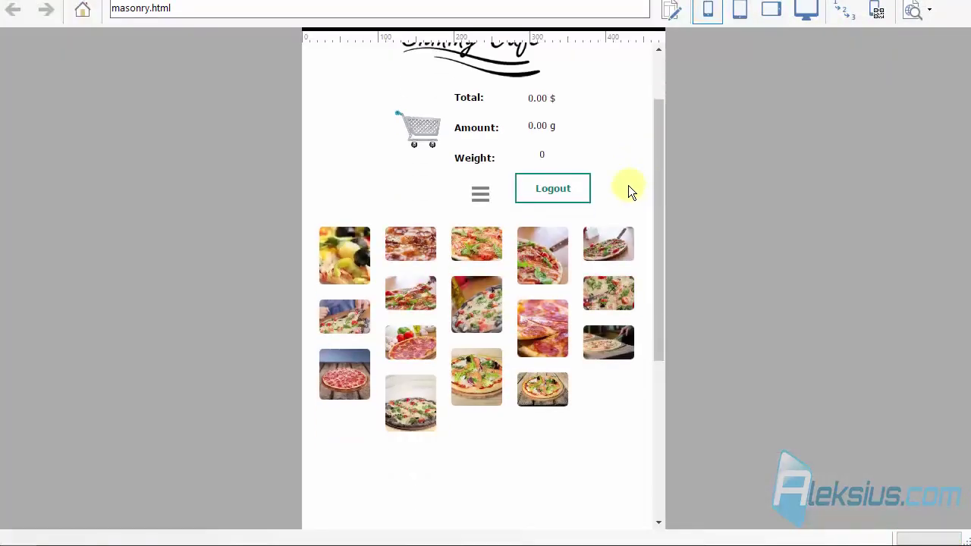
scroll(628, 190, down, 1)
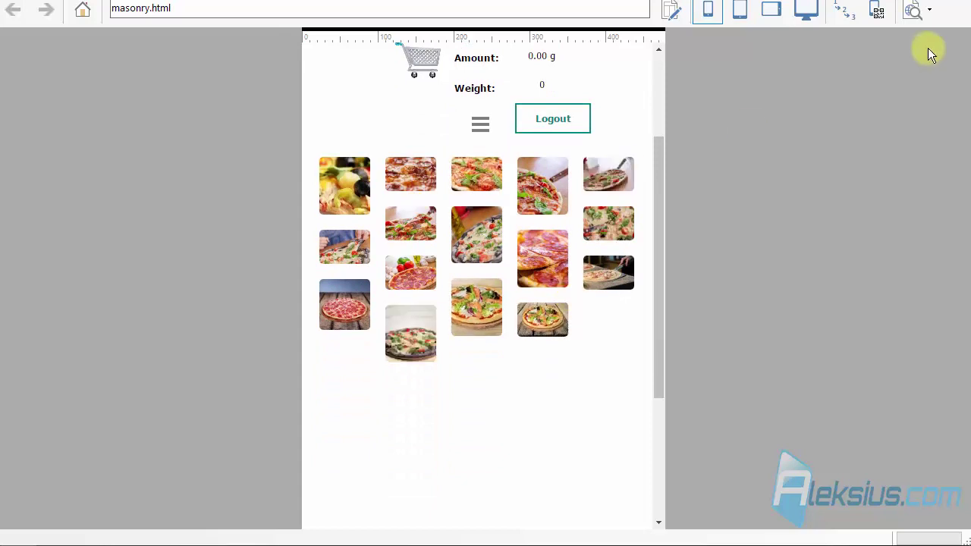
click(952, 4)
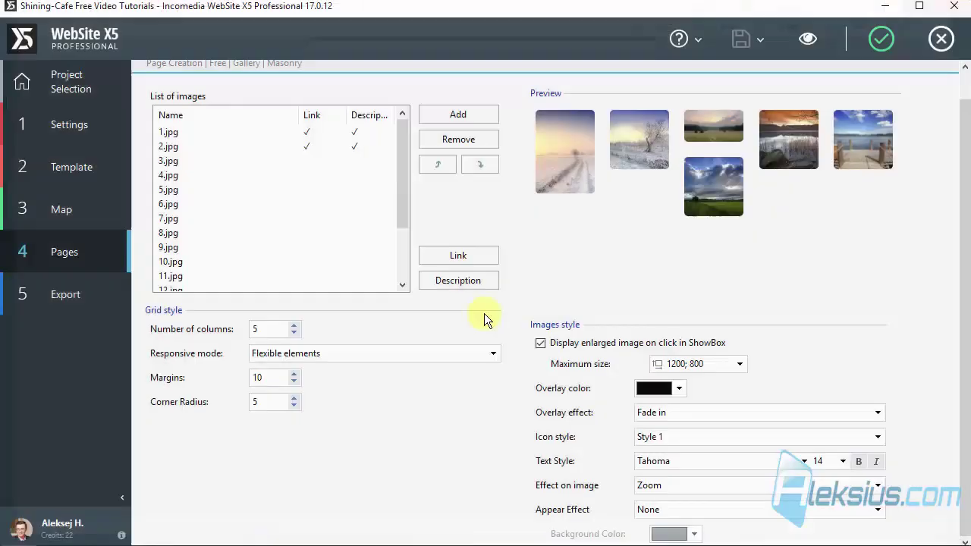
Step: Set the Masonry grid's responsive mode back to Fixed elements
click(394, 353)
click(379, 379)
click(419, 402)
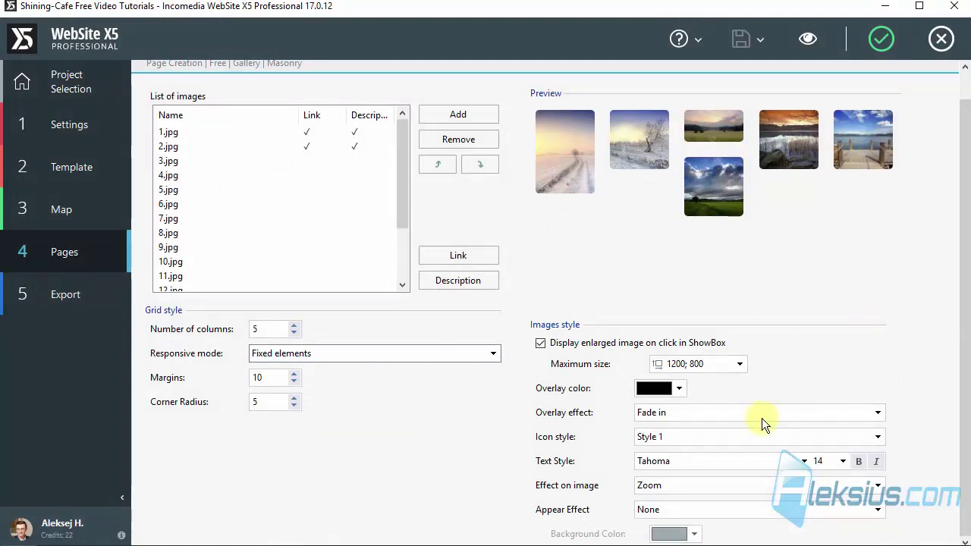
Step: Set the Masonry gallery's overlay effect to Drop Right and its number of columns to 4
click(739, 410)
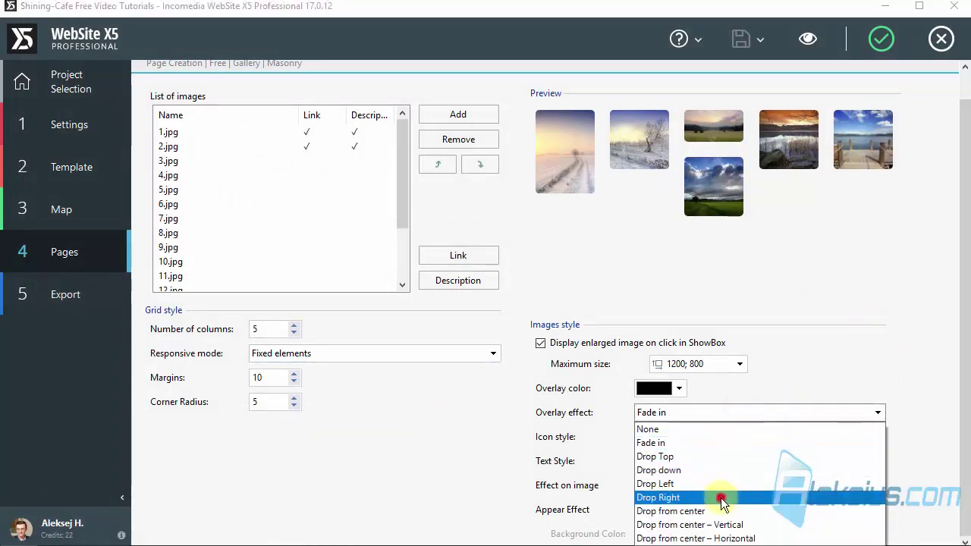
click(721, 497)
double_click(257, 329)
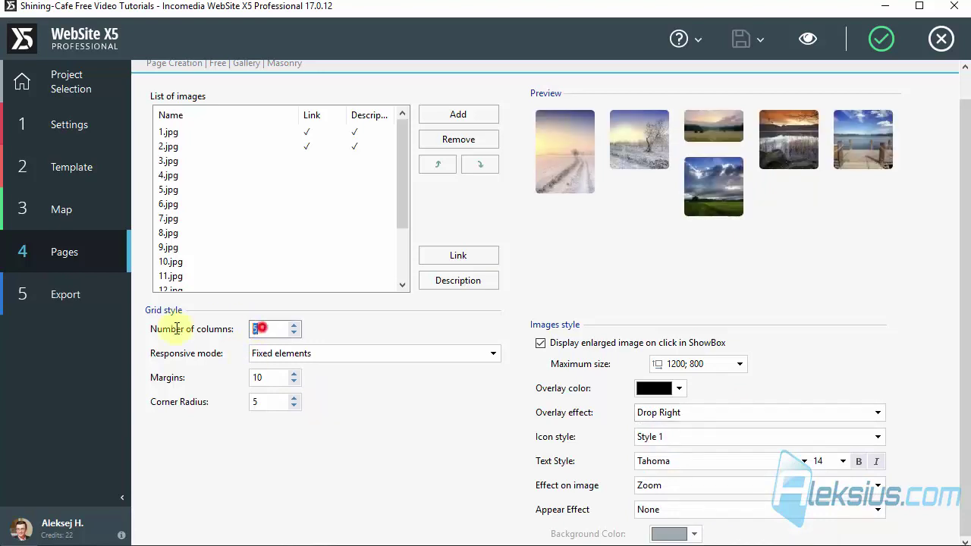
text(4)
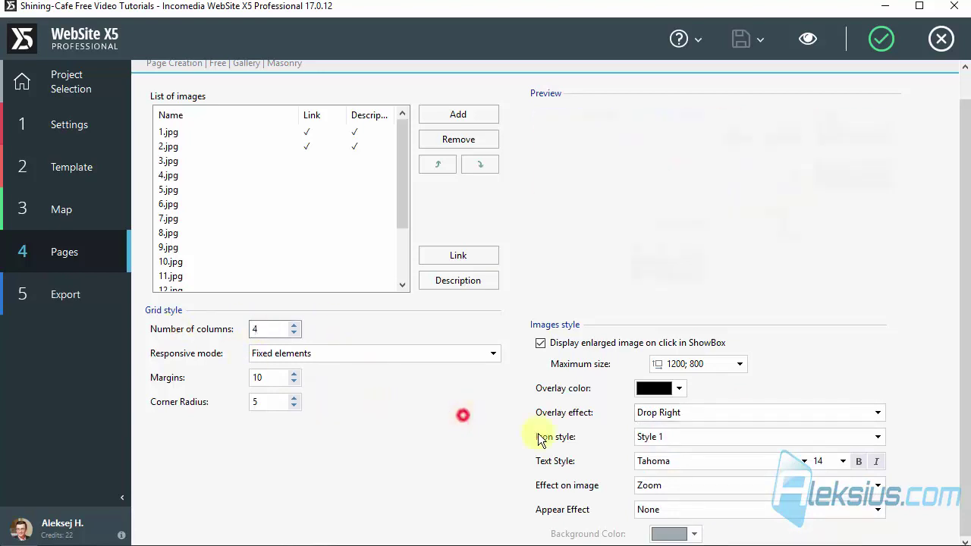
Step: Set the gallery images' icon style to Style 5 and the effect on image to Rotation
click(721, 436)
click(700, 507)
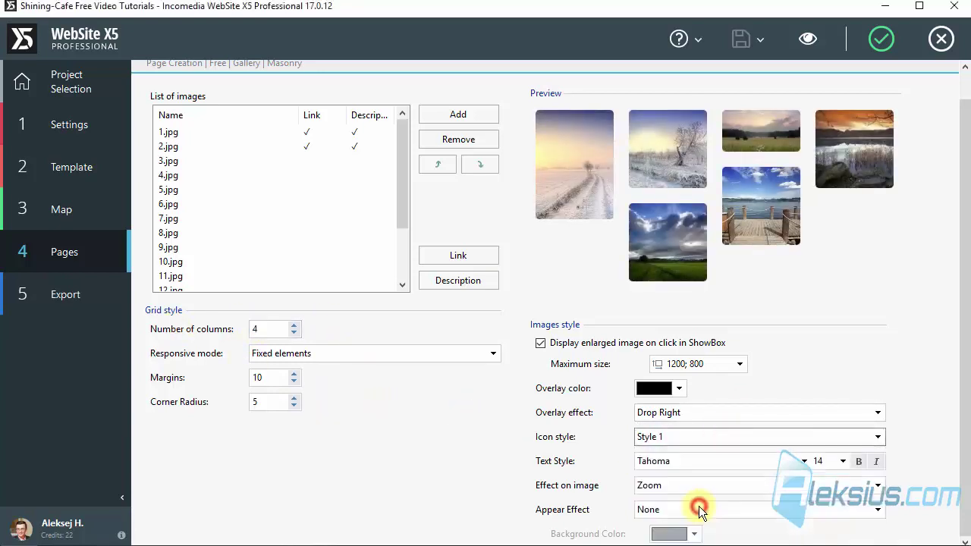
mouse_move(680, 262)
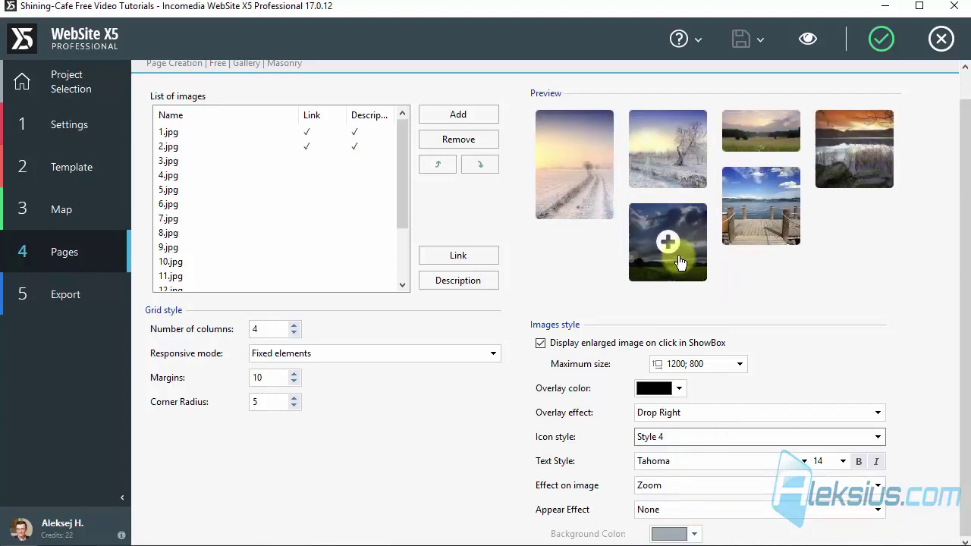
click(678, 437)
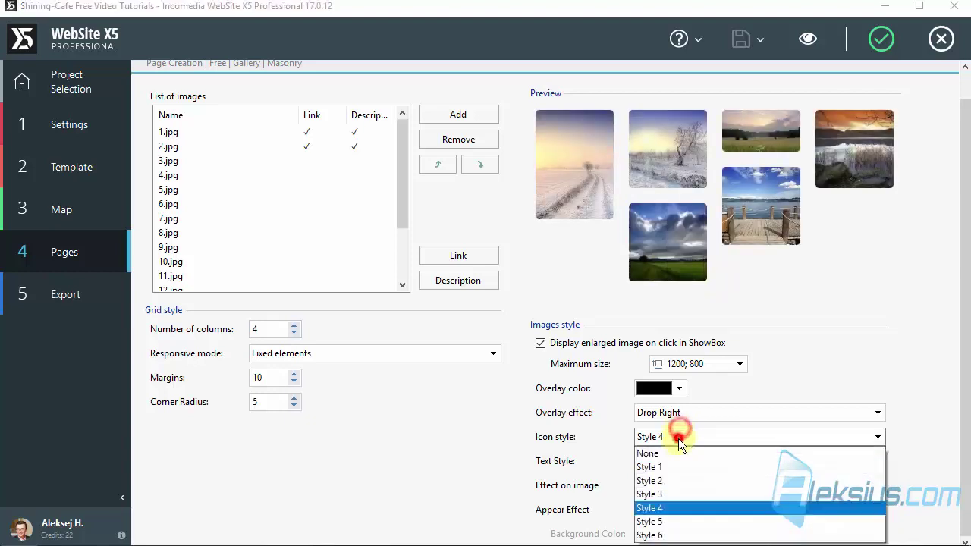
click(679, 521)
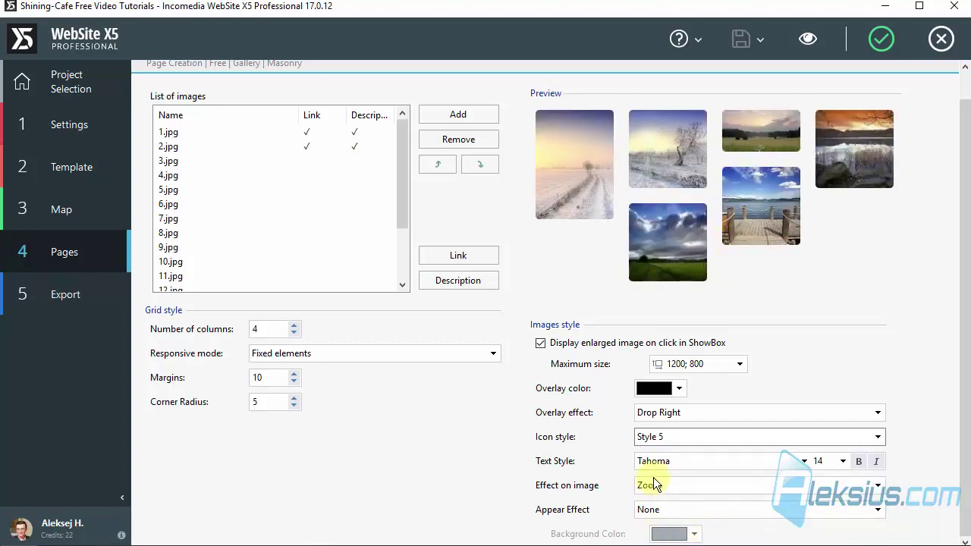
click(654, 485)
click(677, 533)
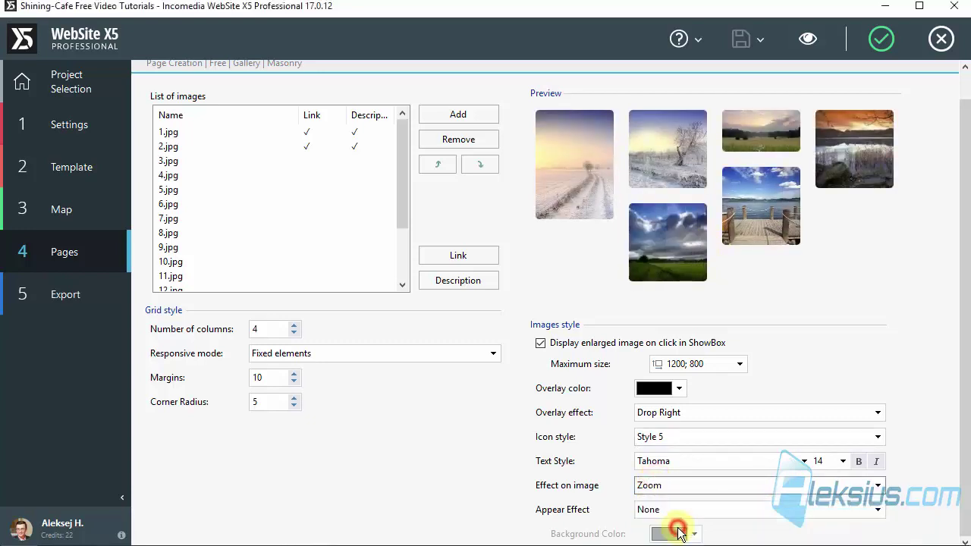
mouse_move(669, 262)
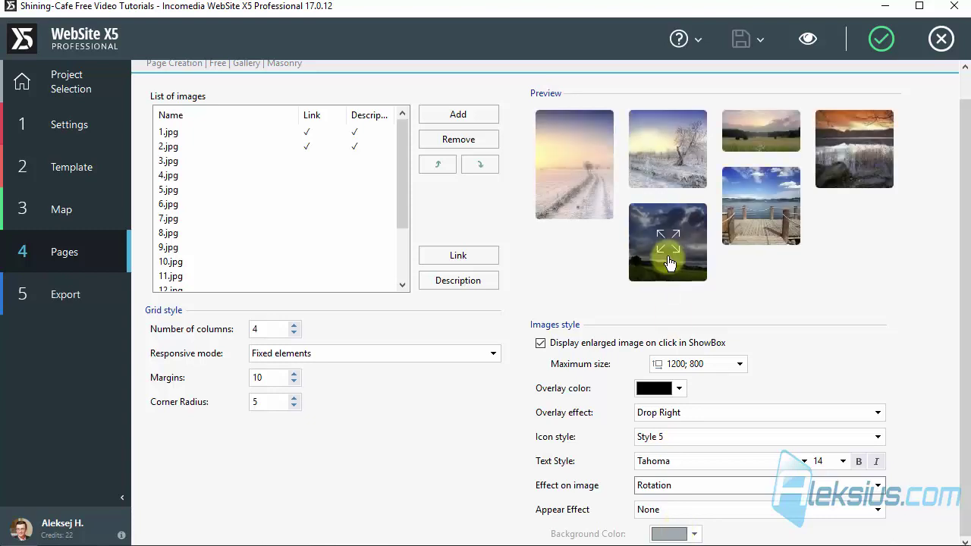
Step: Set the gallery's appear effect to Shu with a dark teal background color
click(710, 509)
scroll(691, 427, down, 3)
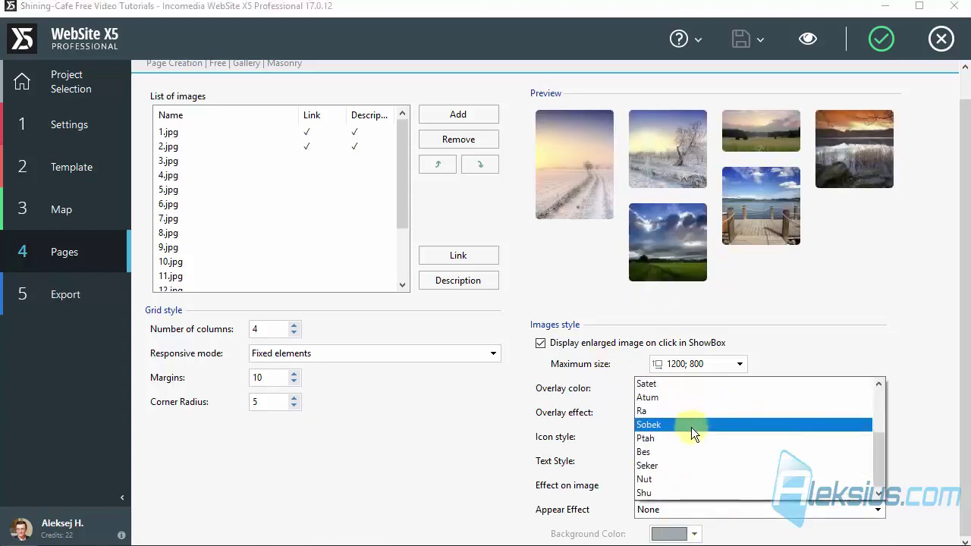
click(690, 490)
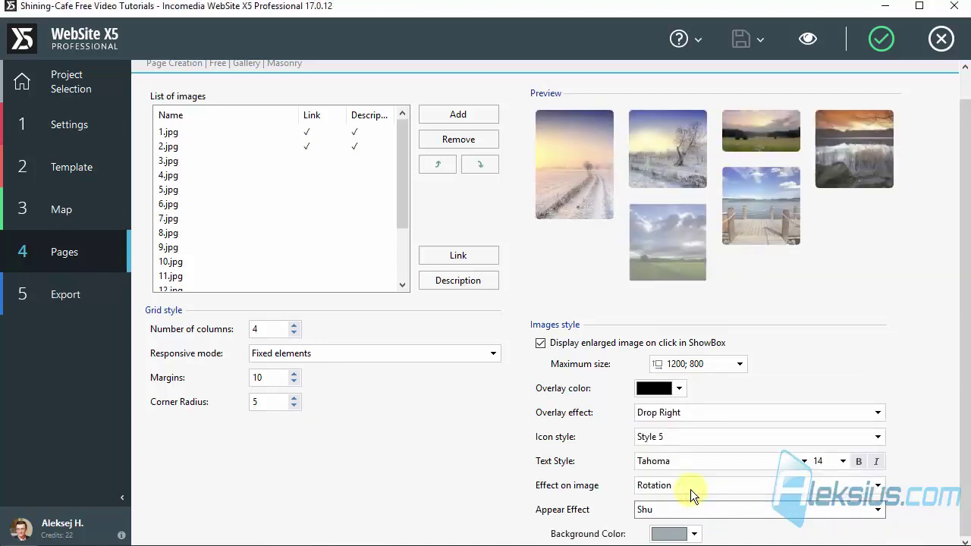
click(693, 532)
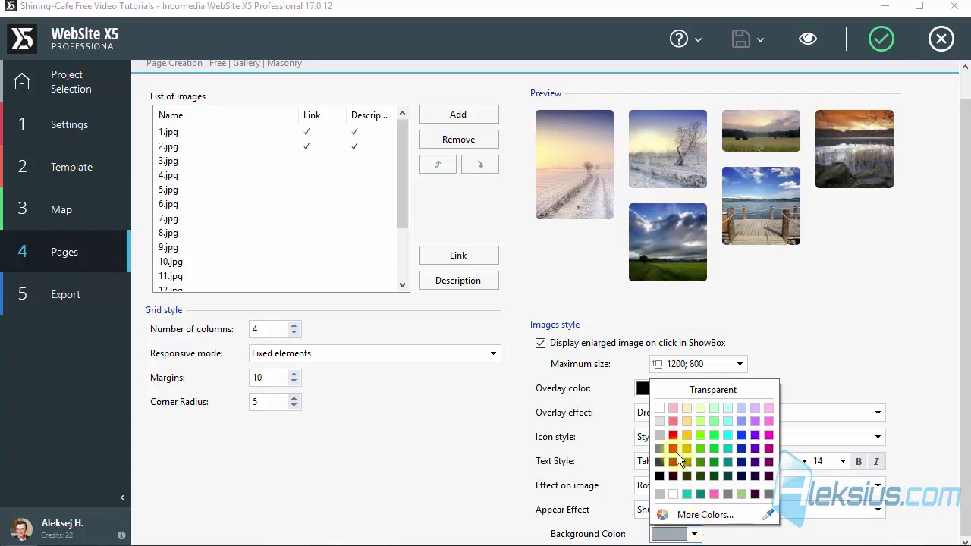
click(672, 436)
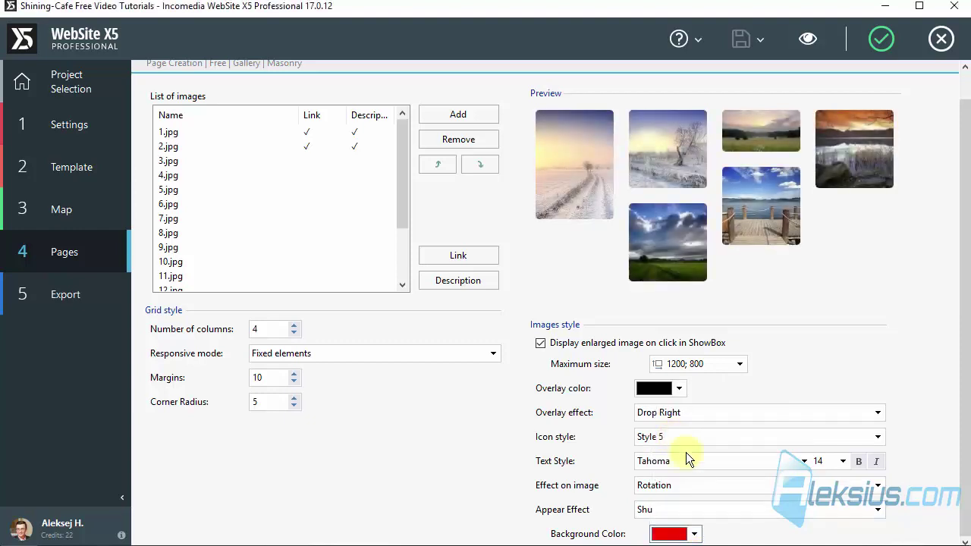
click(696, 534)
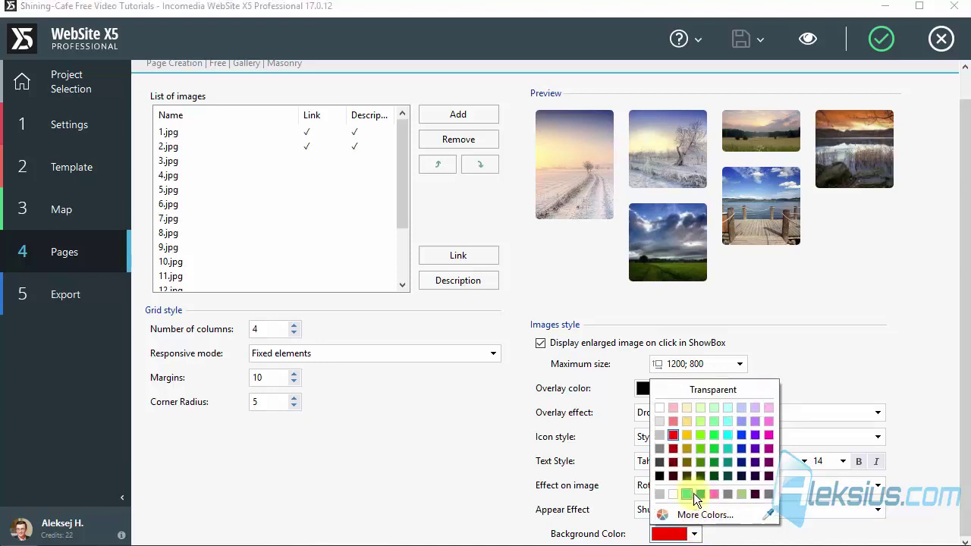
click(694, 493)
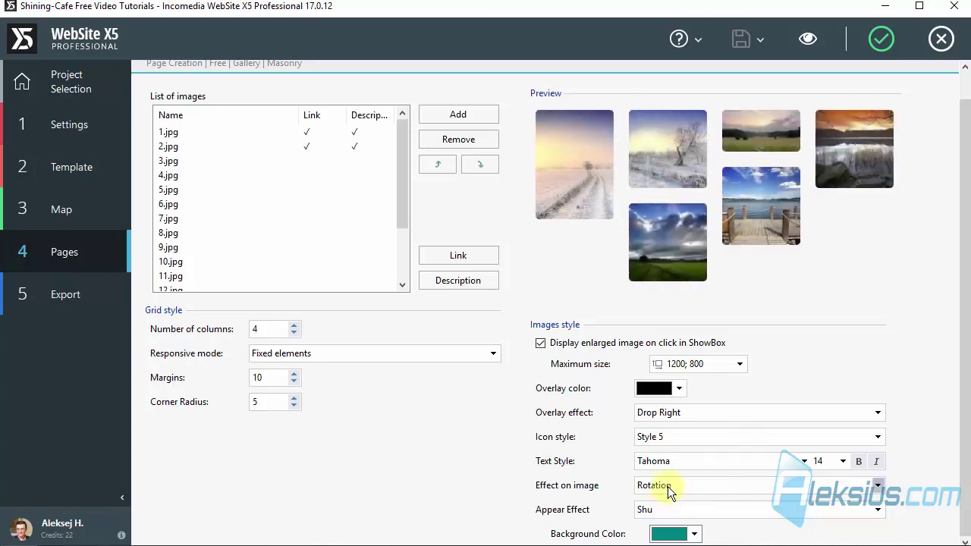
Step: Preview the Masonry page in the desktop layout, check how the images appear down the grid and close the preview
click(812, 43)
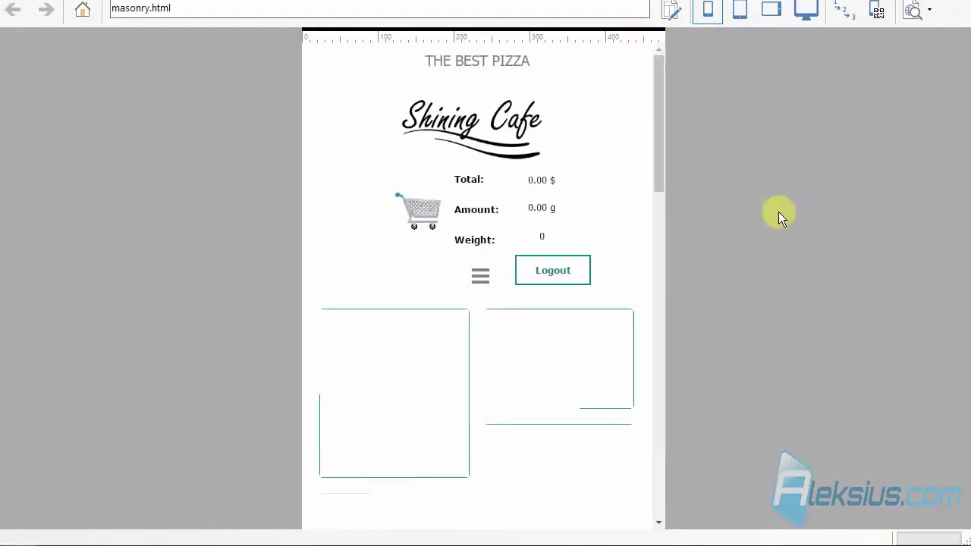
click(811, 7)
scroll(801, 169, down, 3)
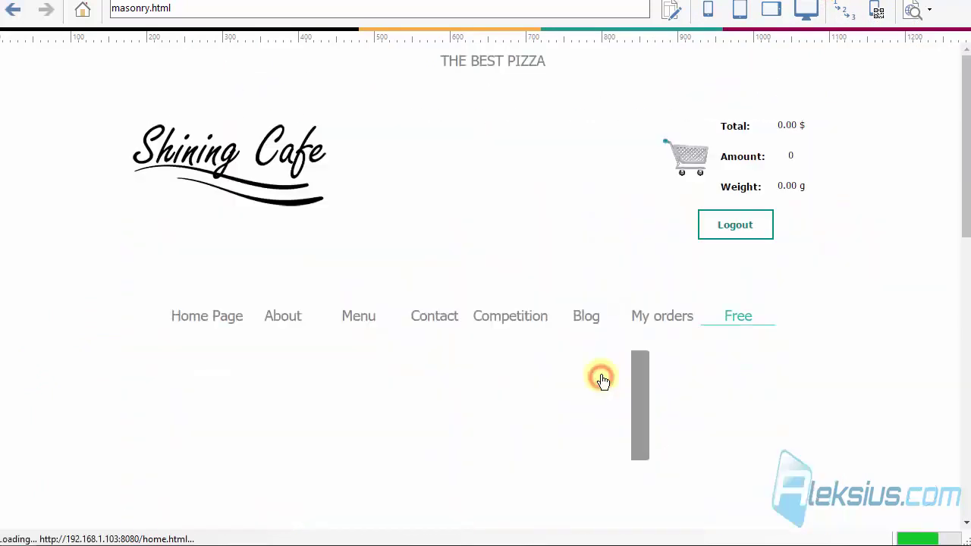
scroll(861, 276, down, 2)
scroll(861, 277, down, 1)
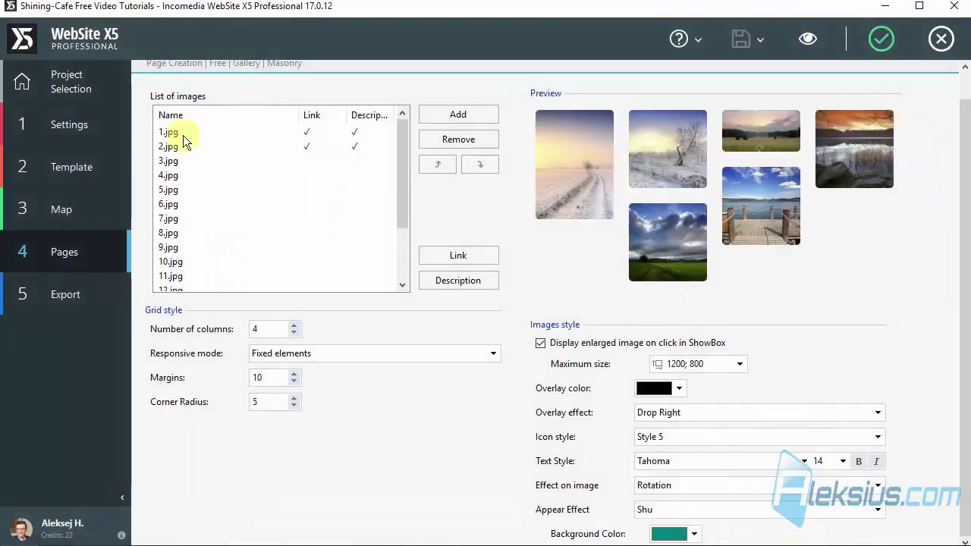
Step: Move 3.jpg down two positions in the list of images, below 5.jpg
click(180, 133)
click(210, 147)
click(206, 160)
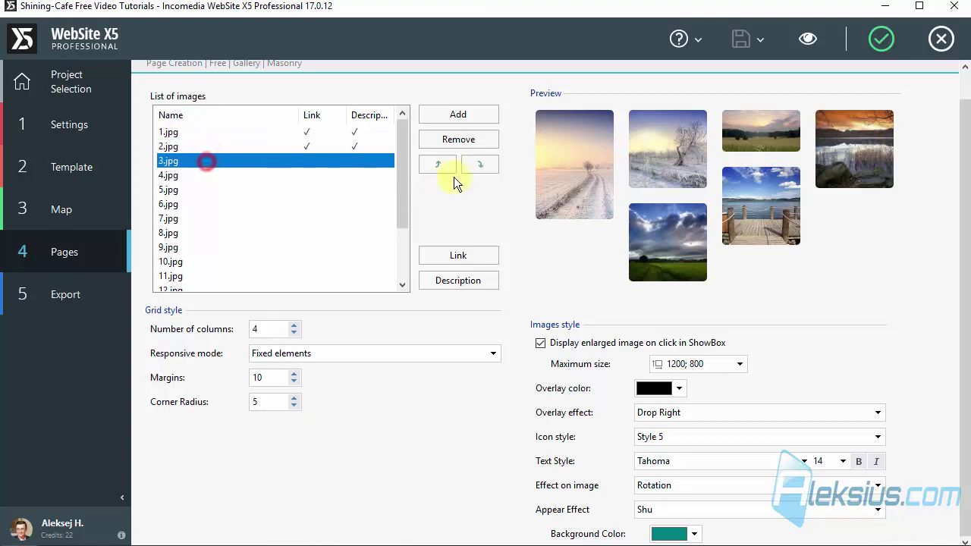
click(475, 167)
click(476, 166)
Step: Move 10.jpg up three positions in the list of images, directly below 6.jpg
click(194, 265)
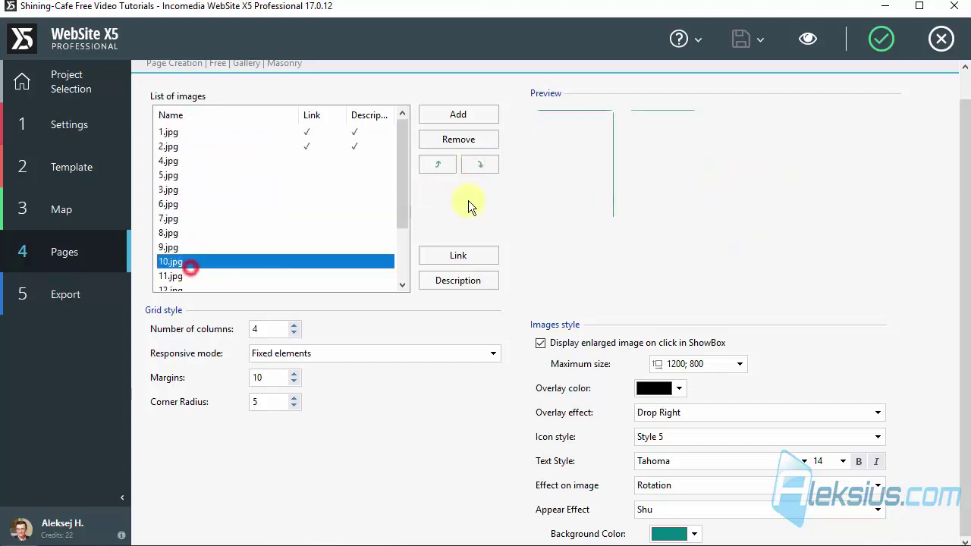
click(453, 163)
click(453, 164)
click(453, 164)
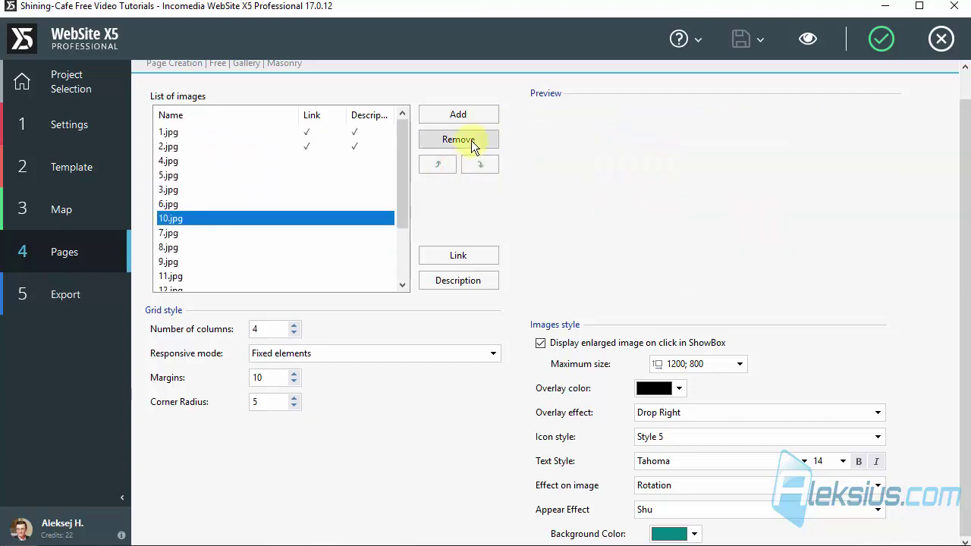
Step: Preview the Masonry page with the reordered images, look through the whole grid and close the preview
click(814, 49)
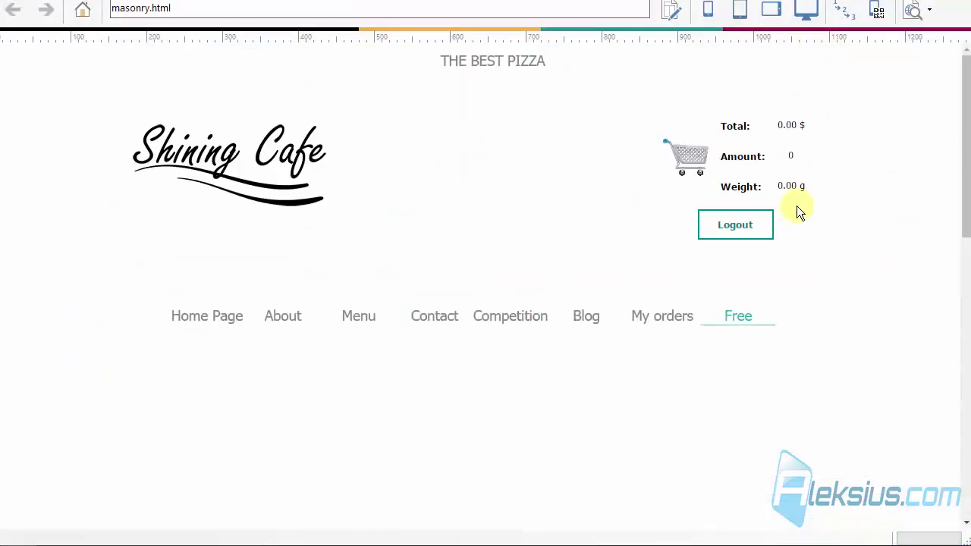
scroll(797, 206, down, 1)
scroll(798, 205, down, 3)
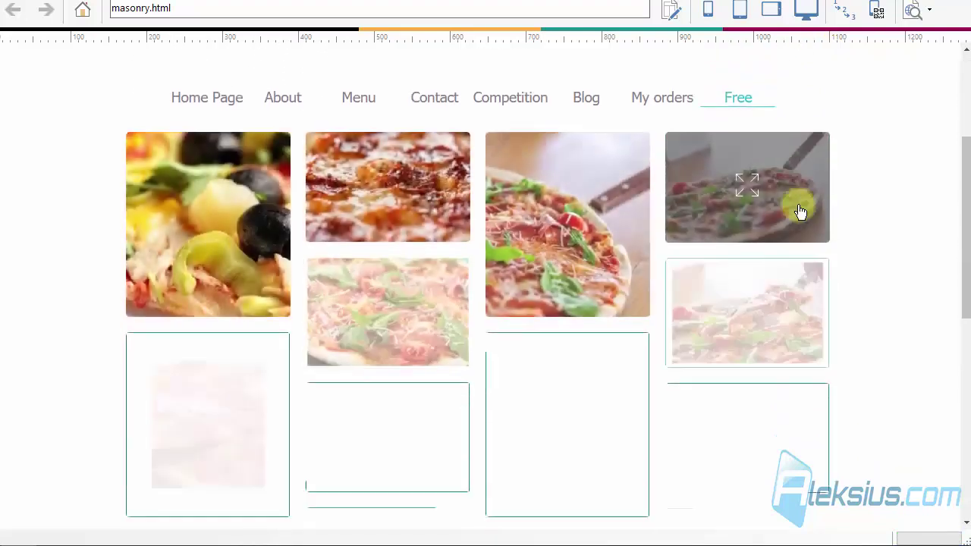
scroll(799, 207, down, 5)
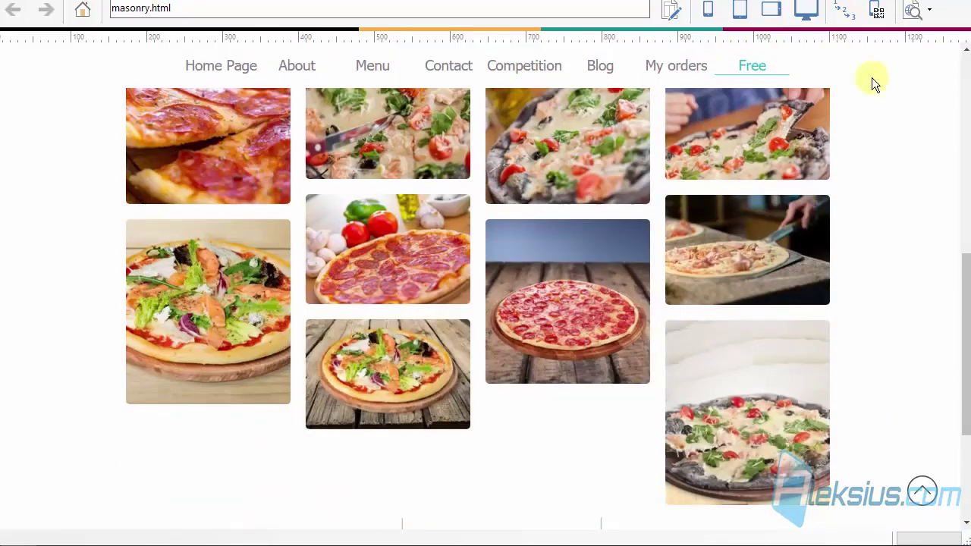
key(alt+F4)
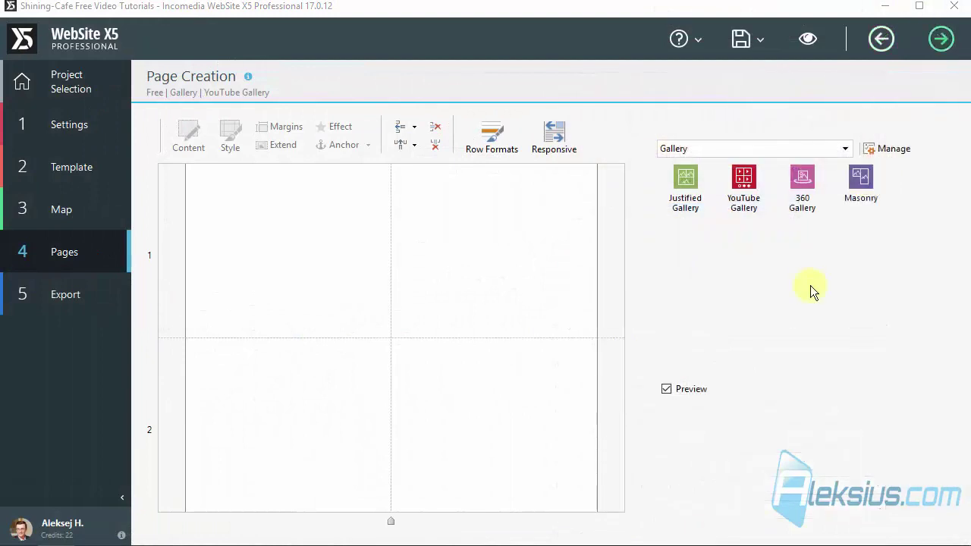
drag(744, 181, 409, 267)
double_click(409, 262)
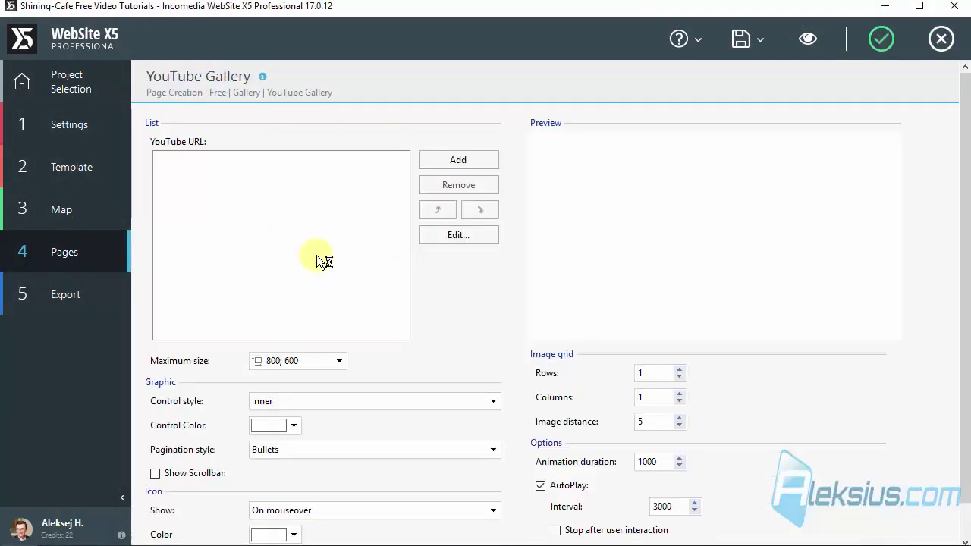
click(455, 158)
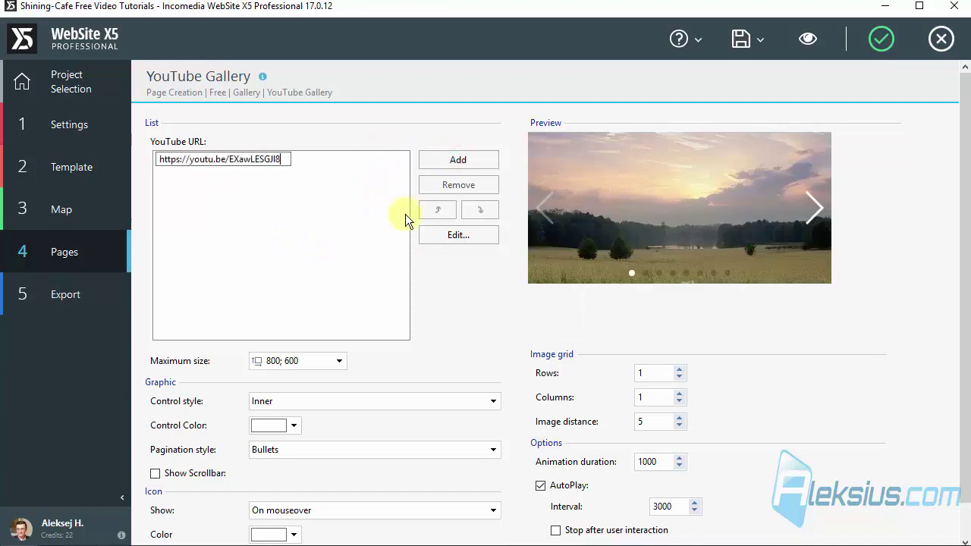
click(327, 247)
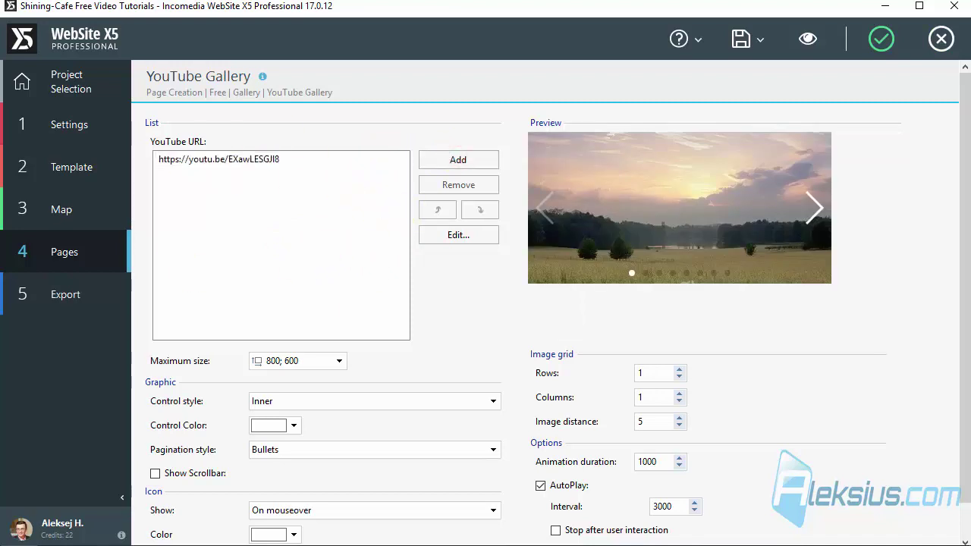
click(433, 164)
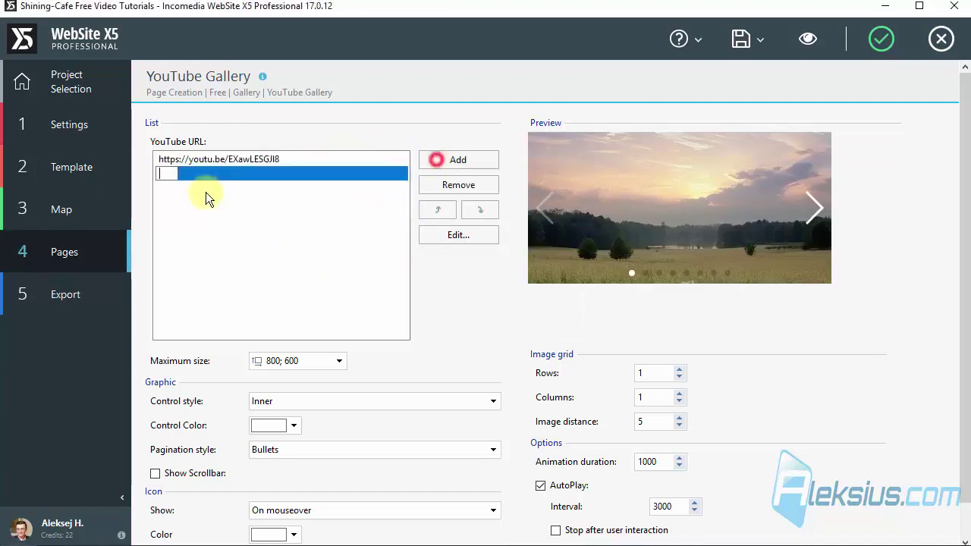
text(https://youtu.be/9bNPwQkXVUY)
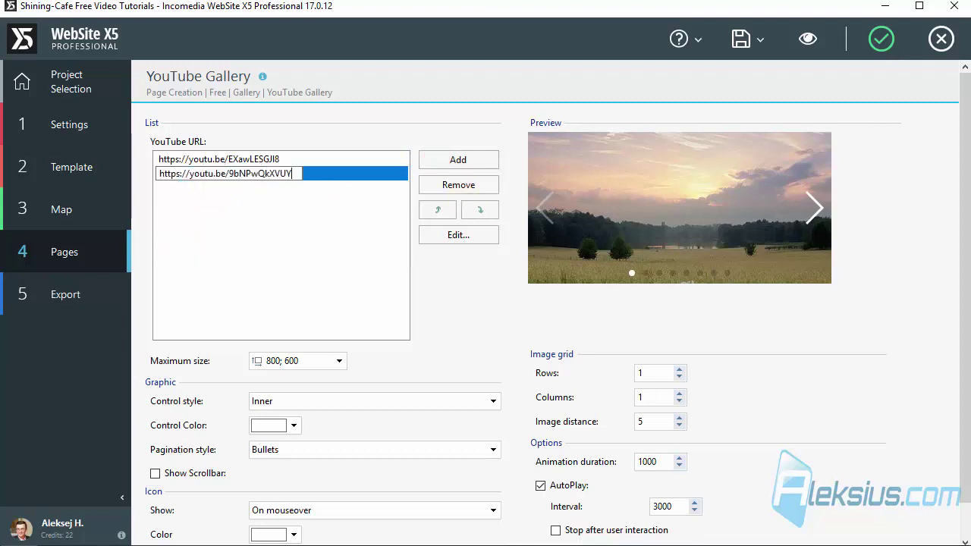
key(Return)
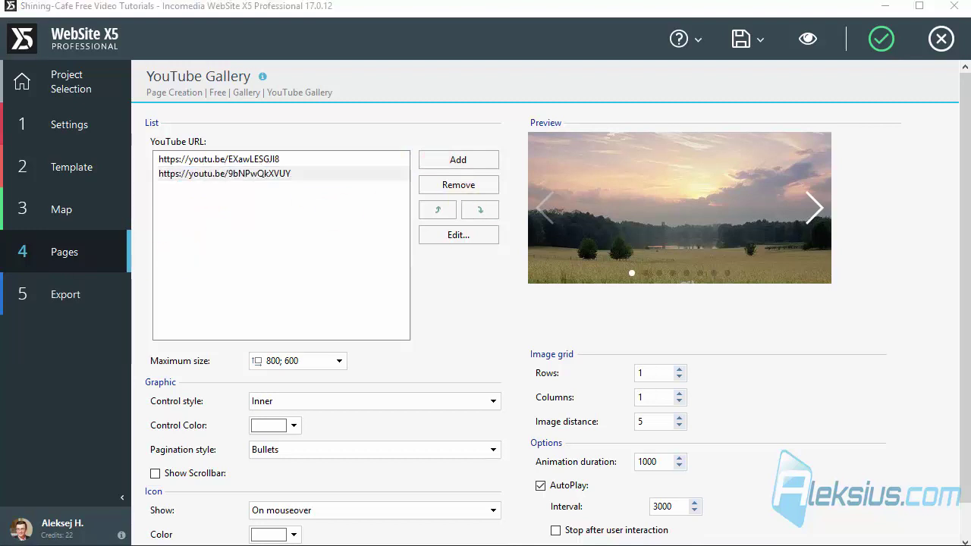
click(469, 158)
text(https://youtu.be/ljeQ3ylzkBw)
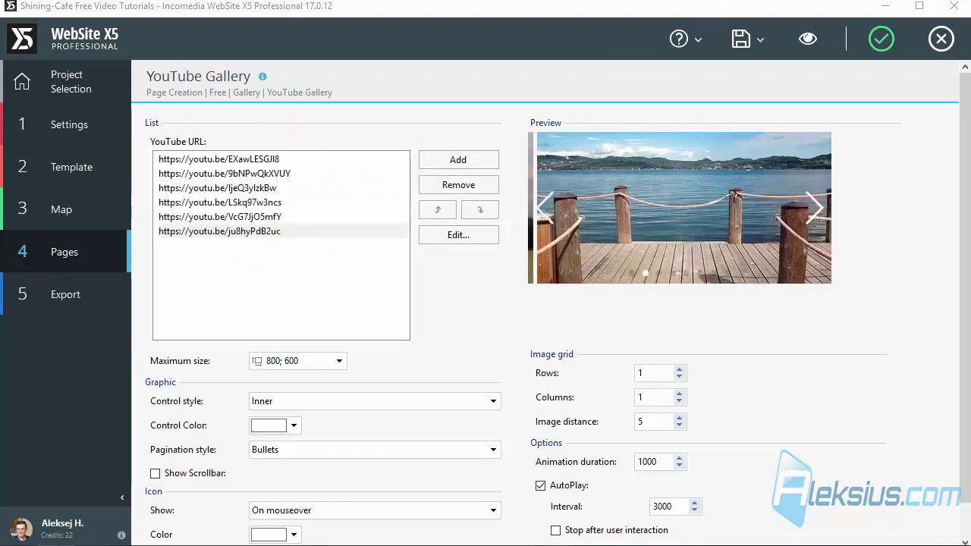
Step: Switch to the browser and show the sharing link of the YouTube video "Website X5 tutorials Creating a website from scratch"
click(88, 545)
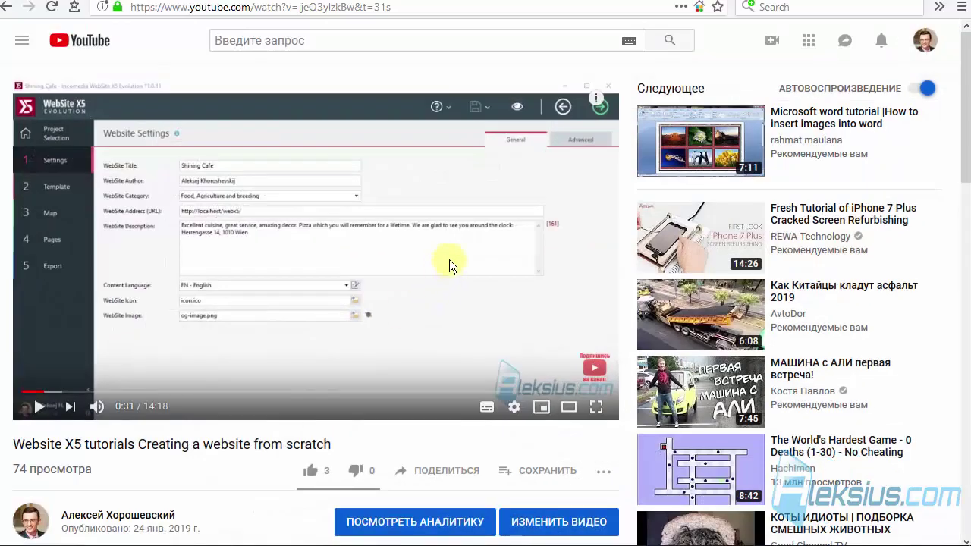
scroll(379, 321, down, 2)
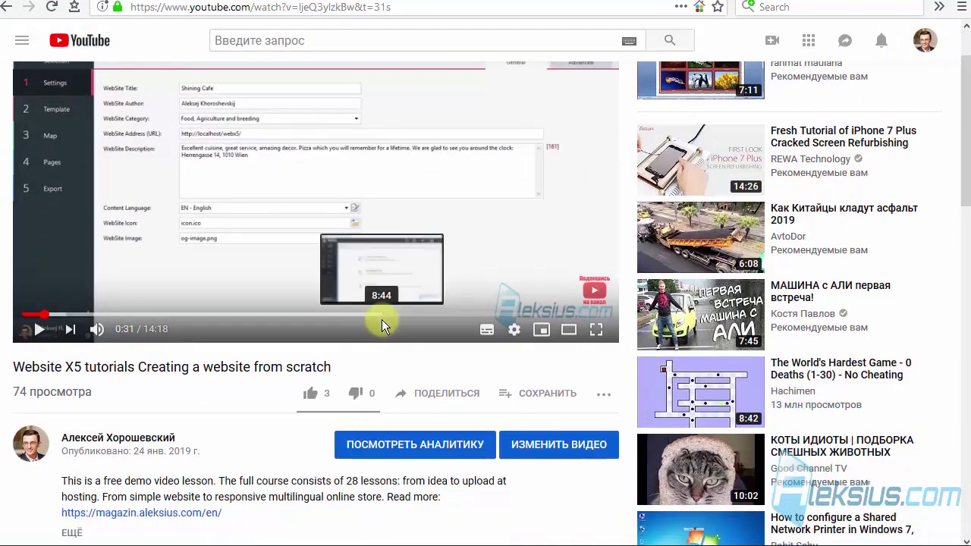
click(440, 324)
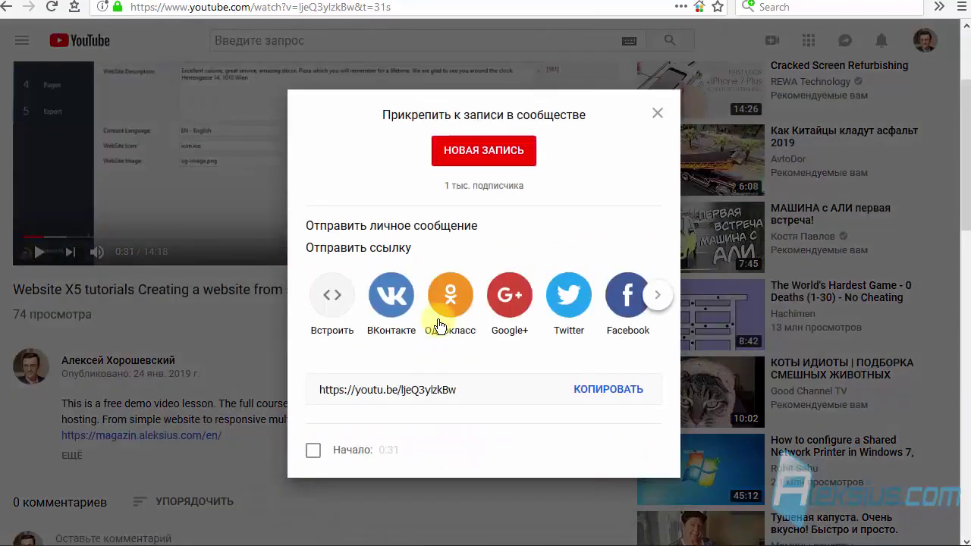
Step: Select the video's sharing link, close the sharing window and return to WebSite X5
click(437, 390)
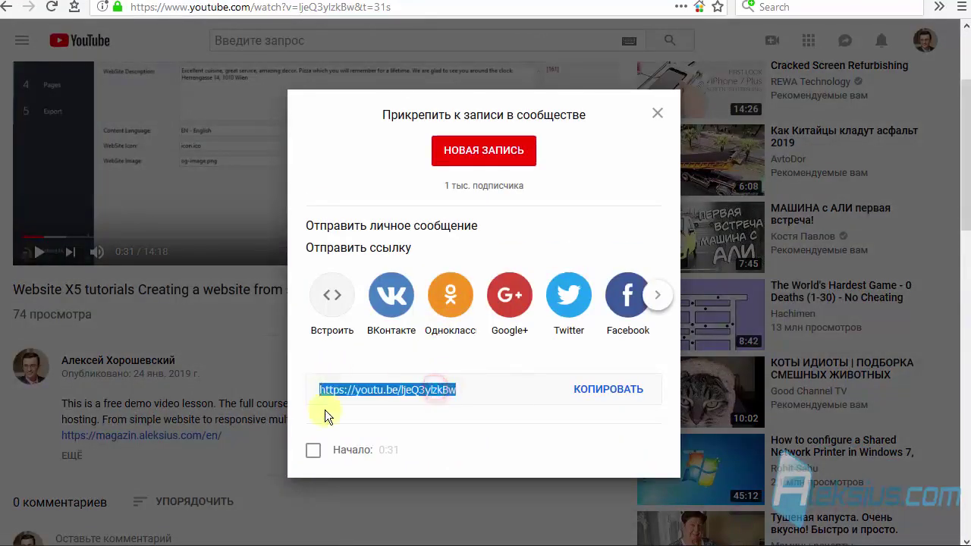
click(658, 113)
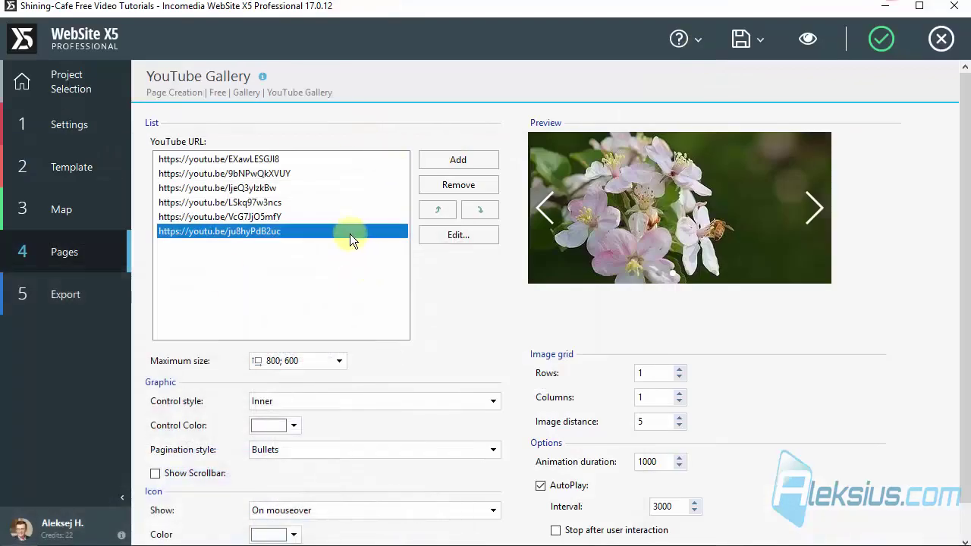
Step: Preview the YouTube gallery page, advance through its slides, play the "Website X5 tutorials Creating a website from scratch" video and close the preview
click(811, 42)
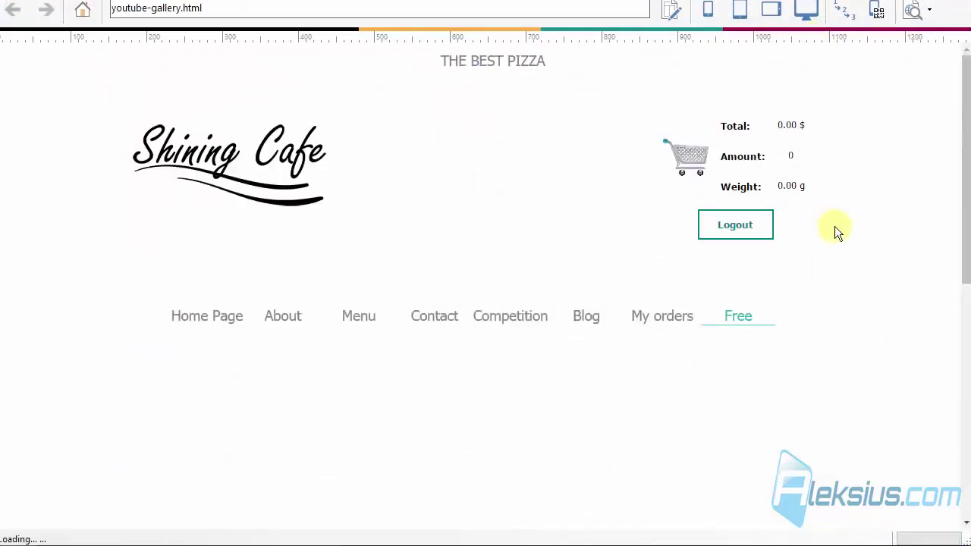
scroll(835, 225, down, 2)
scroll(835, 224, down, 3)
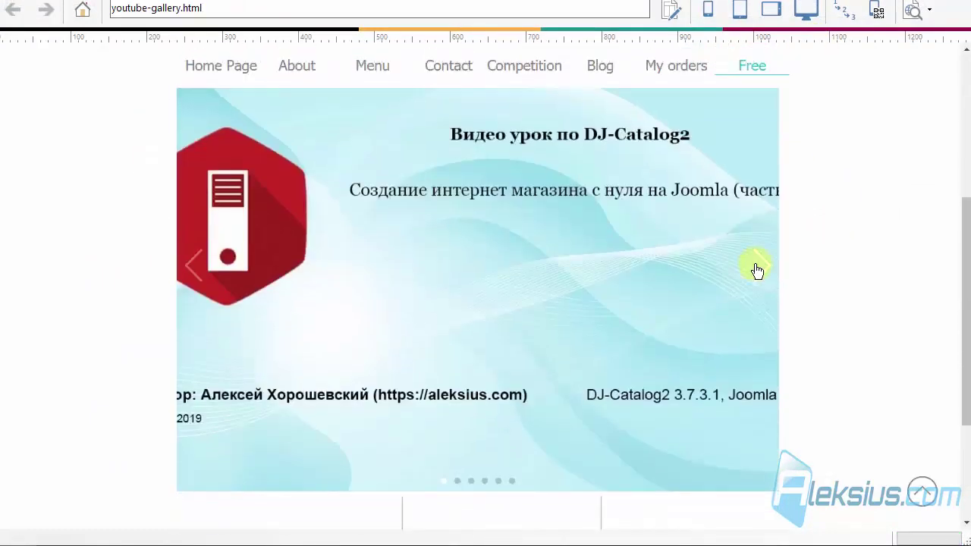
click(763, 270)
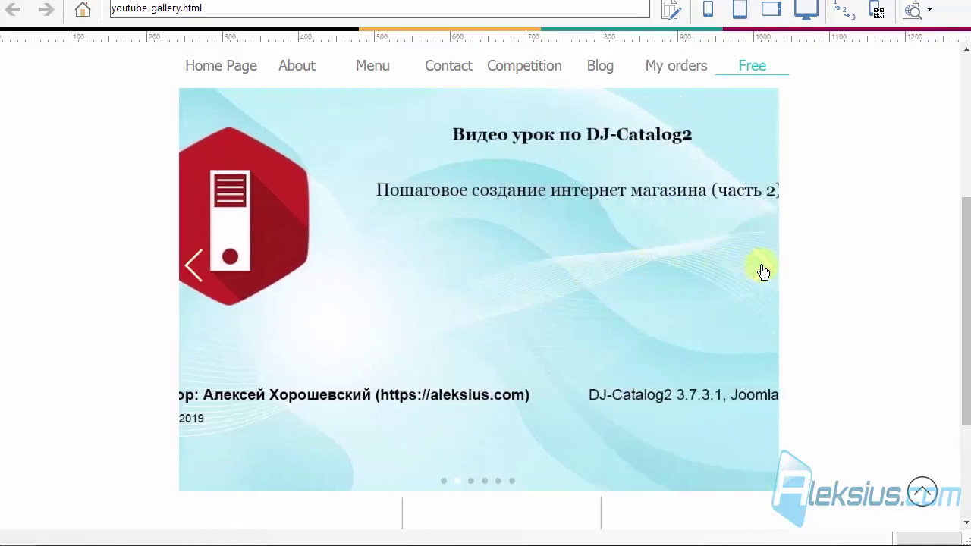
click(762, 270)
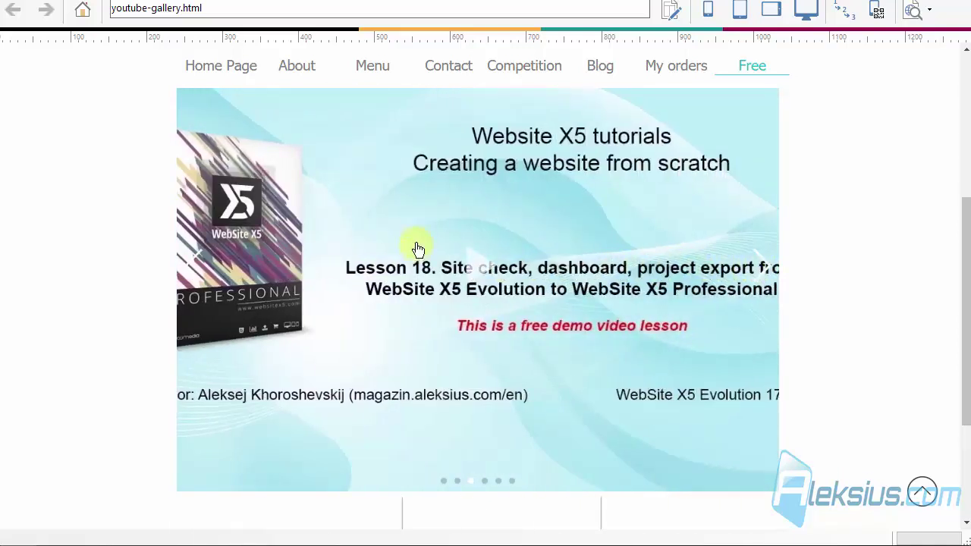
click(493, 267)
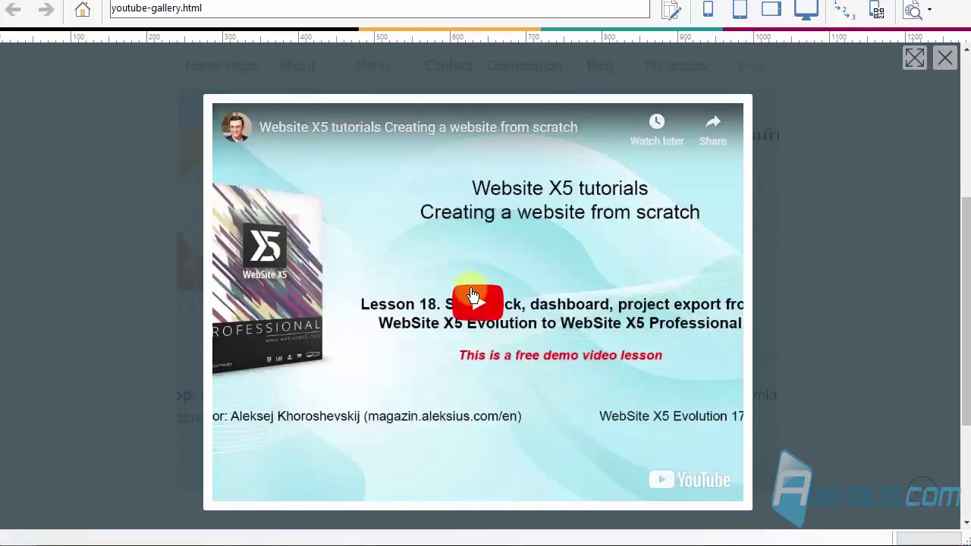
click(470, 306)
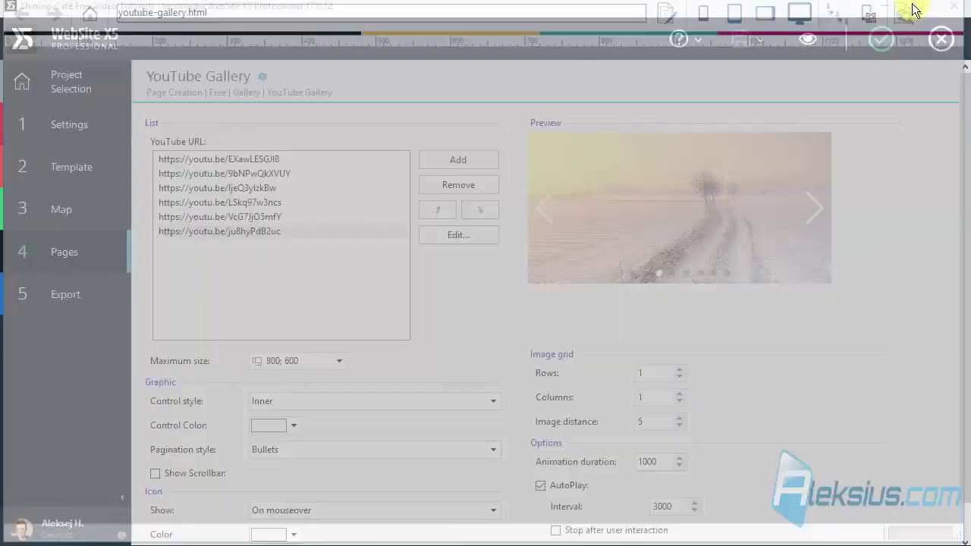
Step: Try the Hidden control style on the YouTube gallery and check it in the gallery preview
scroll(456, 295, down, 1)
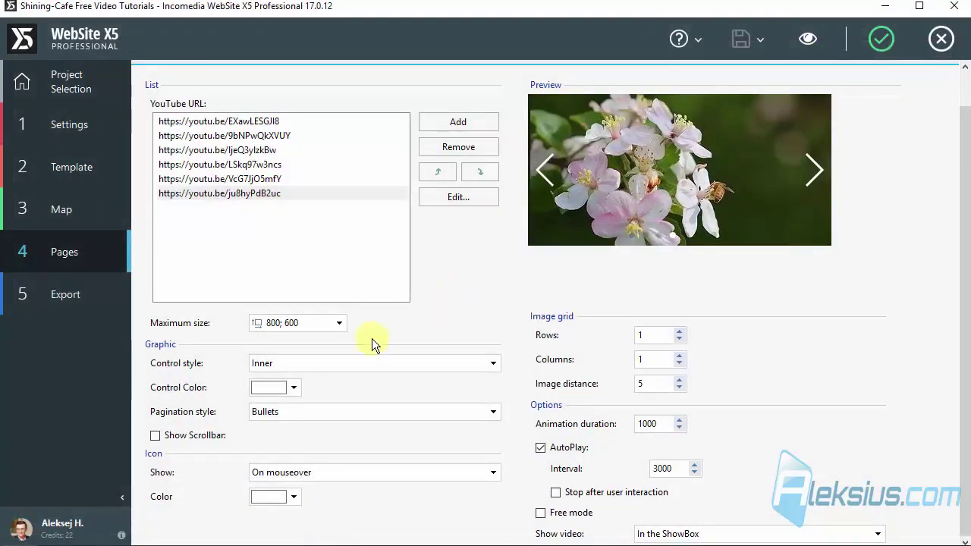
click(364, 364)
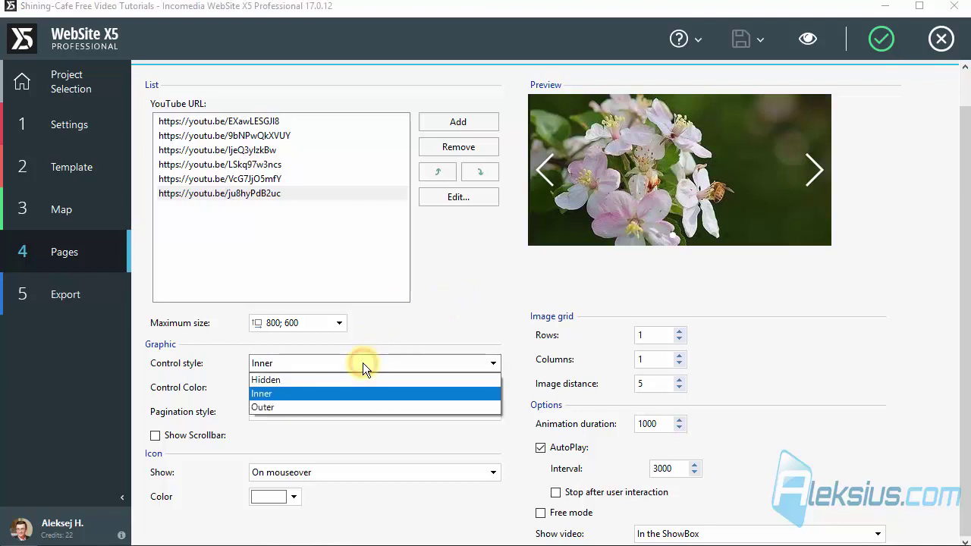
click(358, 379)
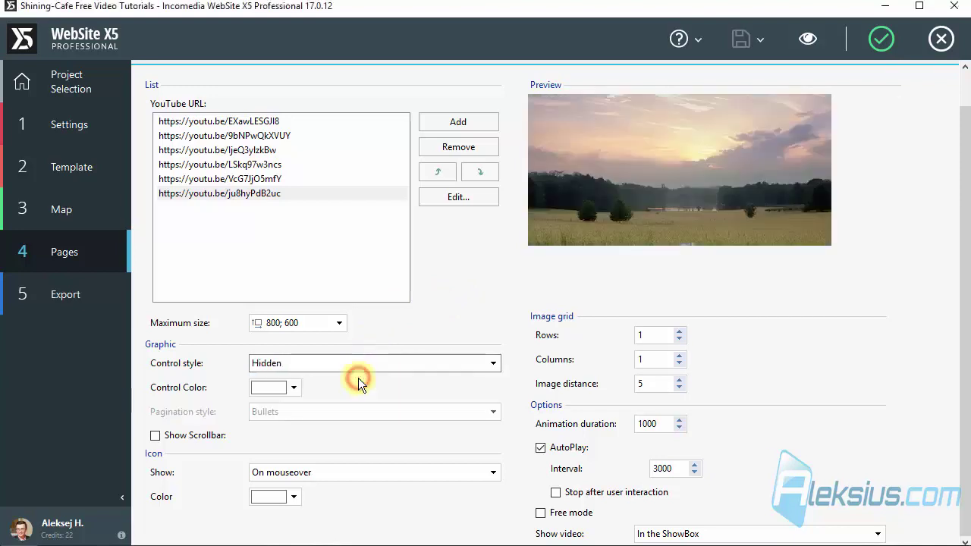
scroll(674, 300, up, 1)
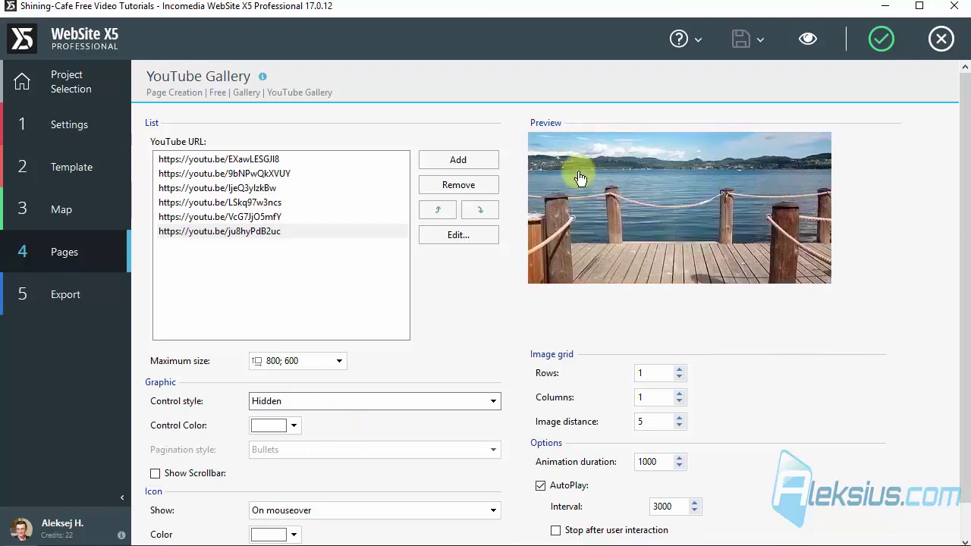
Step: Set the YouTube gallery's control style to Outer and its control color to black
click(381, 401)
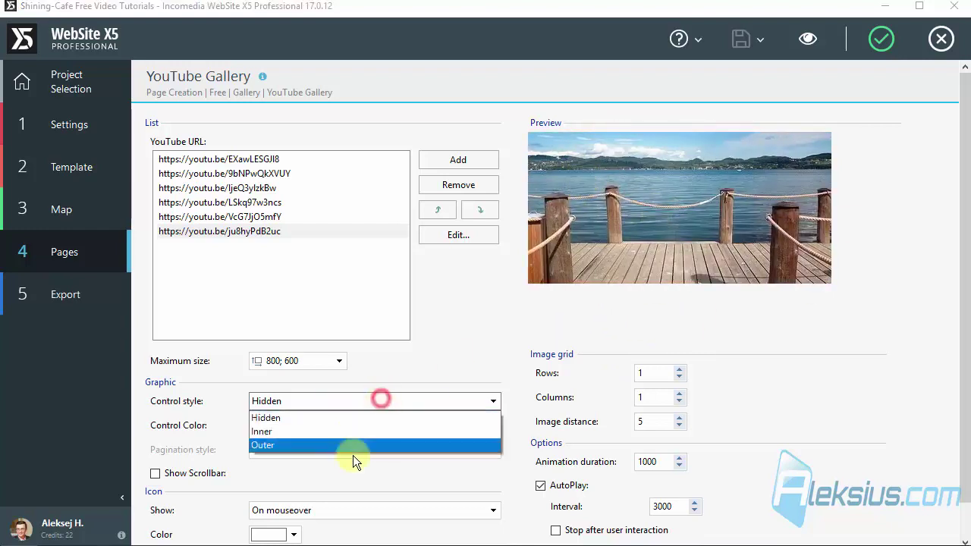
click(353, 449)
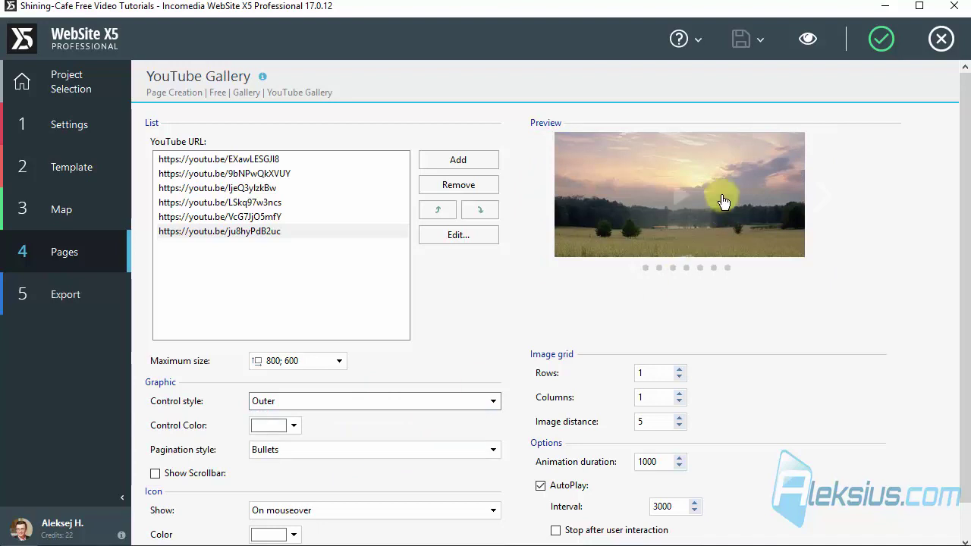
click(305, 400)
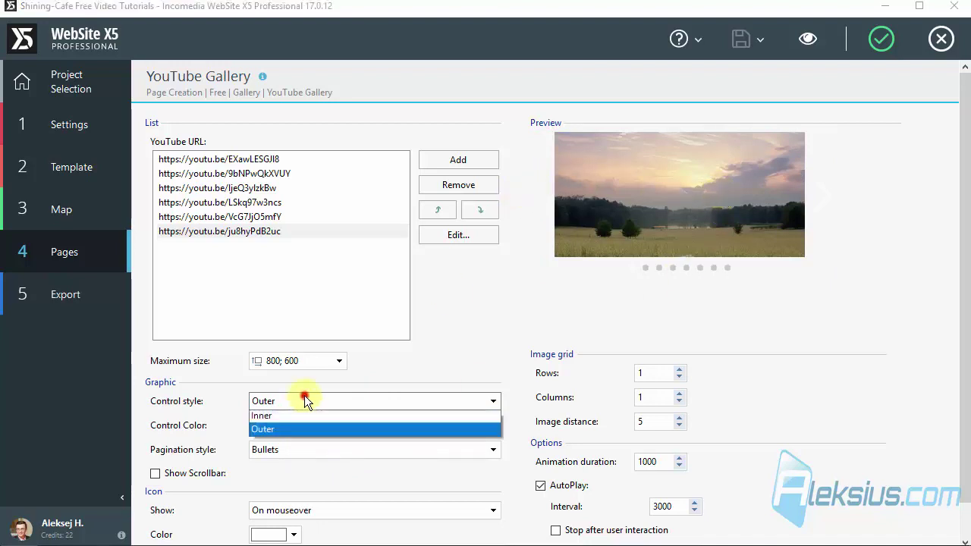
click(292, 471)
click(283, 424)
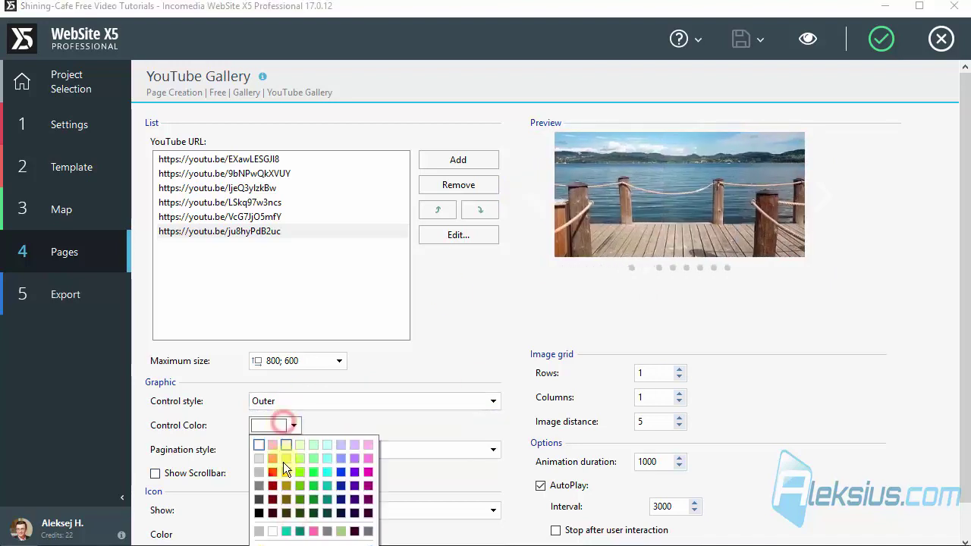
click(260, 528)
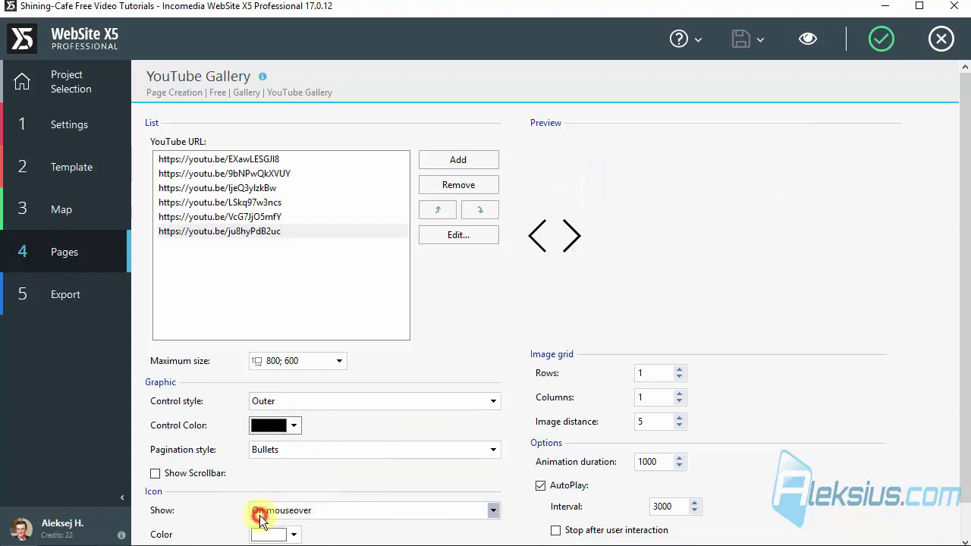
Step: Try the Progress bar pagination style on the gallery and switch it back to Bullets
click(382, 450)
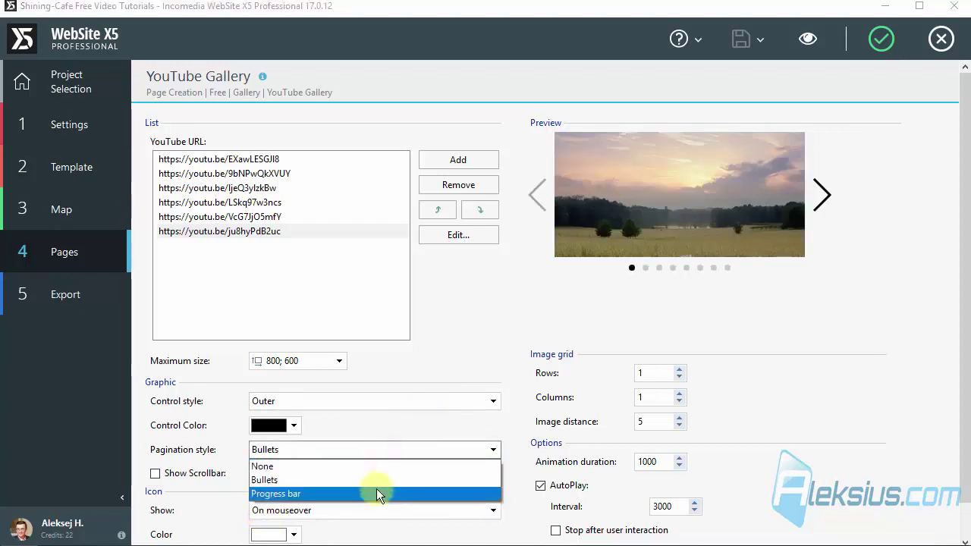
click(376, 489)
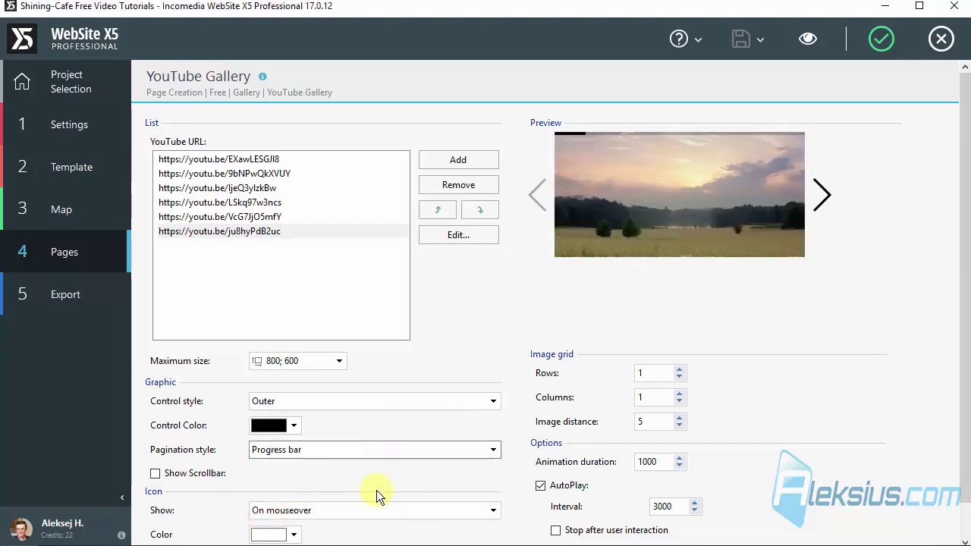
mouse_move(624, 141)
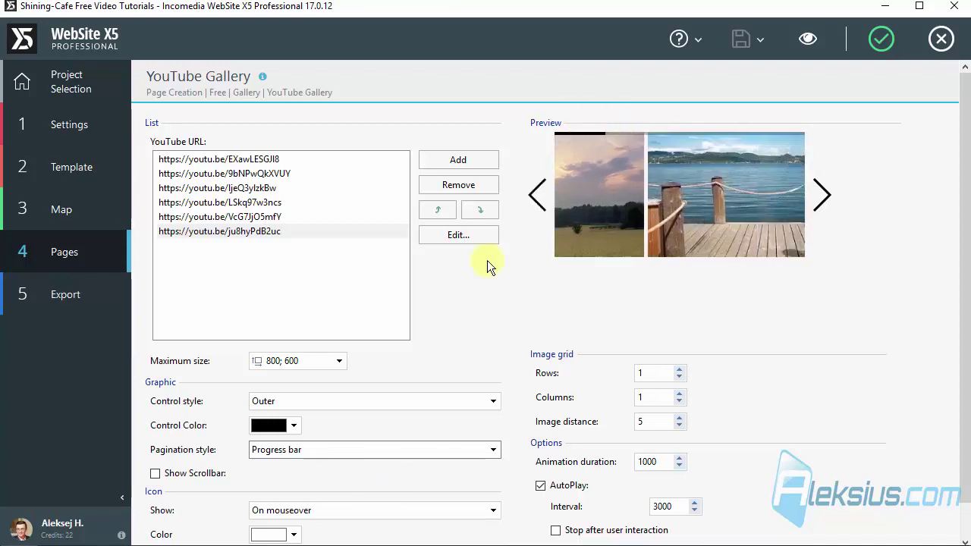
click(348, 448)
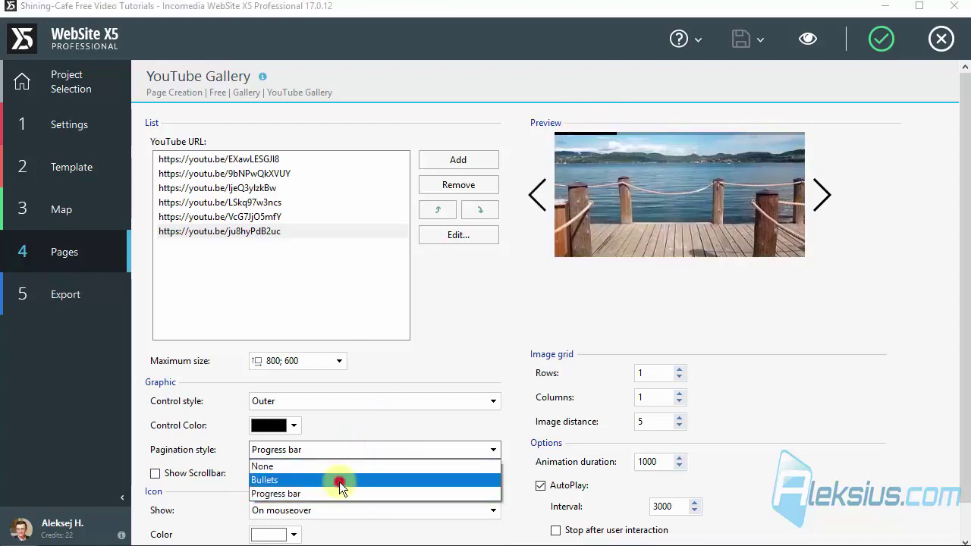
click(339, 480)
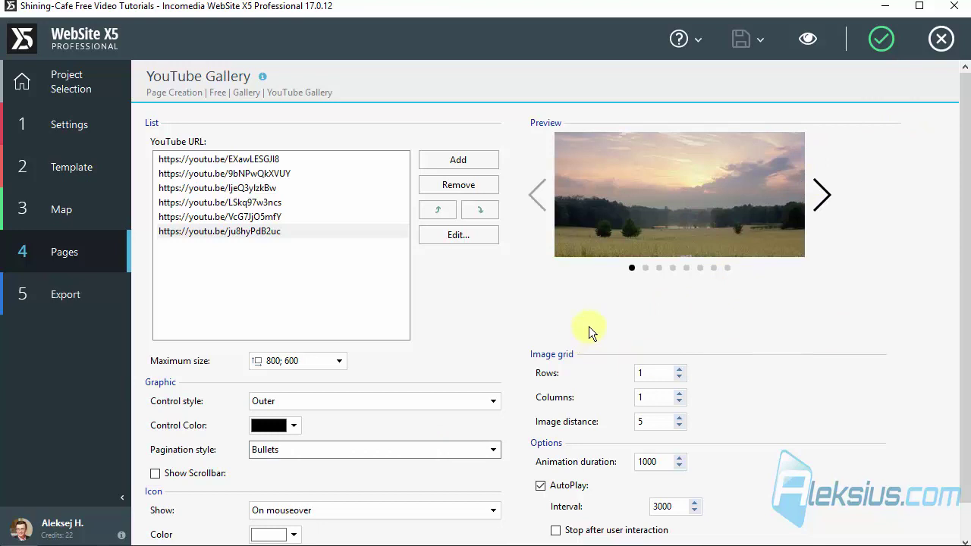
Step: Enable the gallery's scrollbar and set the play icon to show Always
click(221, 478)
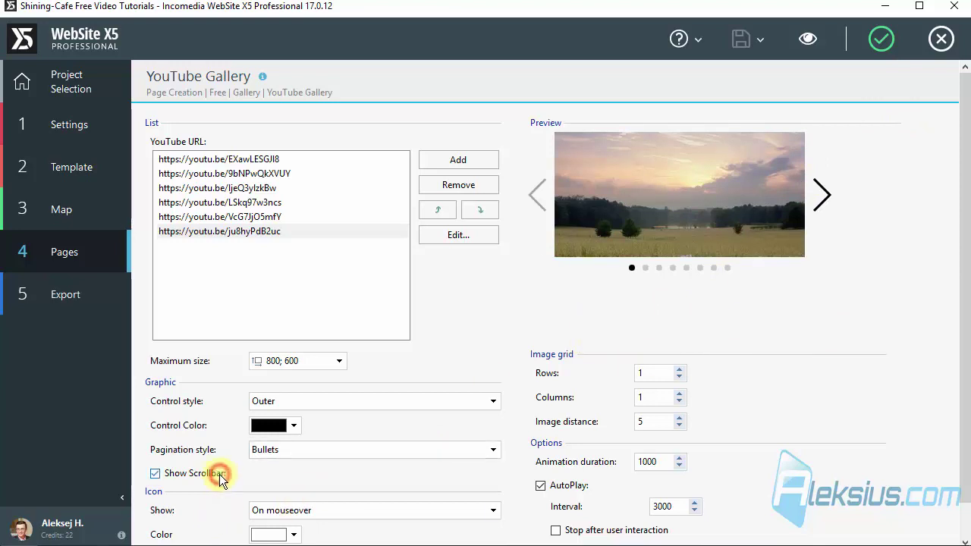
scroll(324, 453, down, 1)
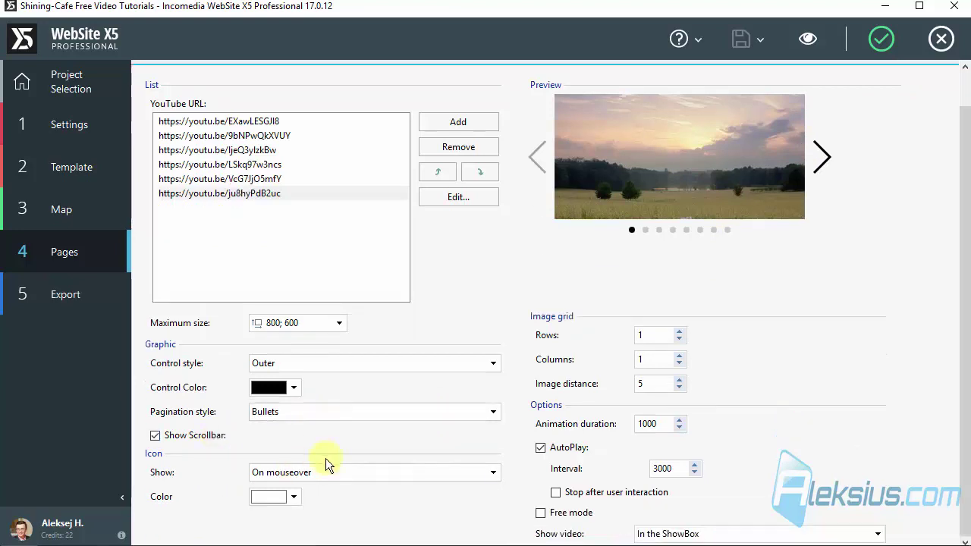
click(322, 471)
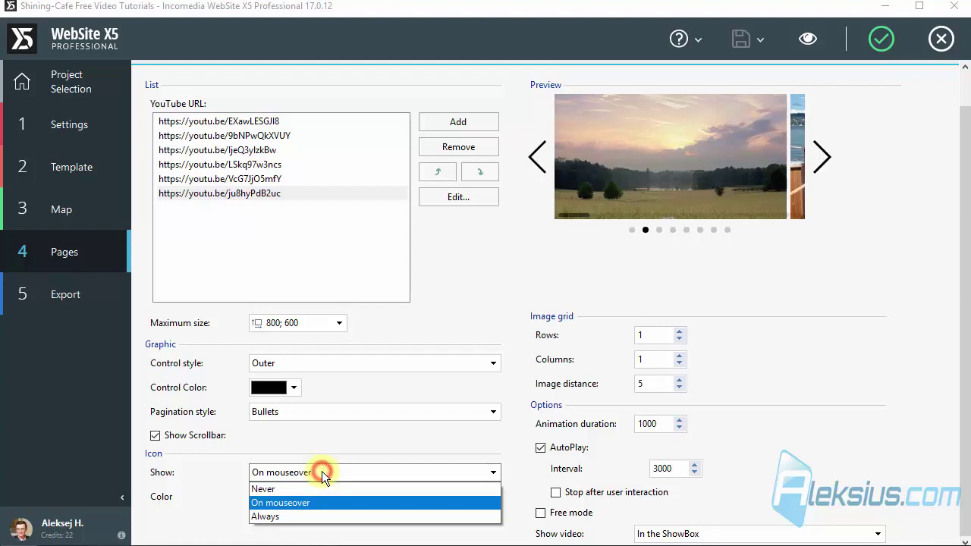
click(315, 517)
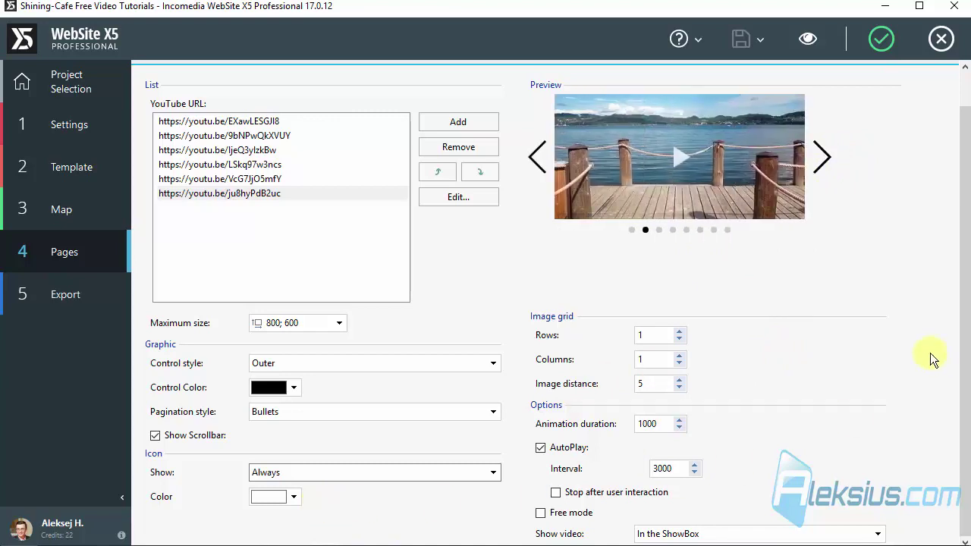
Step: Set the gallery's image grid to 2 rows and 2 columns
click(680, 332)
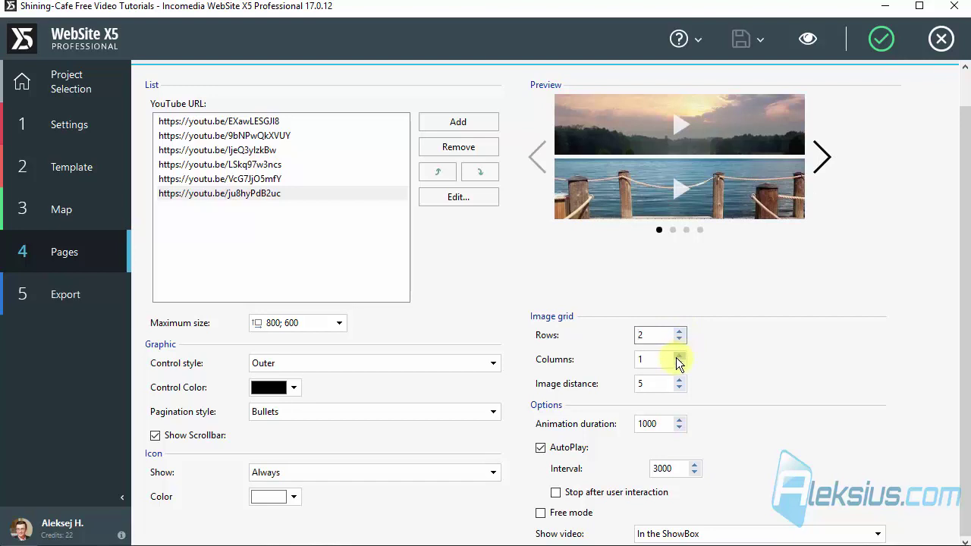
click(679, 356)
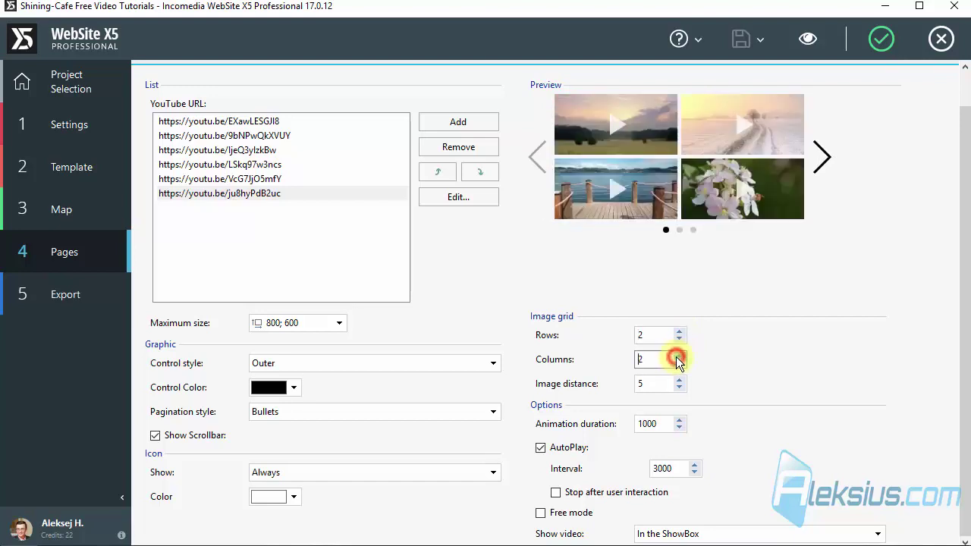
Step: Preview the YouTube gallery page, move back and forth through the video grid with its swipe, arrow and bullet controls, and close the preview
click(809, 45)
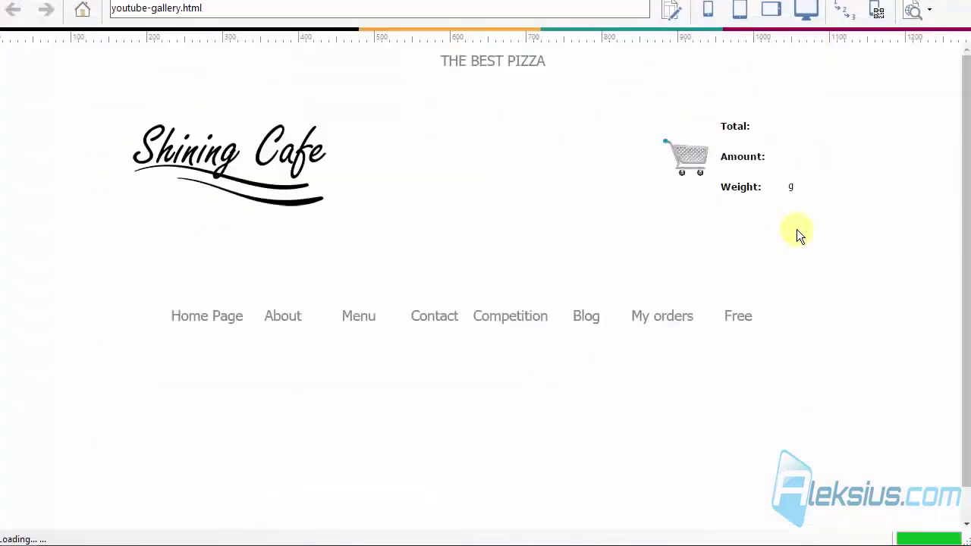
scroll(800, 229, down, 3)
scroll(799, 229, down, 1)
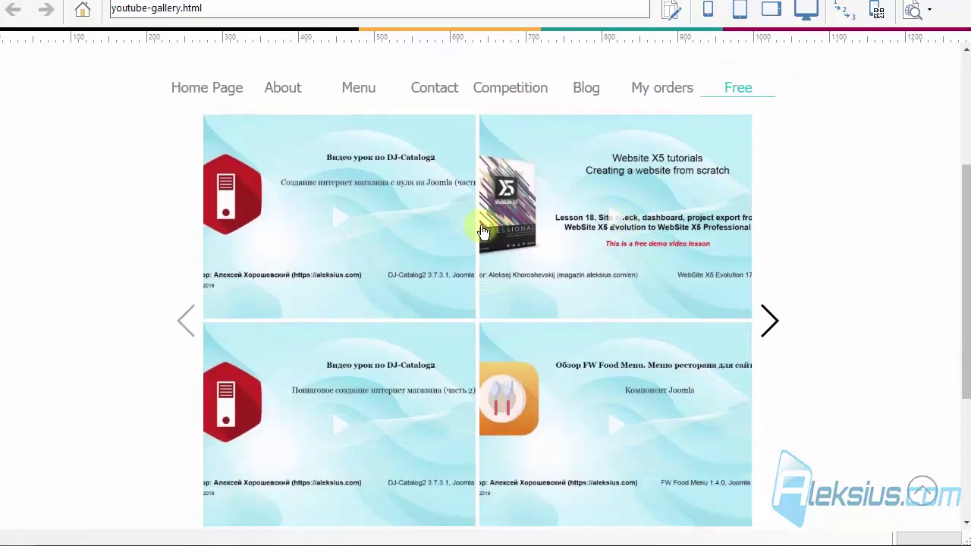
drag(601, 203, 270, 288)
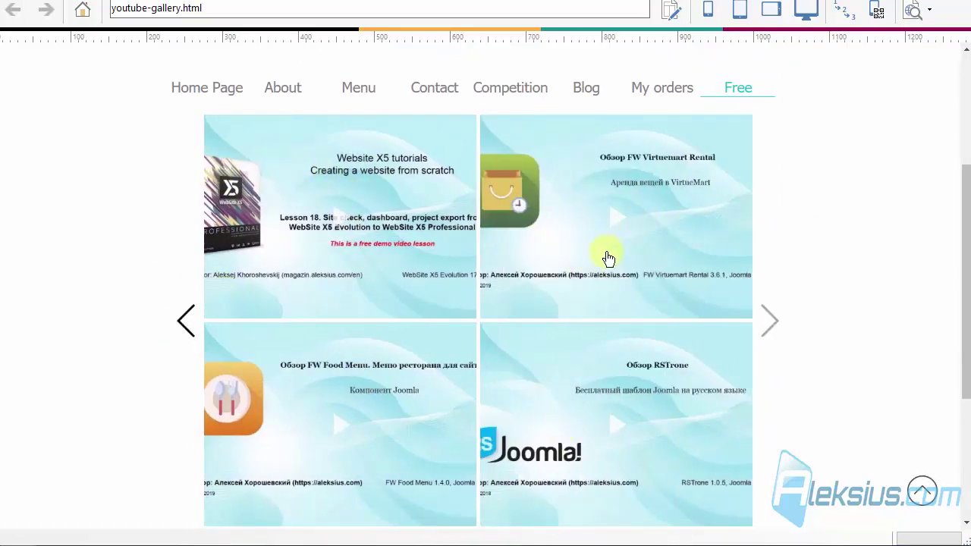
scroll(608, 258, down, 1)
click(772, 250)
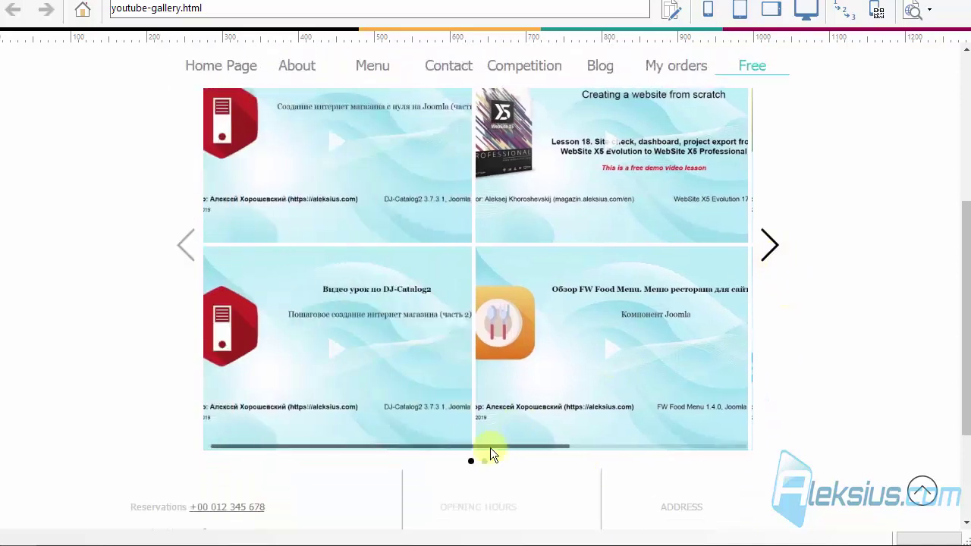
click(486, 462)
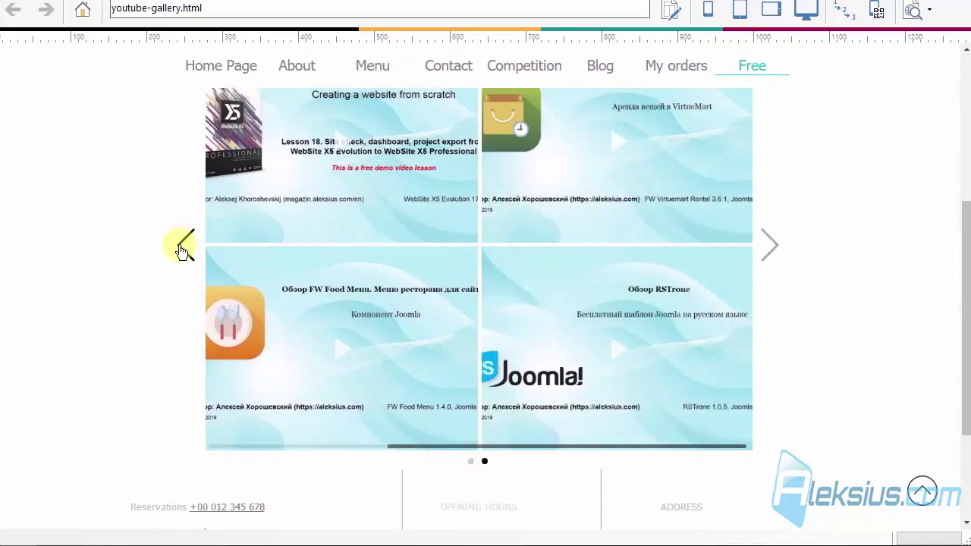
click(184, 244)
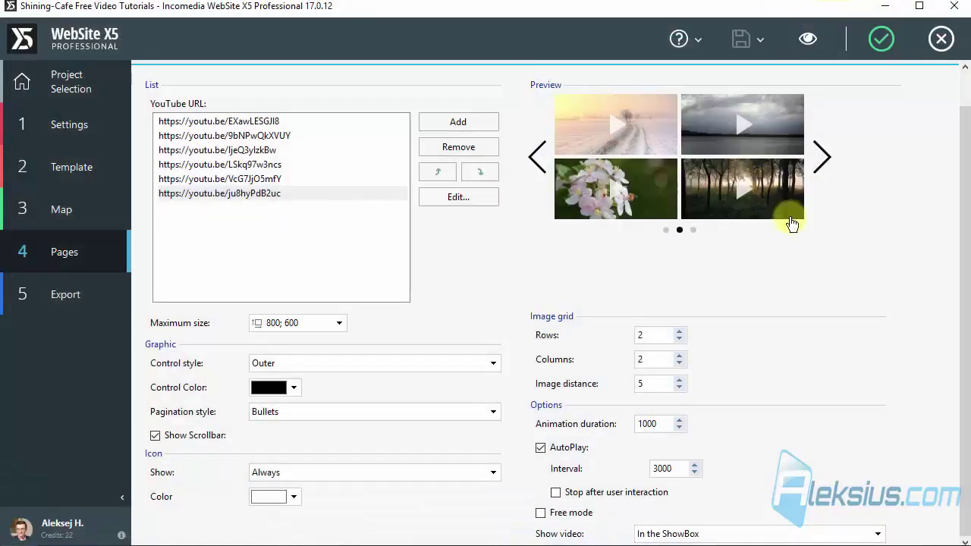
Step: Make the gallery's AutoPlay stop after user interaction
click(644, 494)
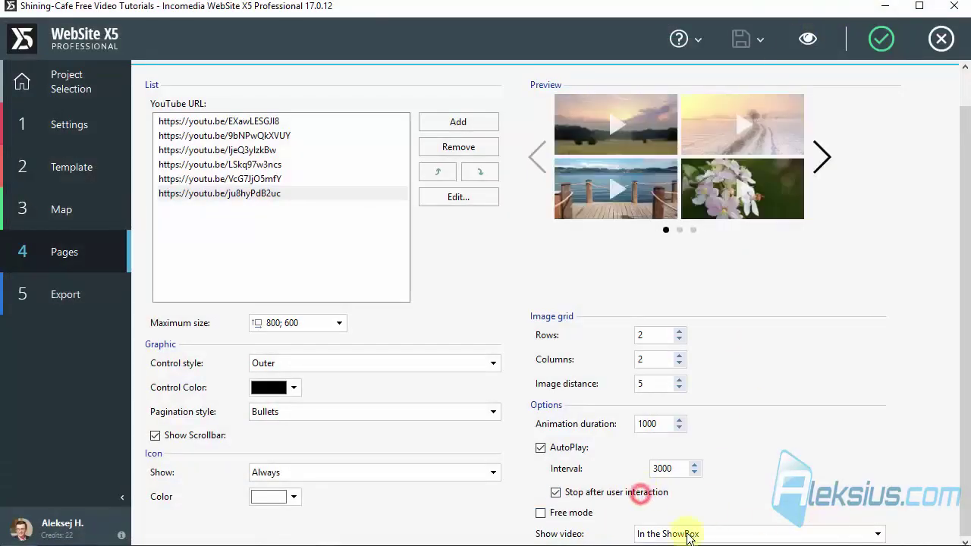
Step: Enable the gallery's free mode and set its videos to show Through YouTube link
click(730, 534)
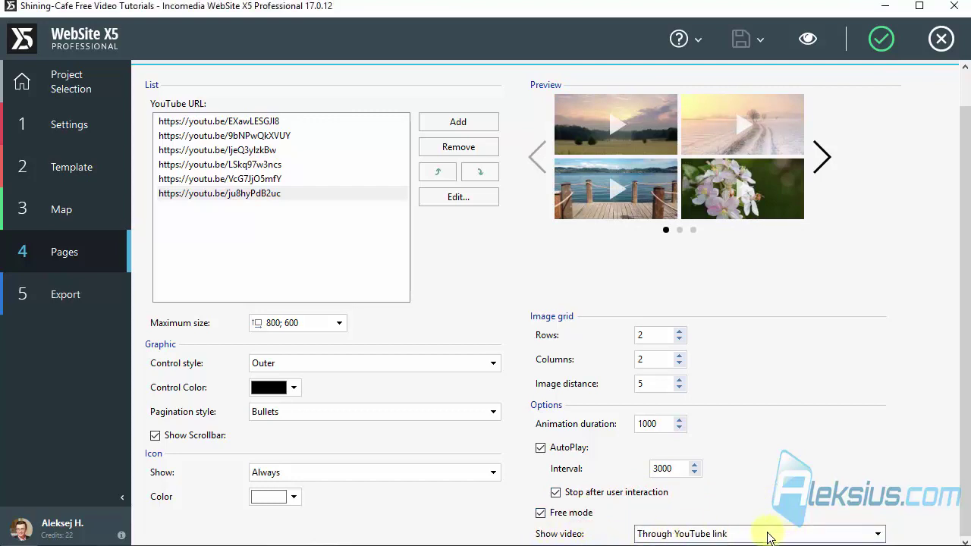
Step: Preview the YouTube gallery page, open the FW Food Menu video to test its YouTube link, and close the video page and preview
click(810, 41)
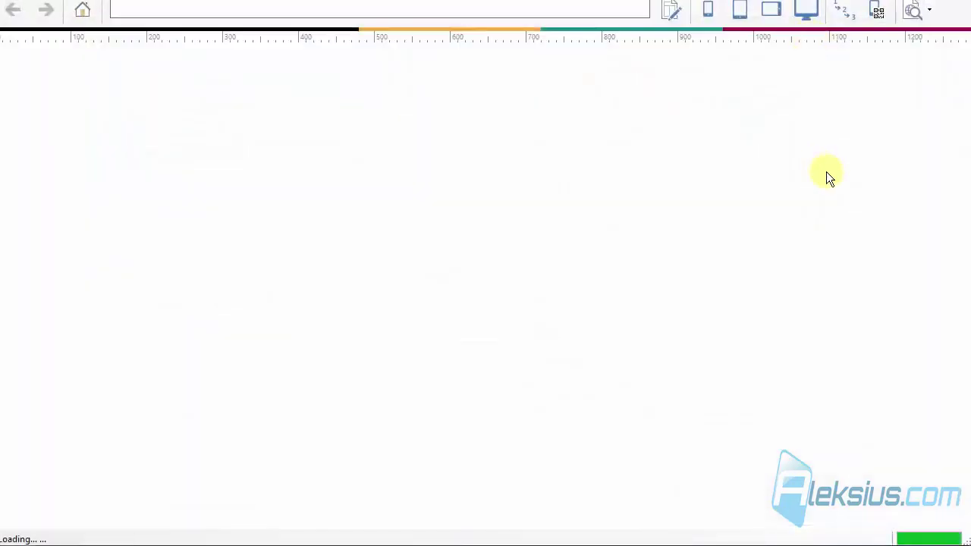
scroll(826, 173, down, 3)
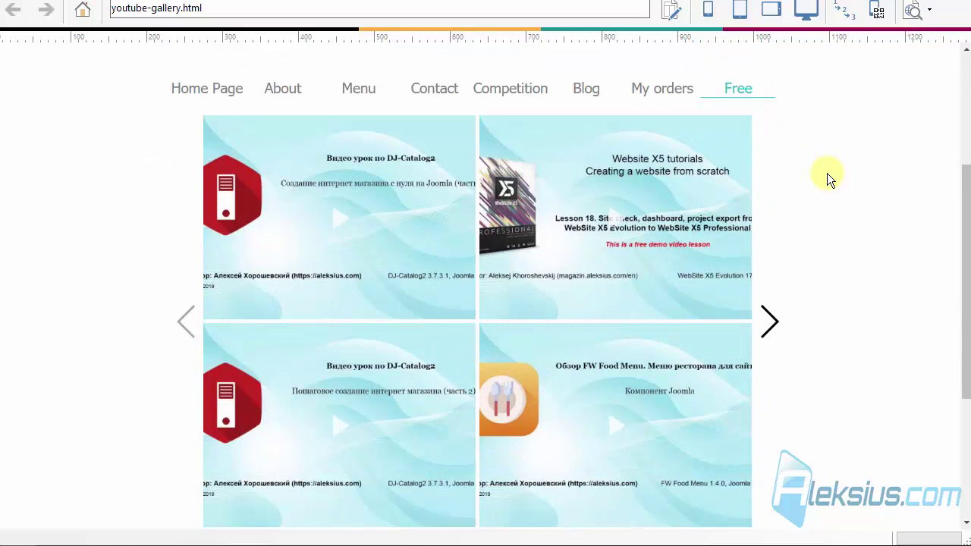
click(602, 406)
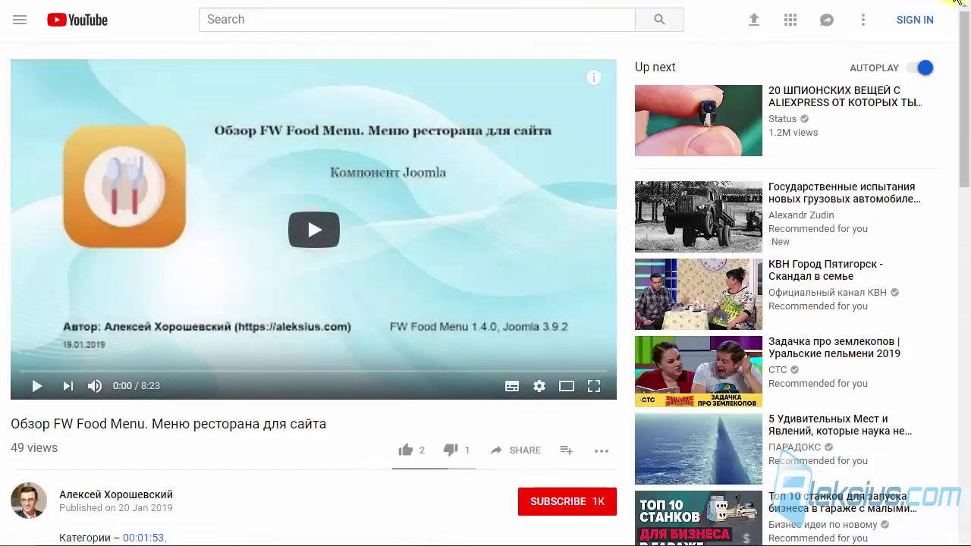
click(958, 4)
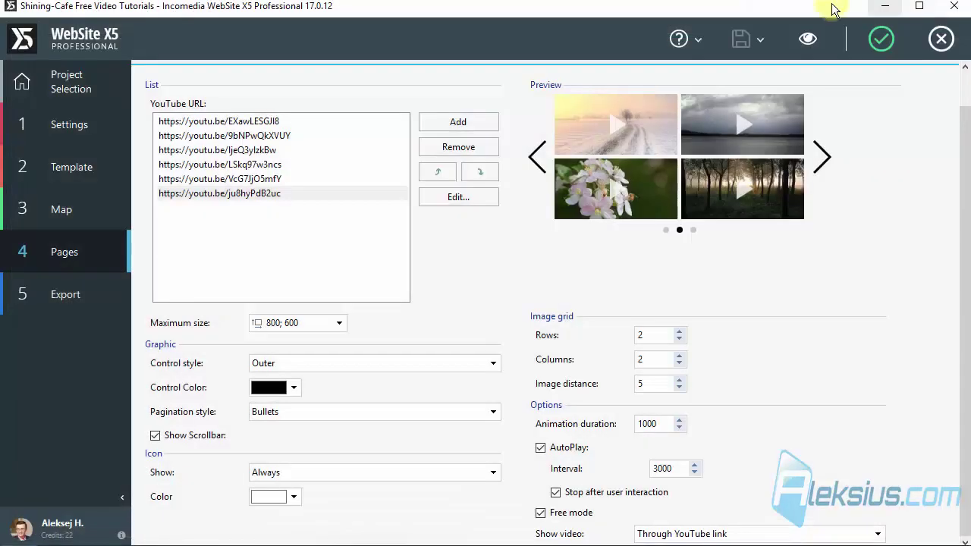
Step: Set the gallery's image grid to 1 row
click(681, 338)
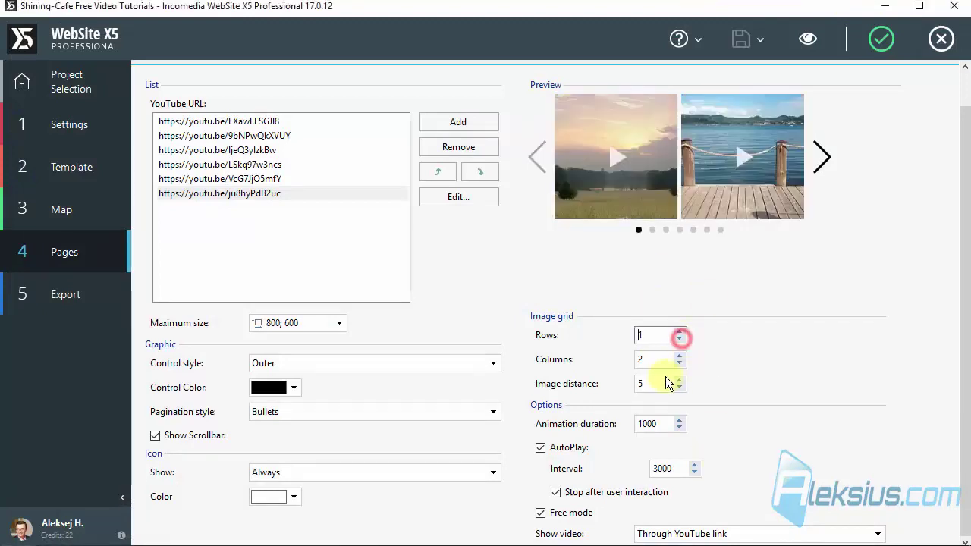
Step: Preview the page at tablet and smartphone sizes, moving through the gallery with its arrow, scrollbar and swipes, and close the preview
click(808, 40)
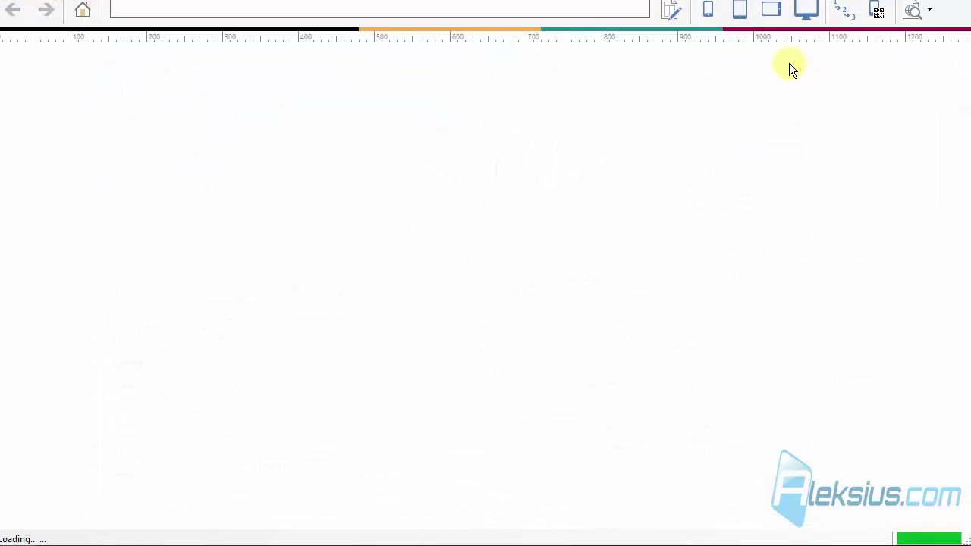
click(740, 9)
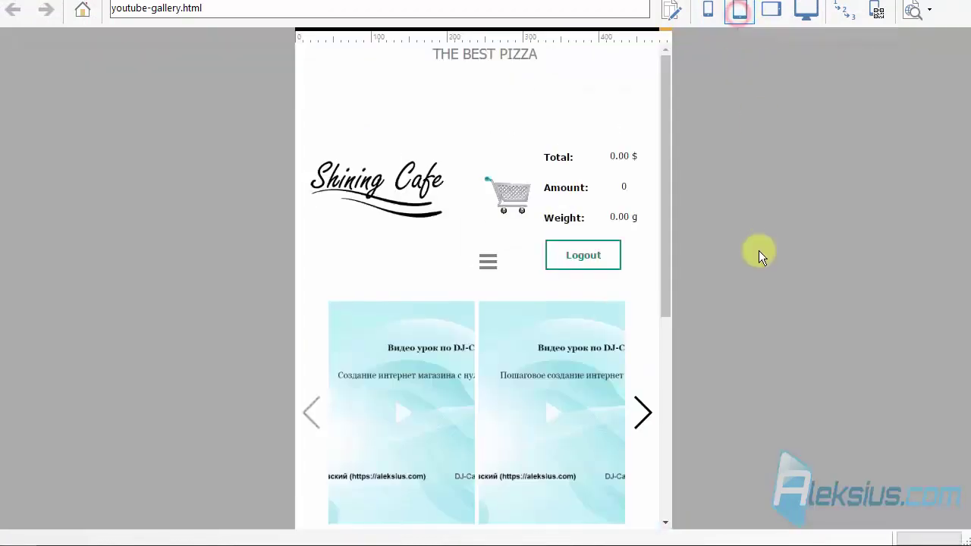
scroll(622, 288, down, 3)
click(641, 189)
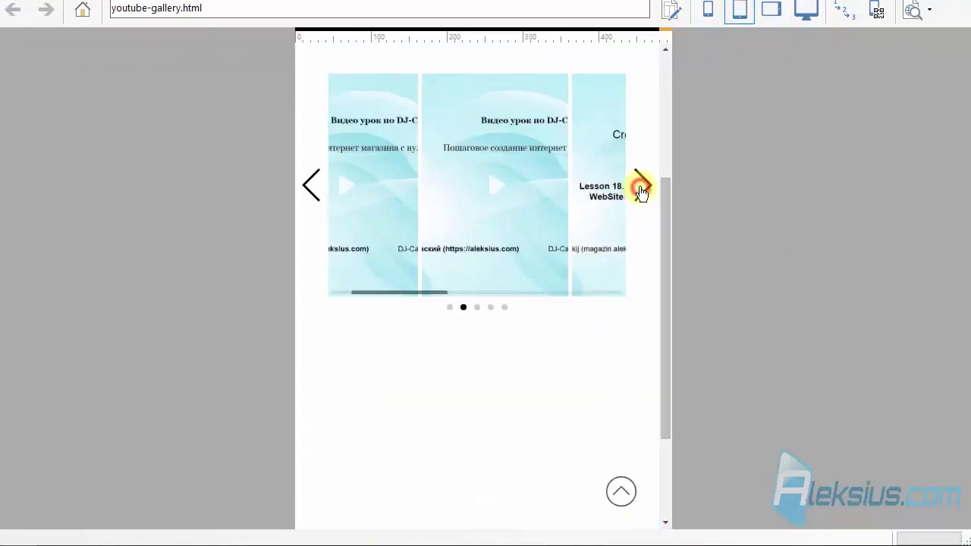
click(710, 12)
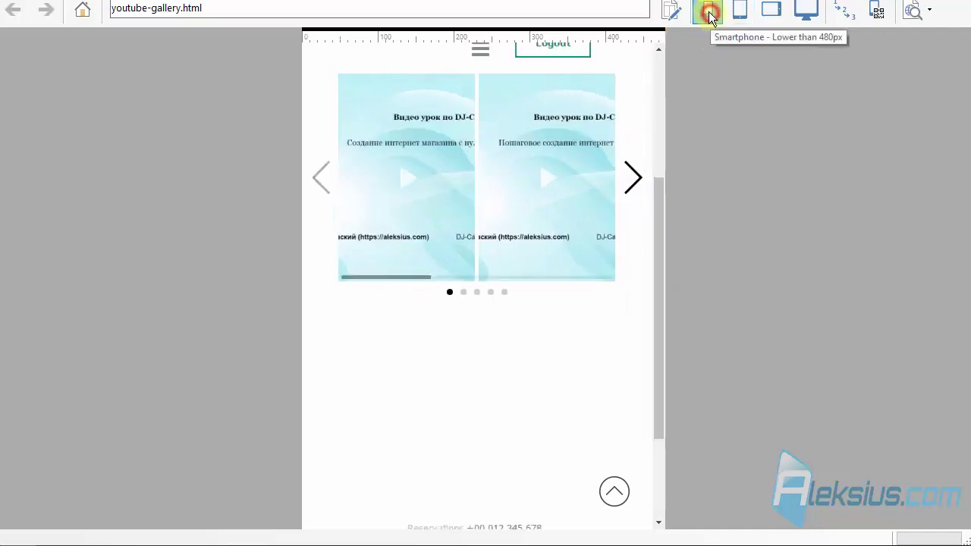
click(419, 281)
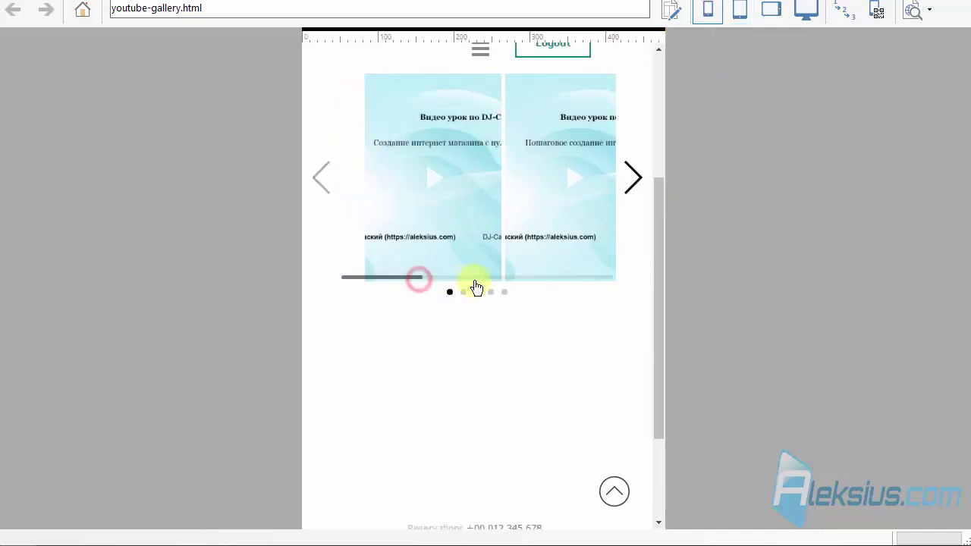
drag(380, 276, 576, 245)
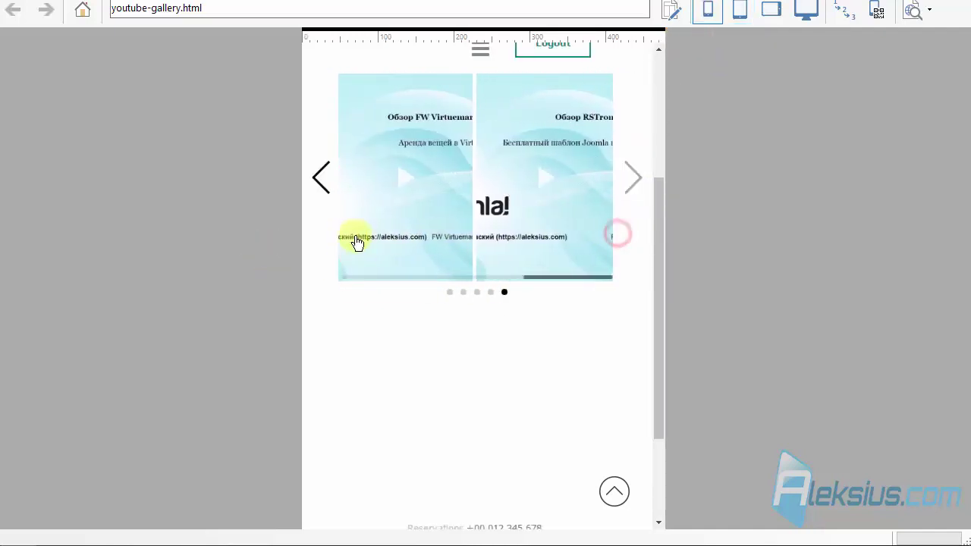
drag(357, 242, 745, 231)
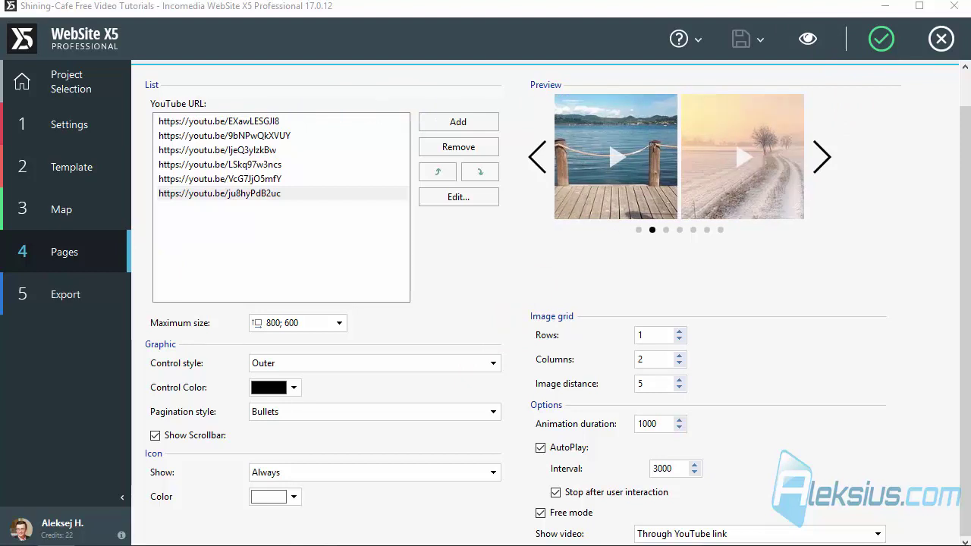
Step: Return to page creation and browse all object categories in Objects Management through to the end of the list
click(102, 258)
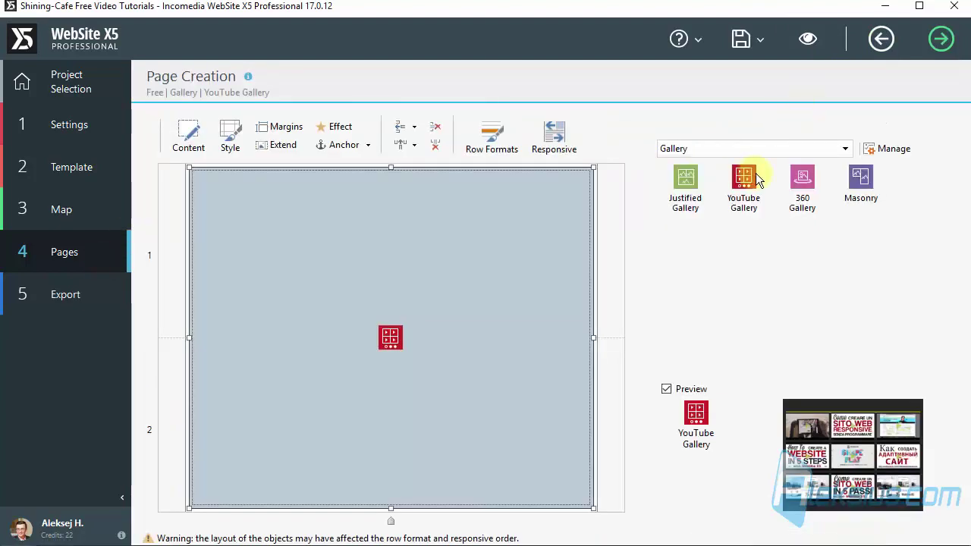
click(842, 149)
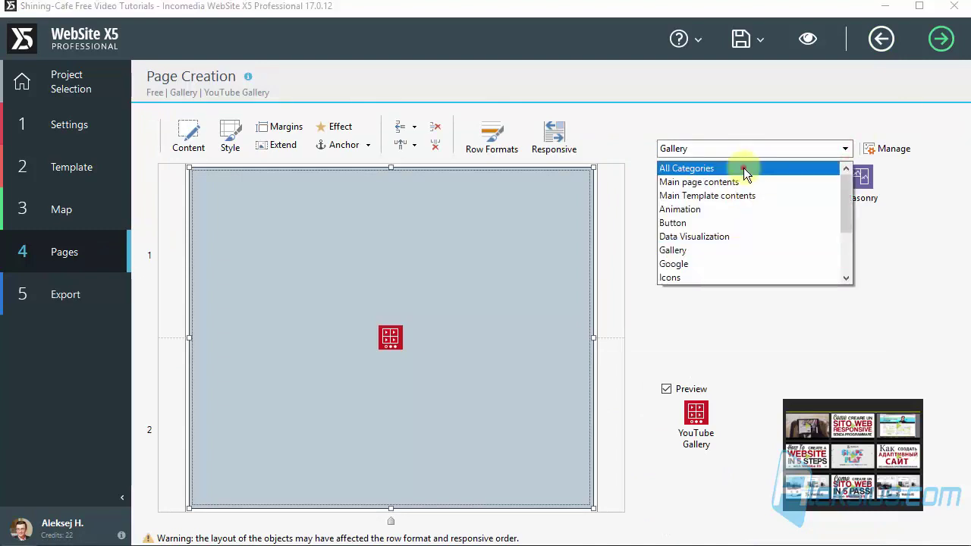
click(693, 165)
click(889, 150)
drag(709, 155, 724, 455)
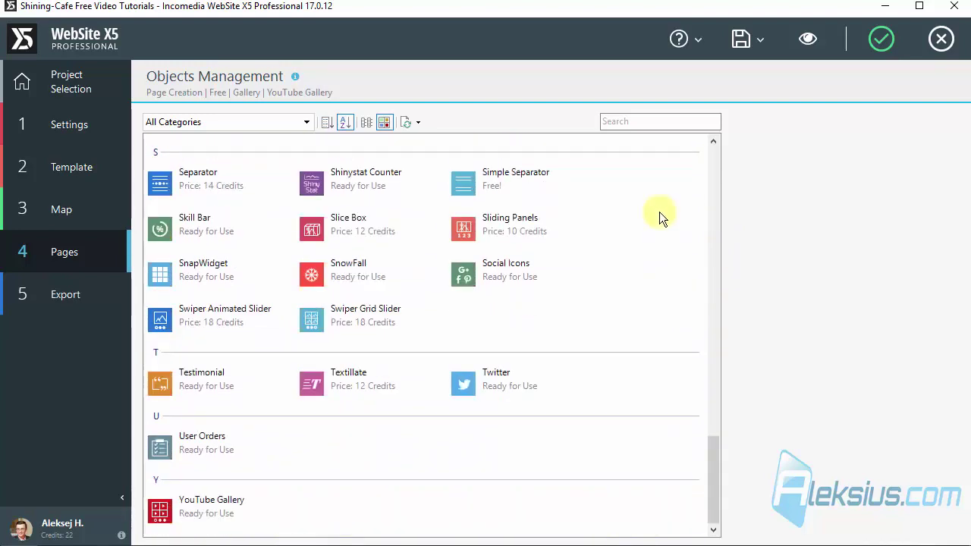